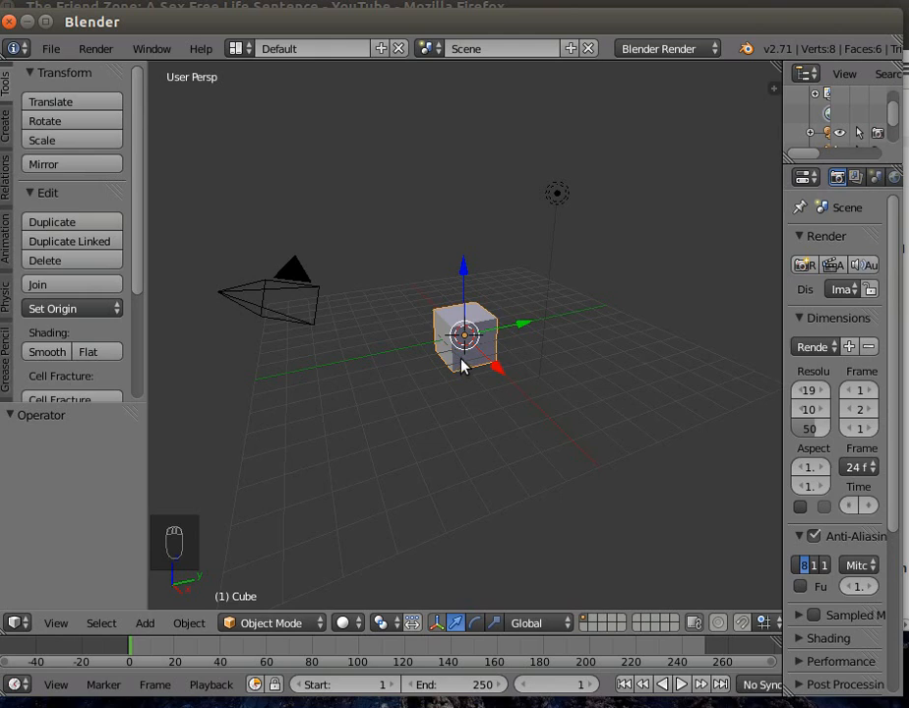
# Delete the default cube and switch the 3D viewport to the front view
pyautogui.press('x')
pyautogui.click(462, 362)
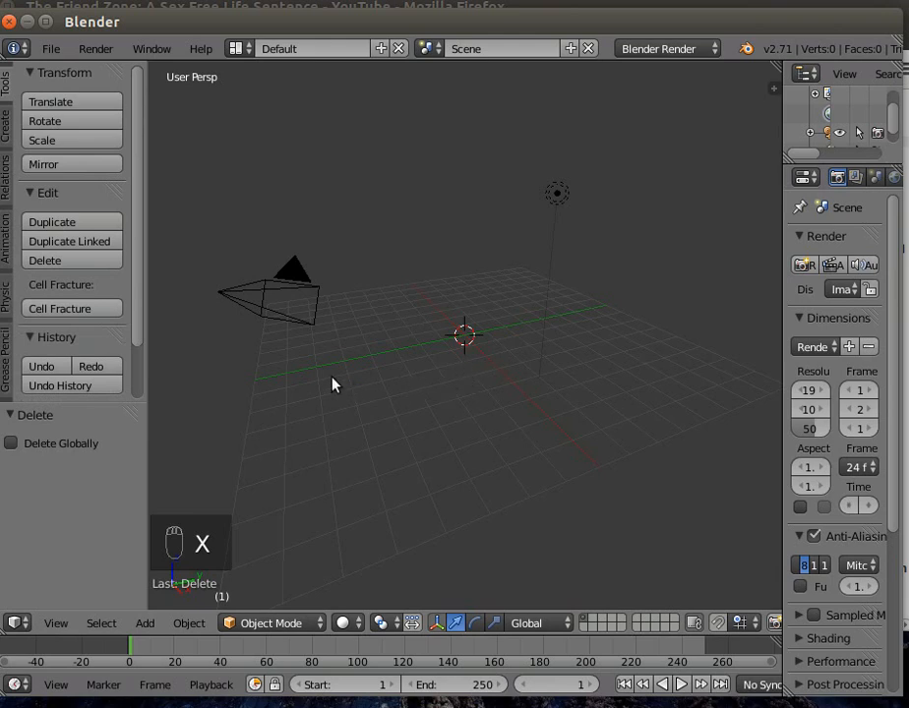
pyautogui.click(54, 623)
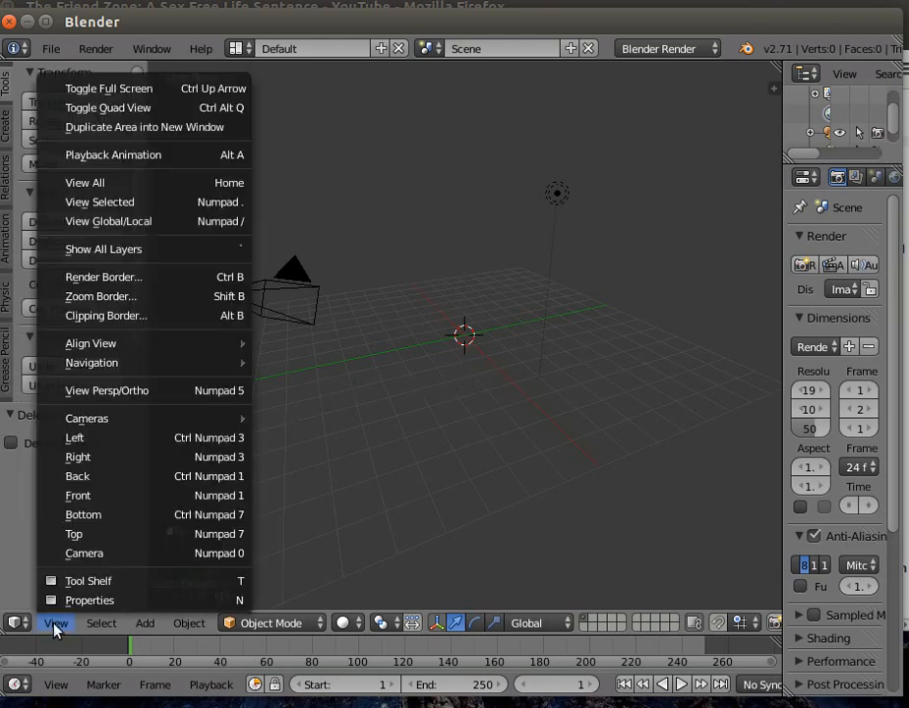
pyautogui.click(103, 494)
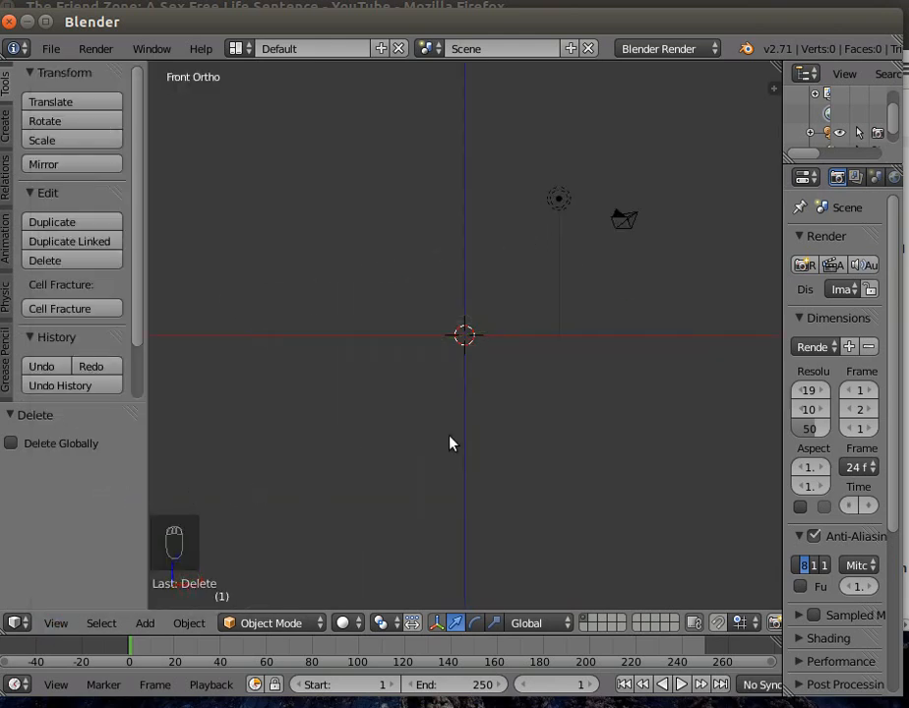
# Align the active camera to the front view, then leave the camera view and orbit to a perspective of the grid
pyautogui.click(61, 623)
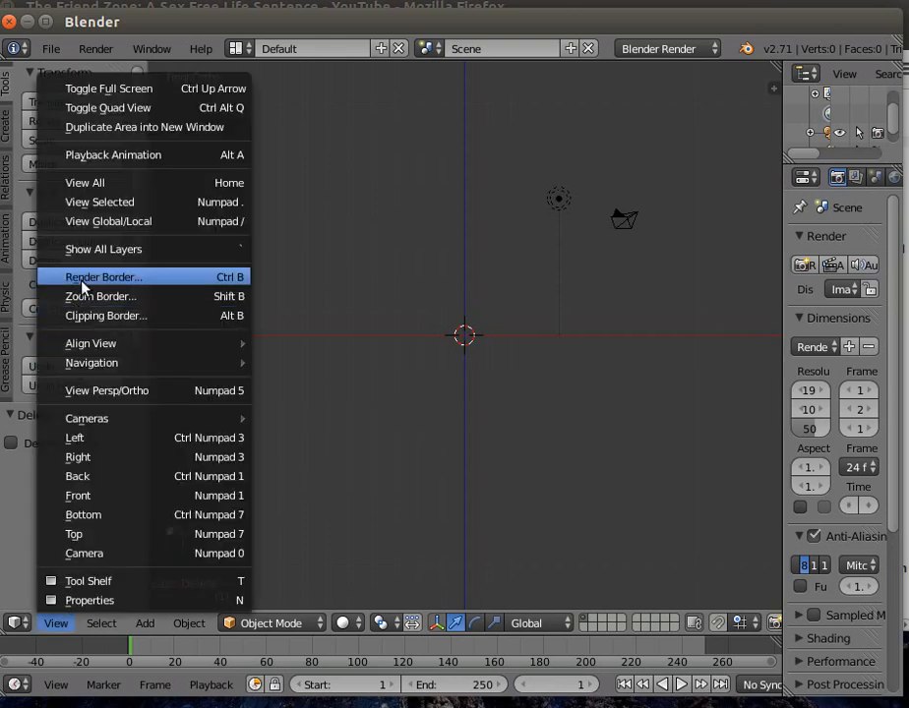
pyautogui.moveTo(254, 346)
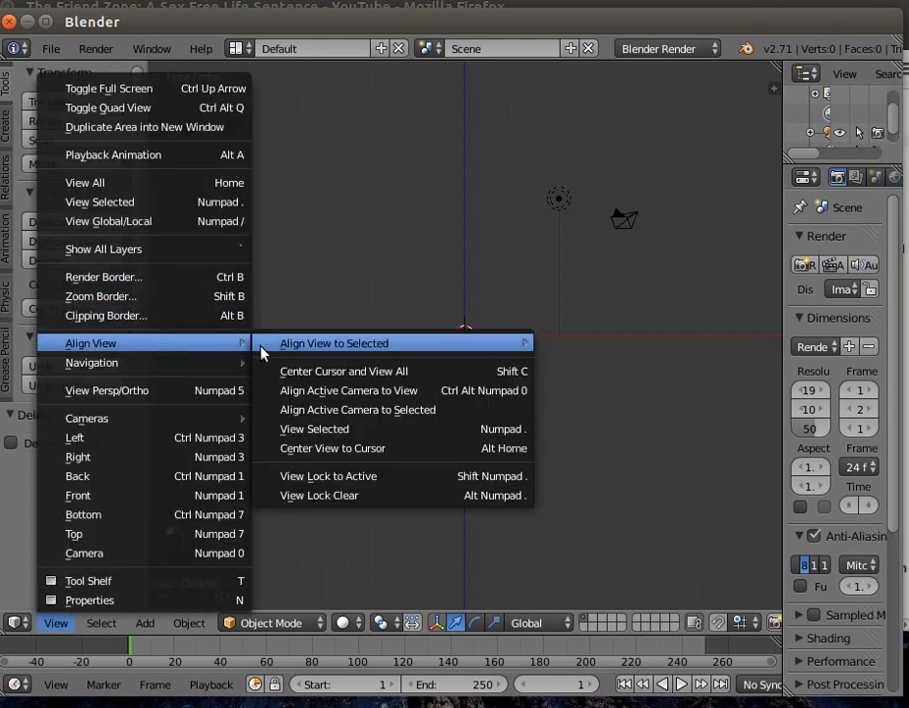
pyautogui.click(356, 397)
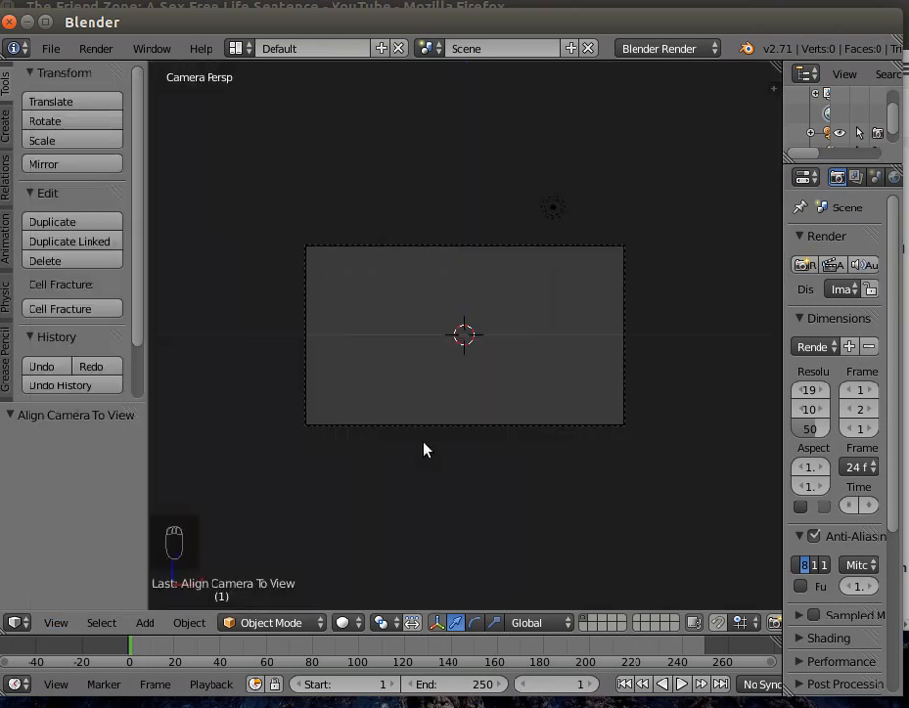
pyautogui.press('KP_0')
pyautogui.moveTo(451, 488); pyautogui.dragTo(457, 521, button='middle')
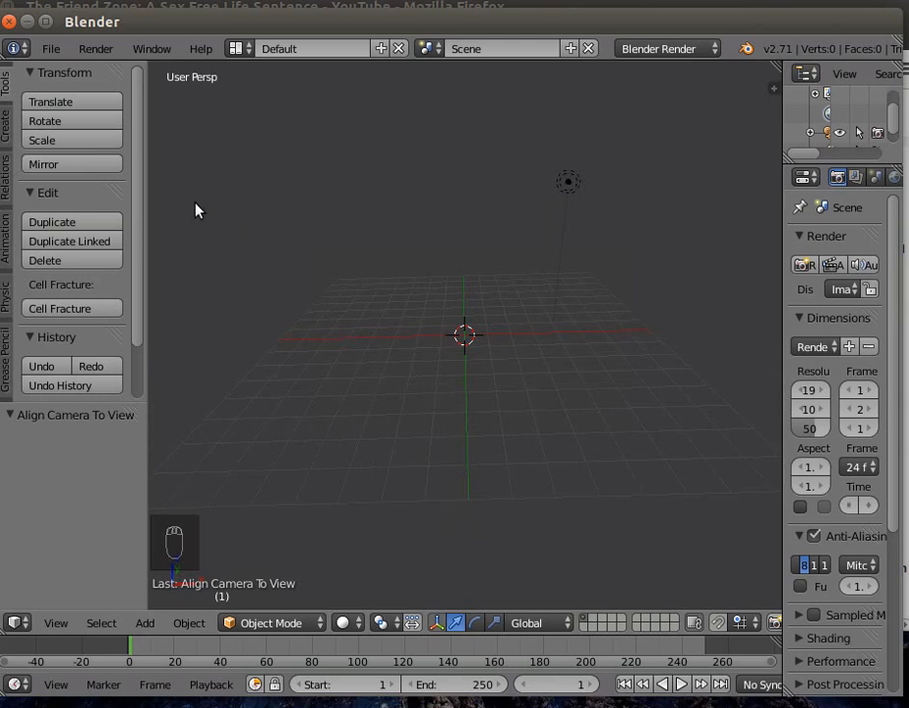
# Search the add-ons in the user preferences for "image" and make sure Import Images as Planes is enabled
pyautogui.click(49, 49)
pyautogui.moveTo(131, 376)
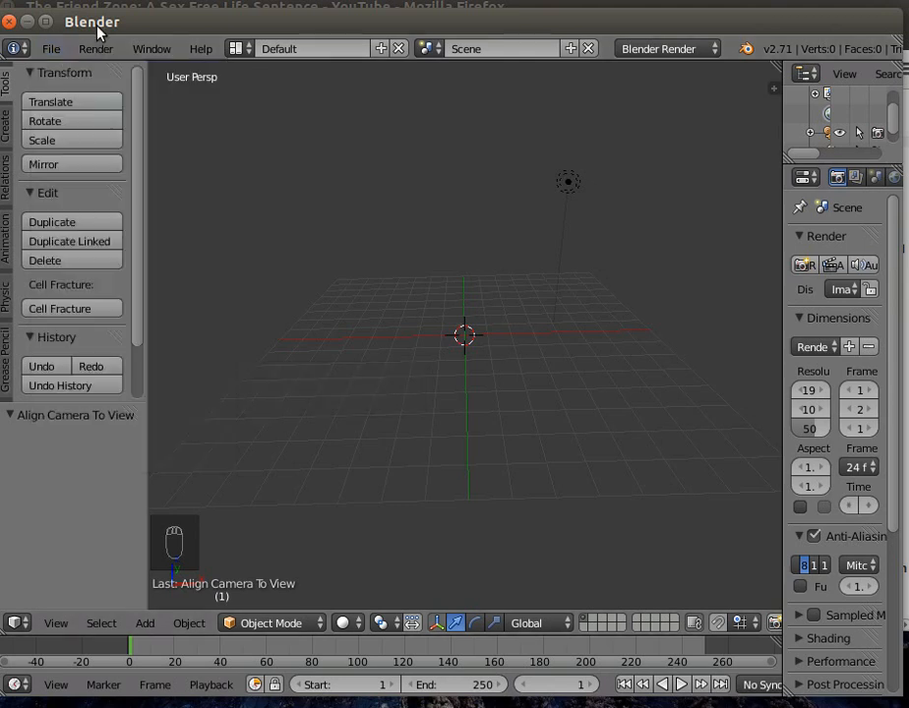
pyautogui.click(50, 48)
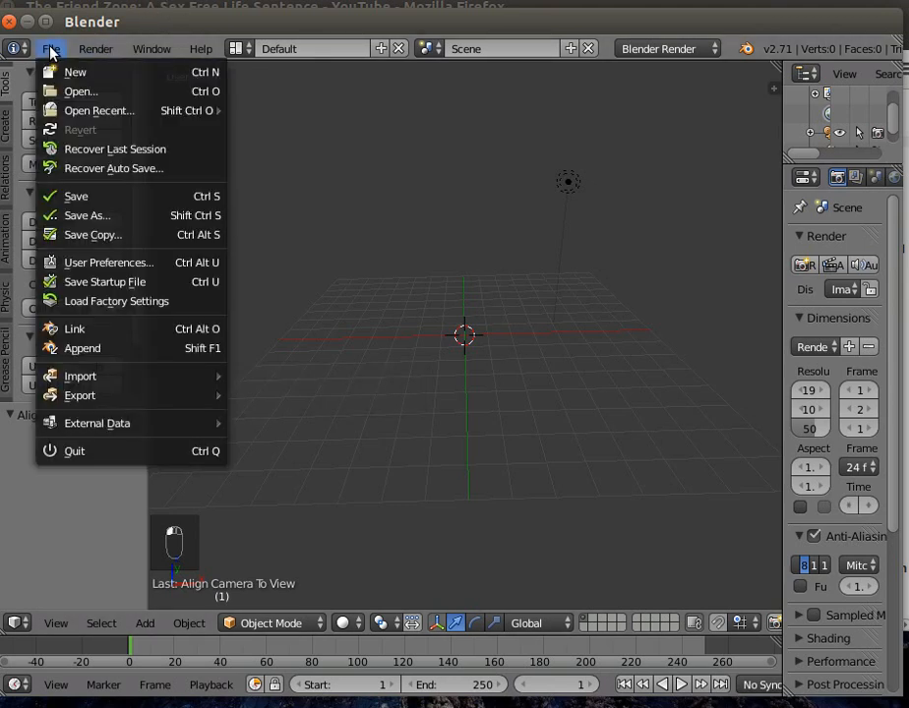
pyautogui.click(123, 263)
pyautogui.moveTo(167, 44); pyautogui.dragTo(263, 74)
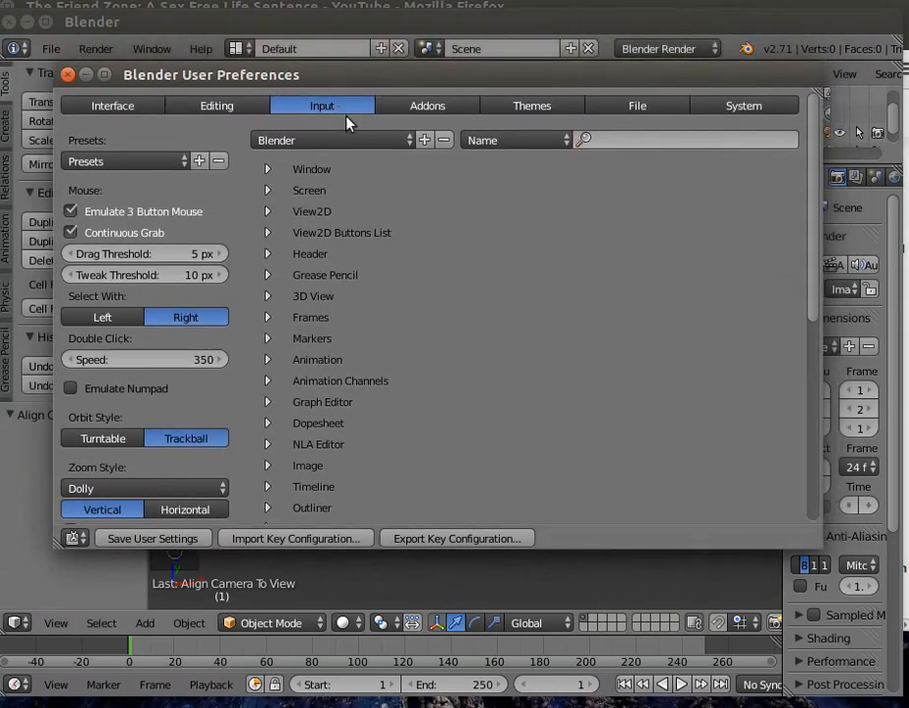
pyautogui.click(440, 105)
pyautogui.click(130, 140)
pyautogui.write('im')
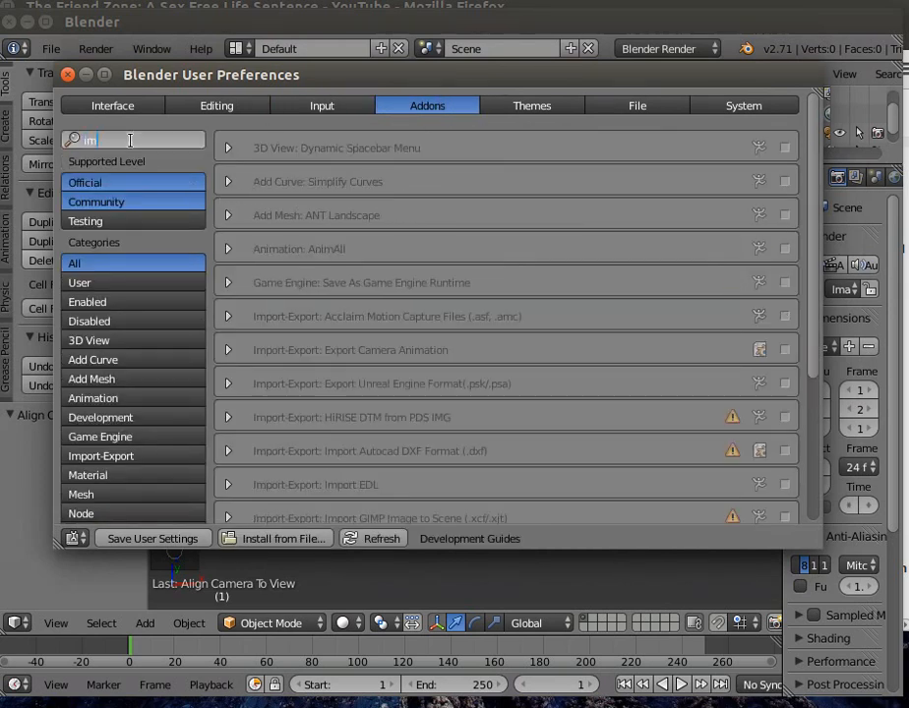
pyautogui.write('a')
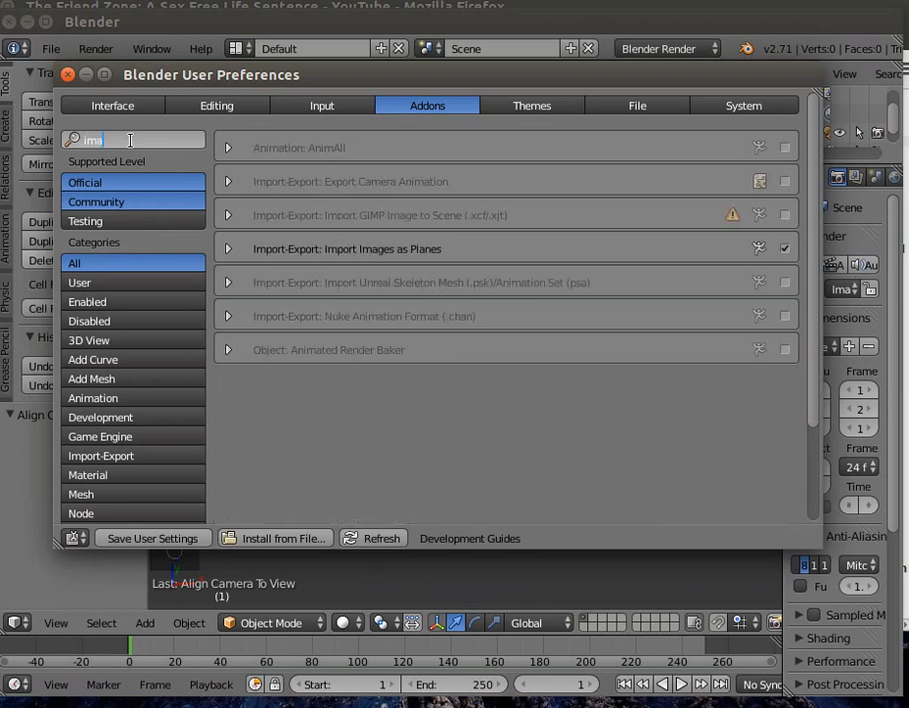
pyautogui.write('ge')
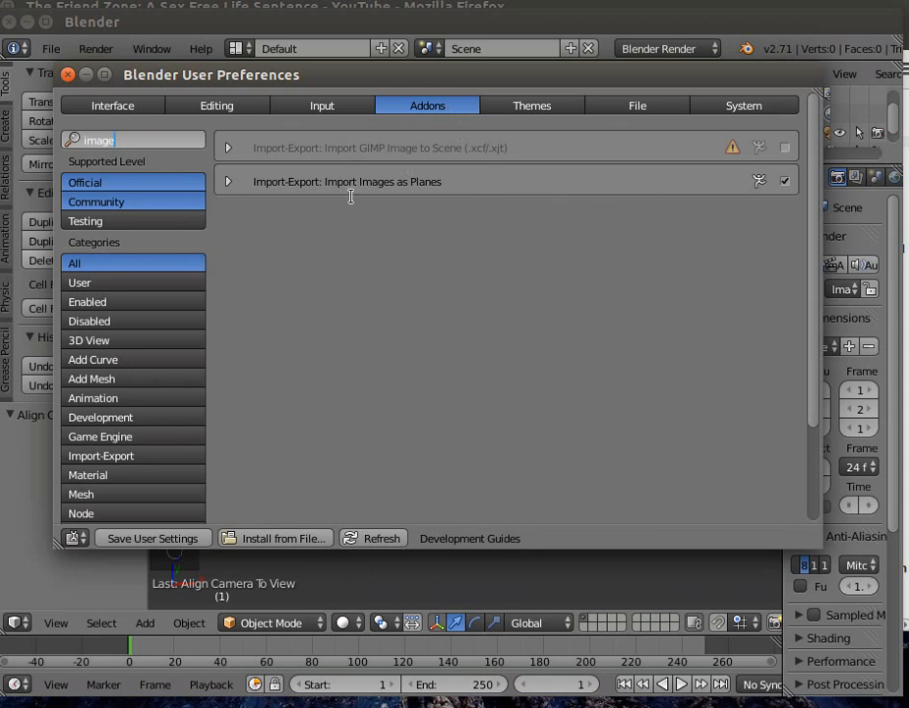
pyautogui.click(785, 181)
pyautogui.click(67, 74)
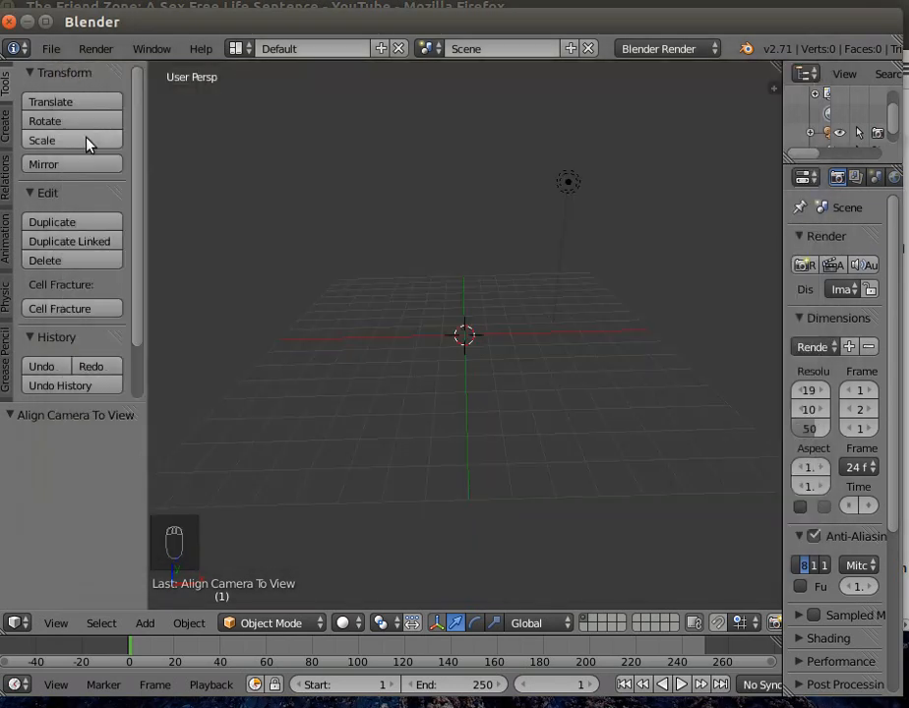
# Import London City Skyline - 2013.mp4 from the Downloads folder with Images as Planes
pyautogui.click(49, 52)
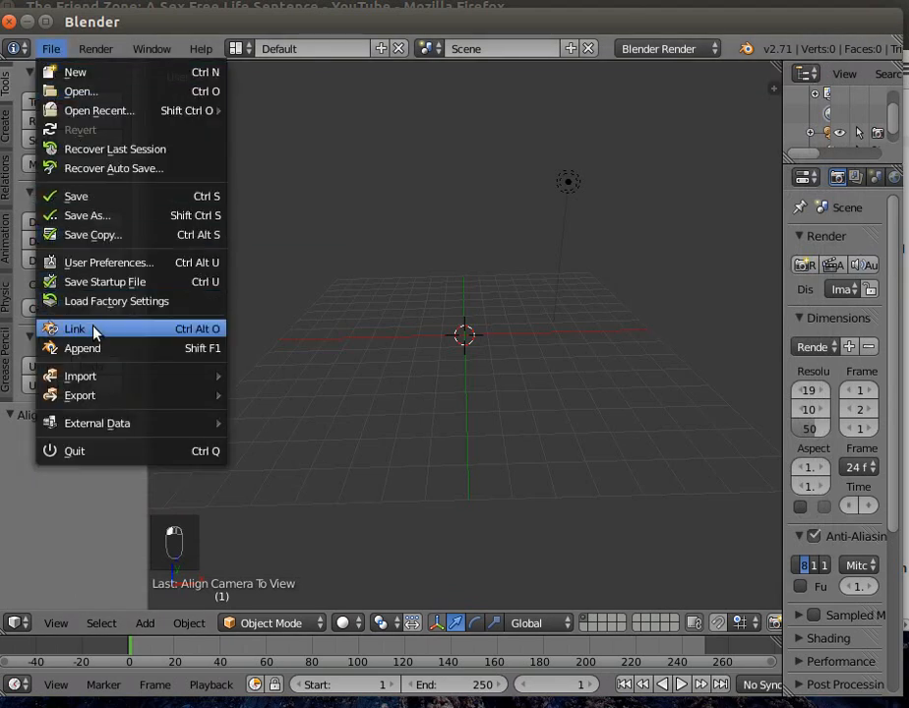
pyautogui.moveTo(101, 376)
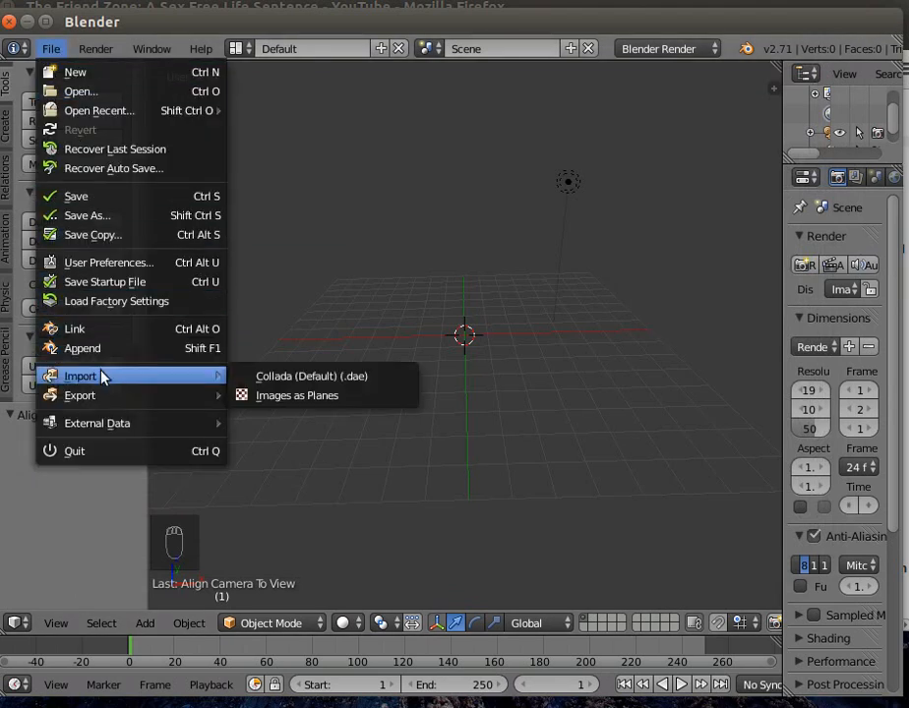
pyautogui.click(296, 397)
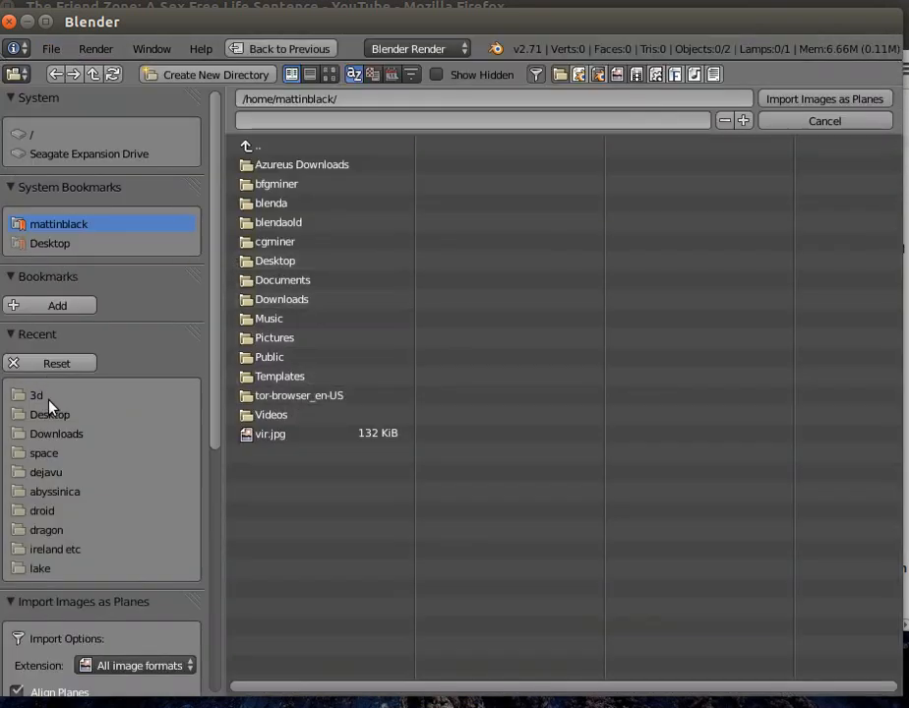
pyautogui.click(66, 435)
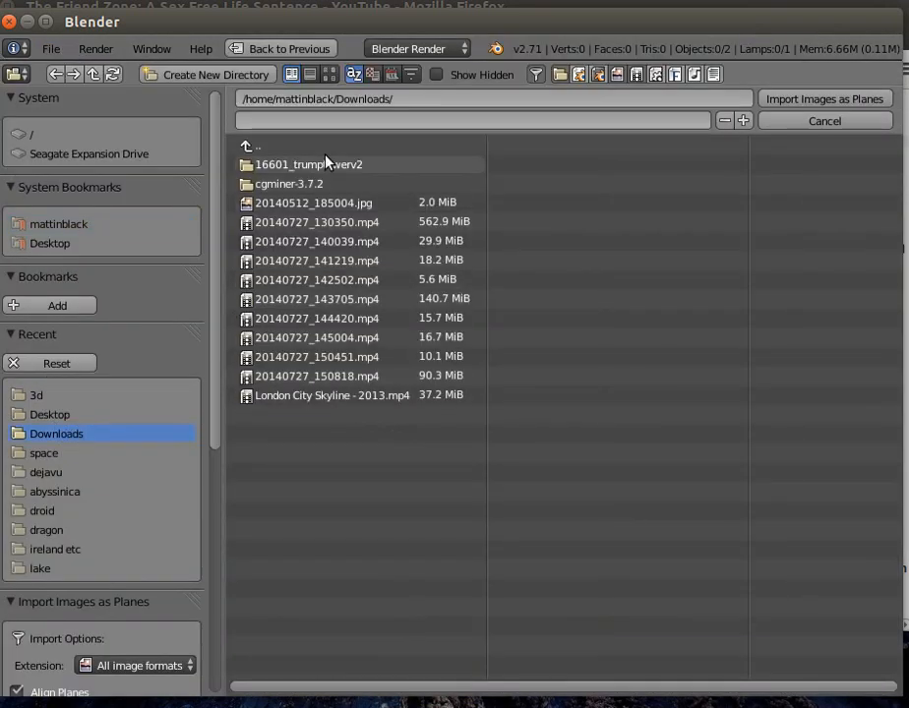
pyautogui.doubleClick(335, 398)
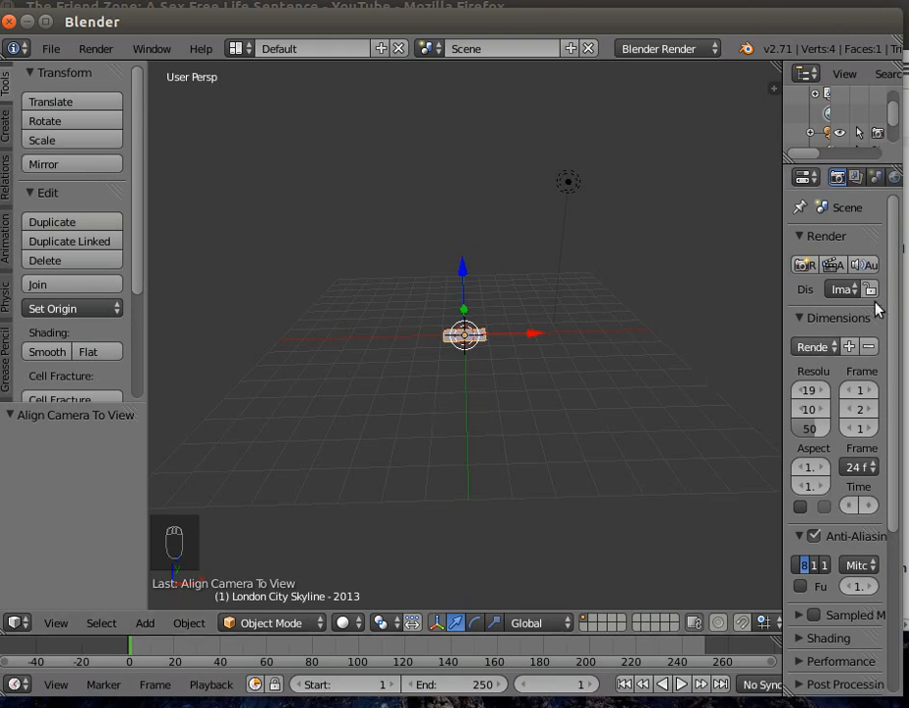
# Set the imported video plane's X rotation to 90° so it stands upright
pyautogui.moveTo(773, 284); pyautogui.dragTo(710, 289)
pyautogui.click(839, 177)
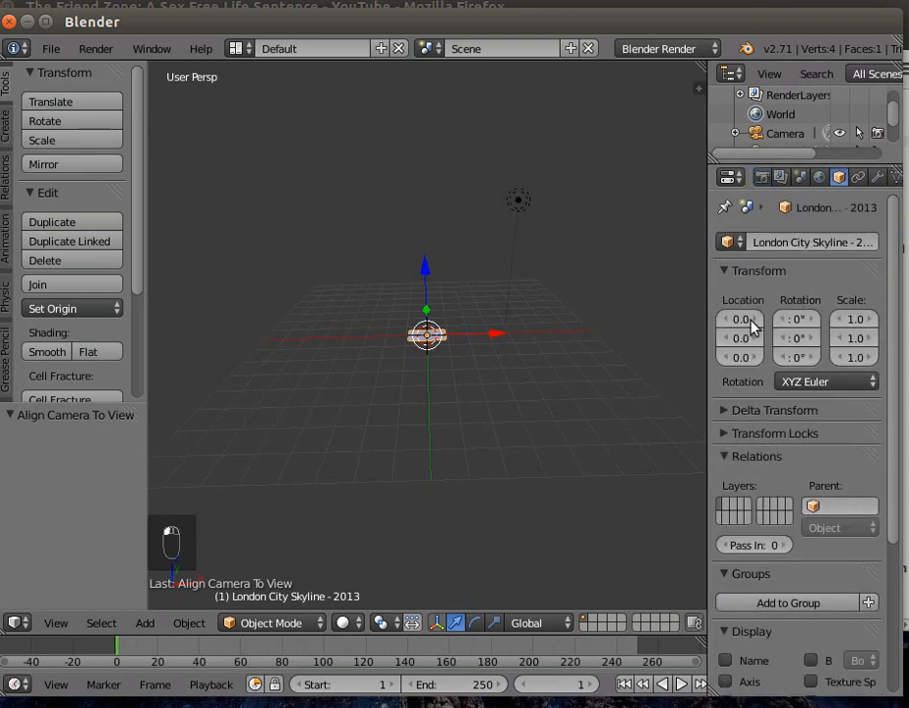
pyautogui.click(795, 318)
pyautogui.write('90')
pyautogui.press('Return')
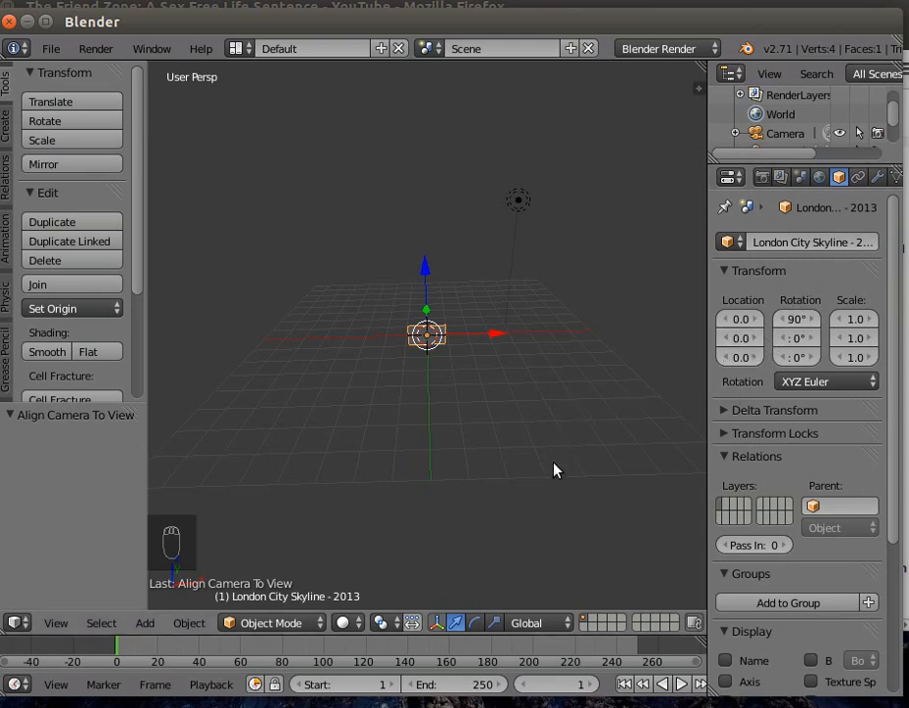
# Look through the camera and scale the video plane by about 8.17 so it slightly overfills the camera frame
pyautogui.click(56, 624)
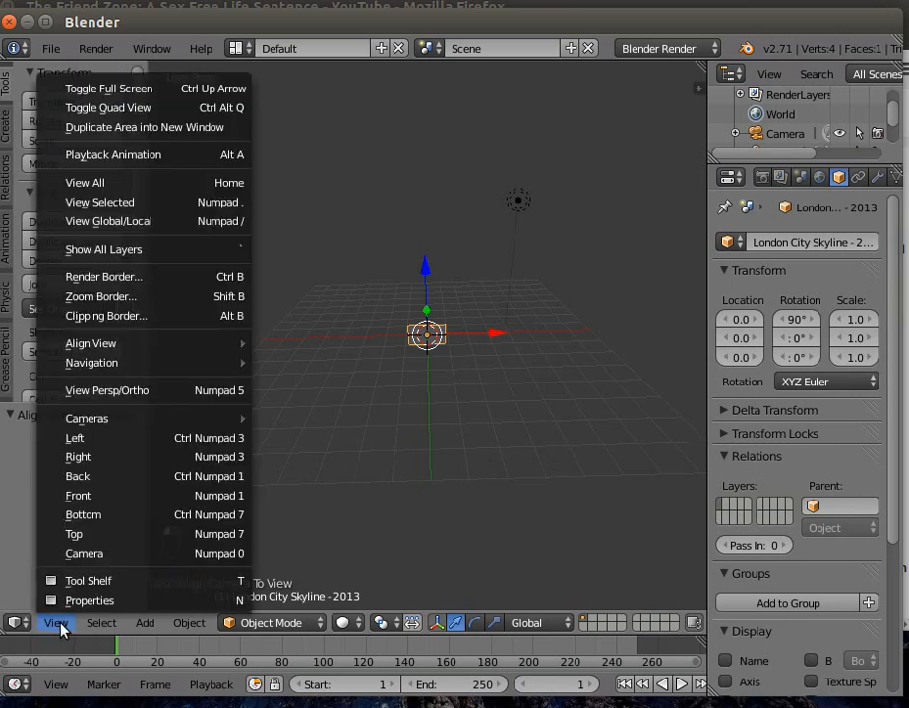
pyautogui.click(78, 554)
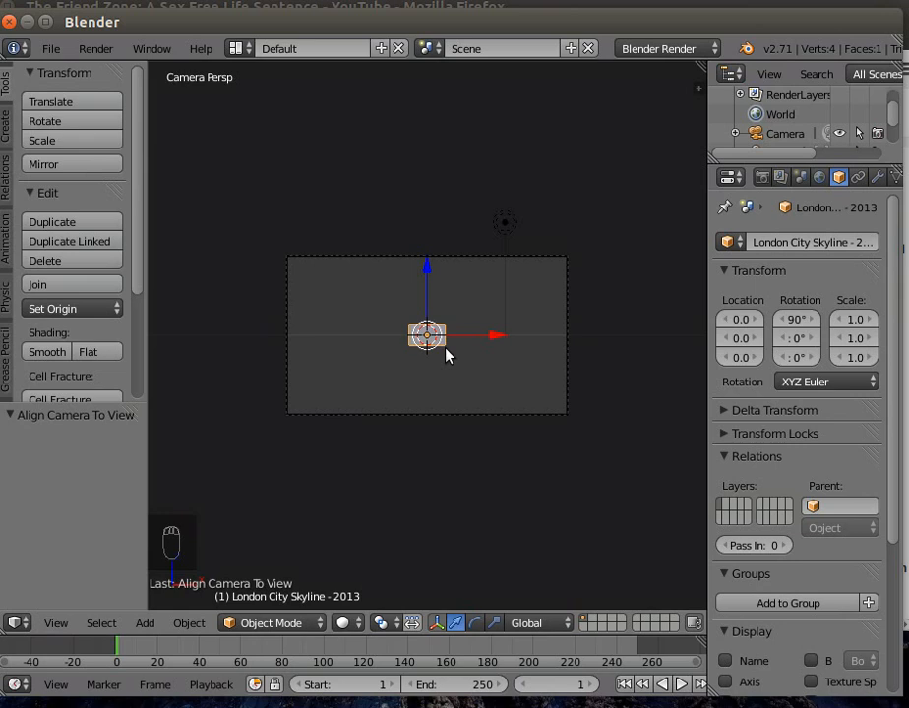
pyautogui.press('s')
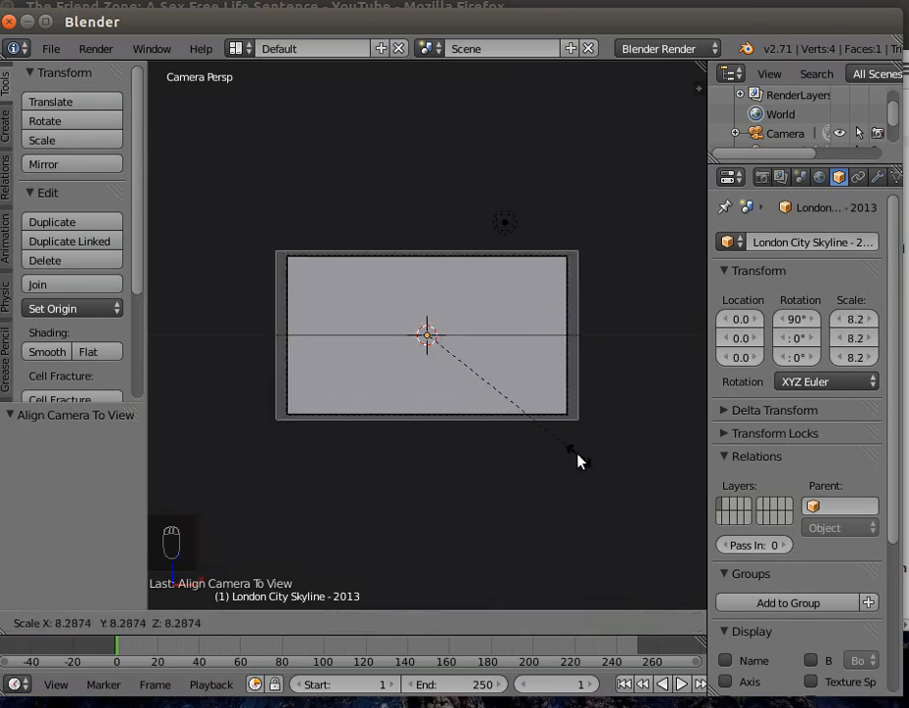
pyautogui.click(578, 460)
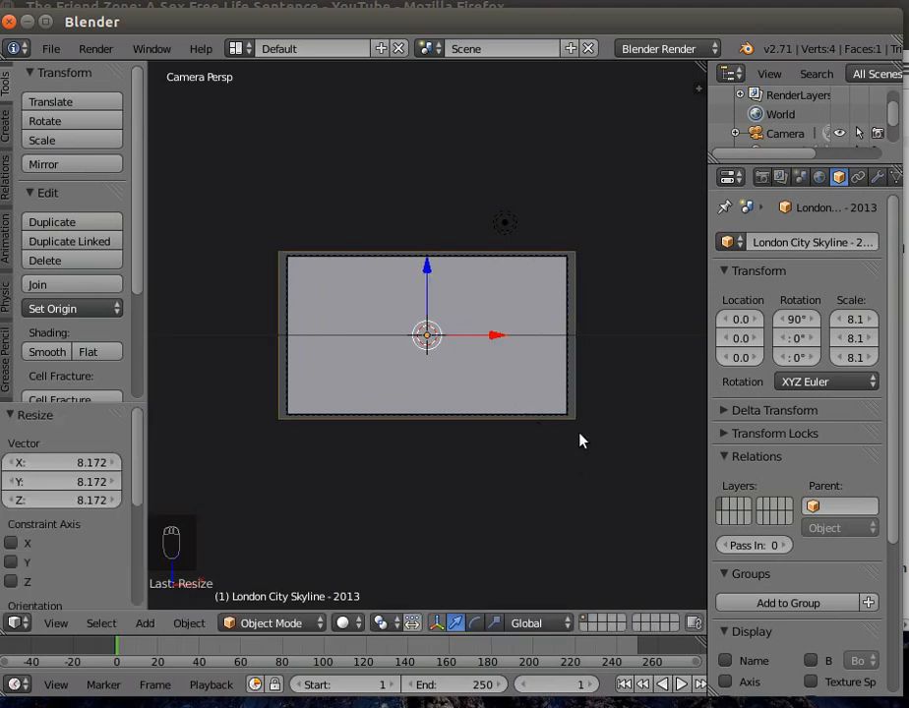
# Set the viewport shading to Texture and move the timeline to frame 61
pyautogui.click(351, 623)
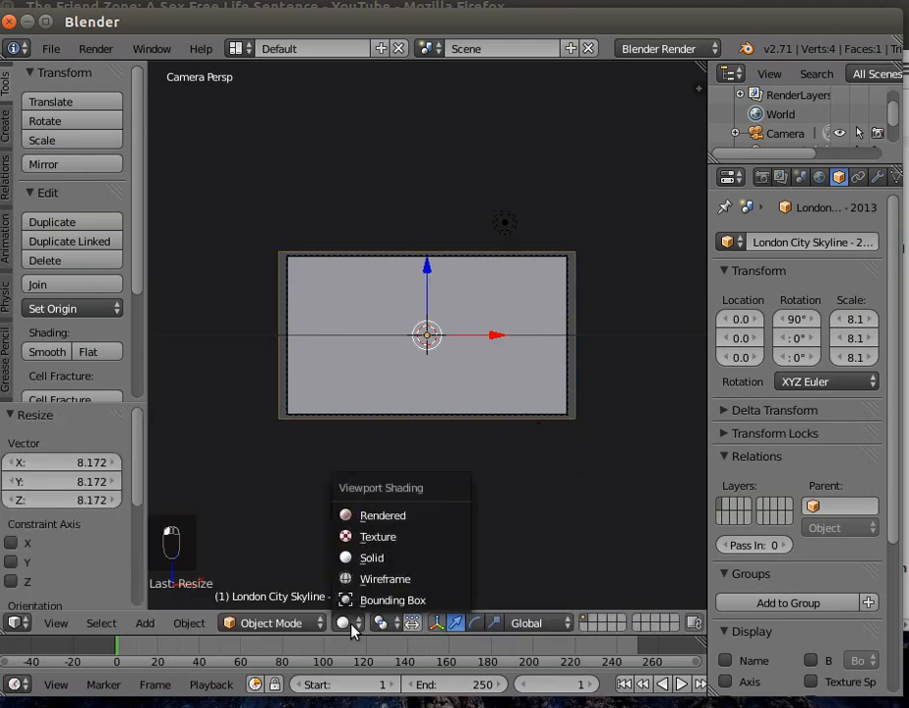
pyautogui.click(389, 539)
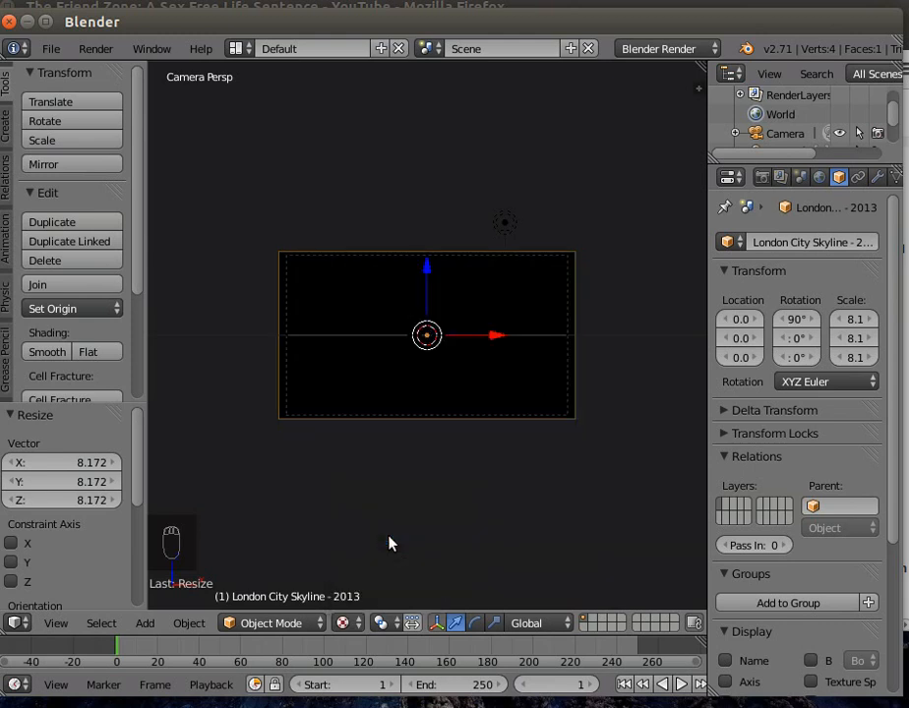
pyautogui.click(243, 654)
# Render the current frame as a still image, then return to the 3D viewport
pyautogui.click(95, 49)
pyautogui.click(111, 71)
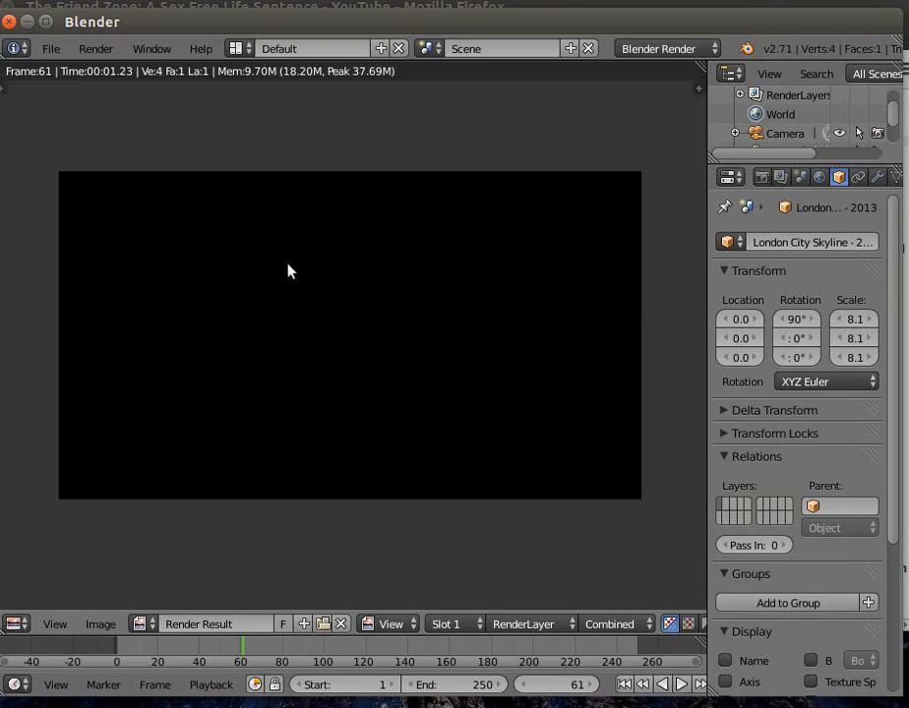
pyautogui.click(98, 50)
pyautogui.click(148, 192)
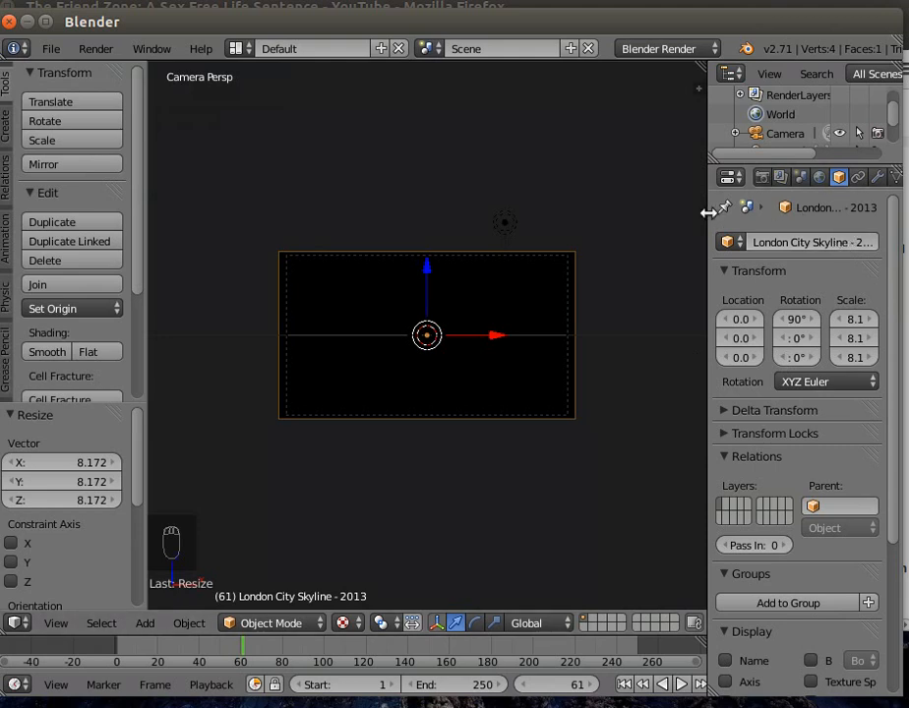
# Set the video plane material's Emit value to 1 and make the material Shadeless
pyautogui.moveTo(706, 214); pyautogui.dragTo(620, 217)
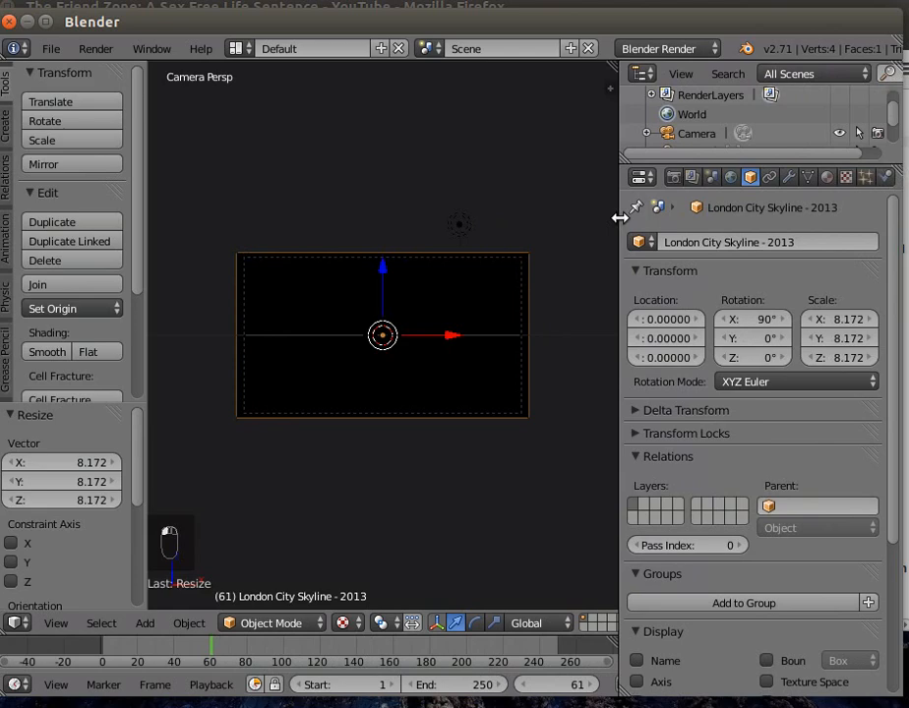
pyautogui.click(826, 177)
pyautogui.moveTo(897, 387); pyautogui.dragTo(893, 531)
pyautogui.click(678, 445)
pyautogui.write('1')
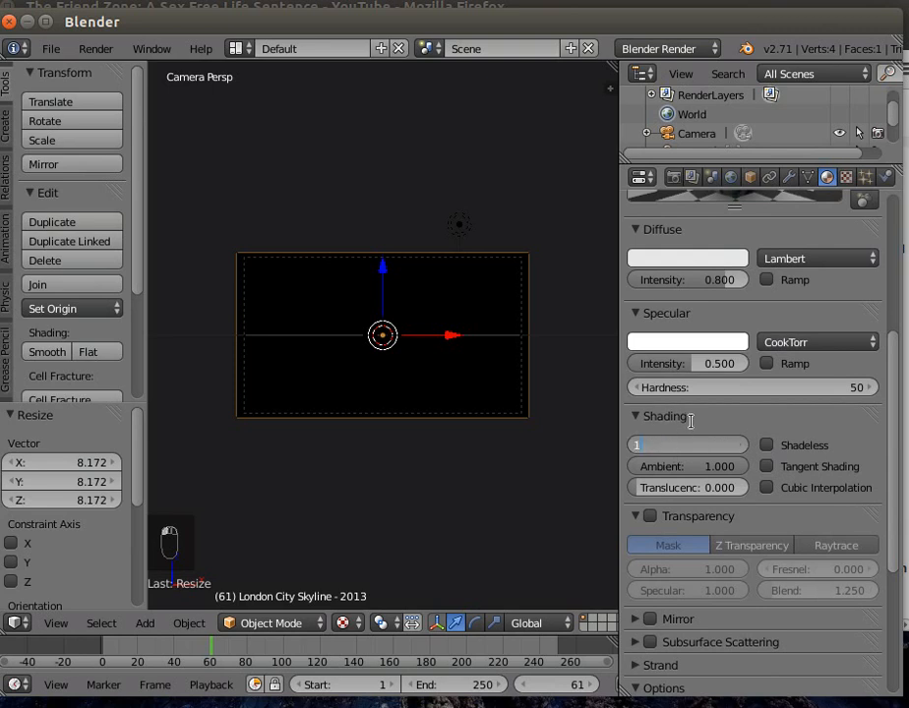
pyautogui.press('Return')
pyautogui.click(766, 447)
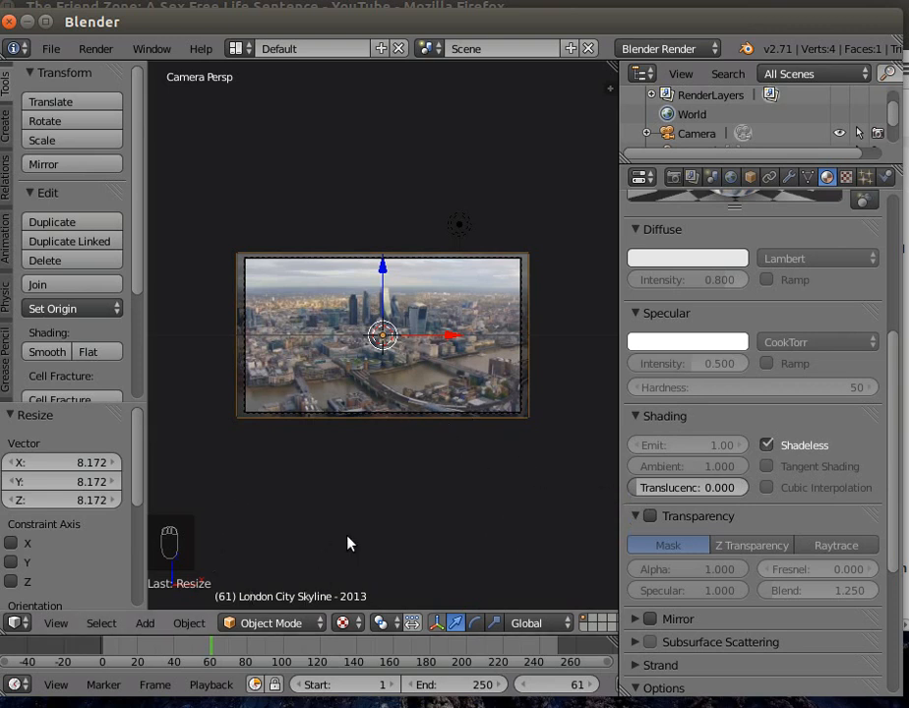
# Match the London skyline movie texture's frame count to the full length of the movie
pyautogui.scroll(2, 349, 542)
pyautogui.scroll(-1, 349, 542)
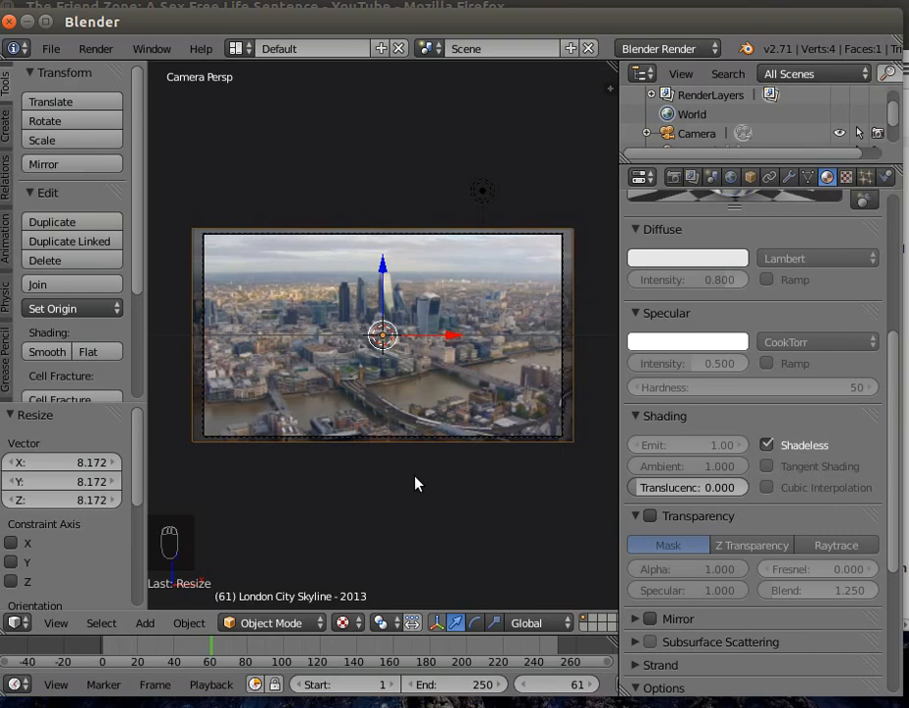
pyautogui.click(846, 176)
pyautogui.scroll(-15, 882, 307)
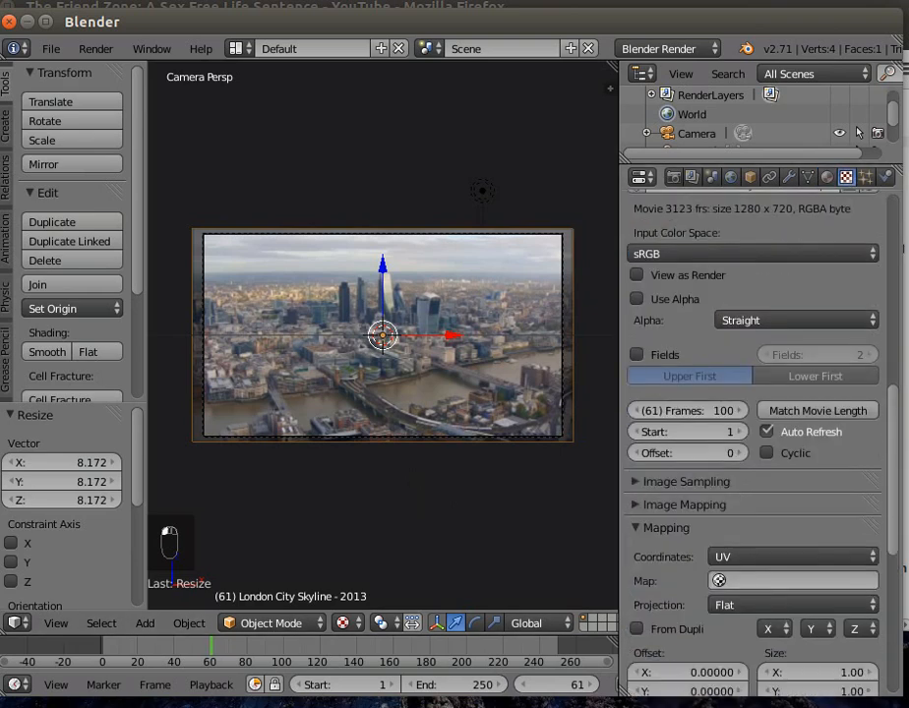
pyautogui.scroll(5, 757, 394)
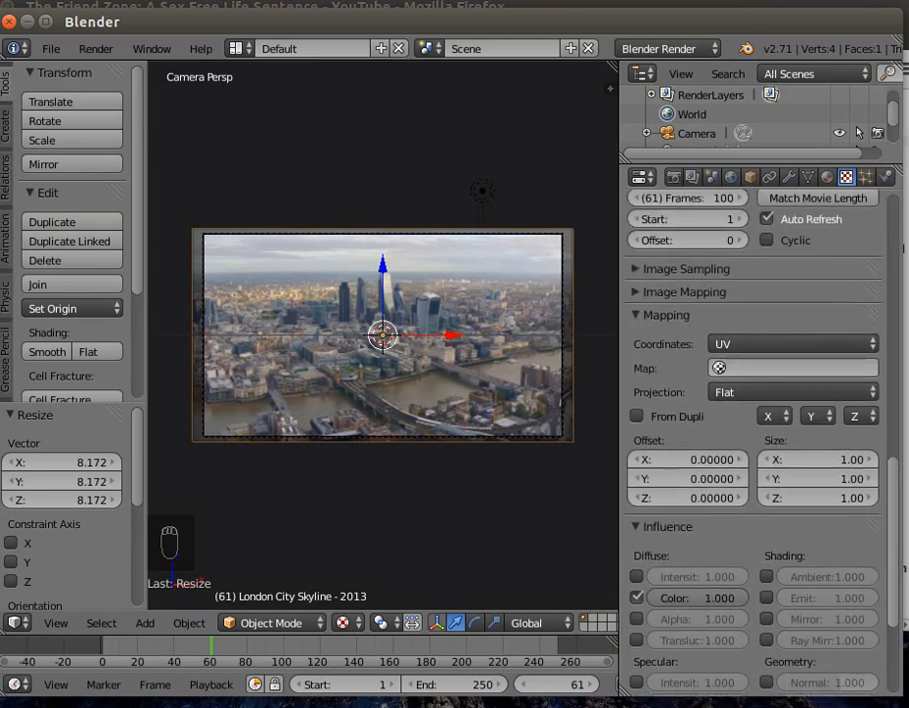
pyautogui.scroll(1, 757, 393)
pyautogui.scroll(1, 775, 449)
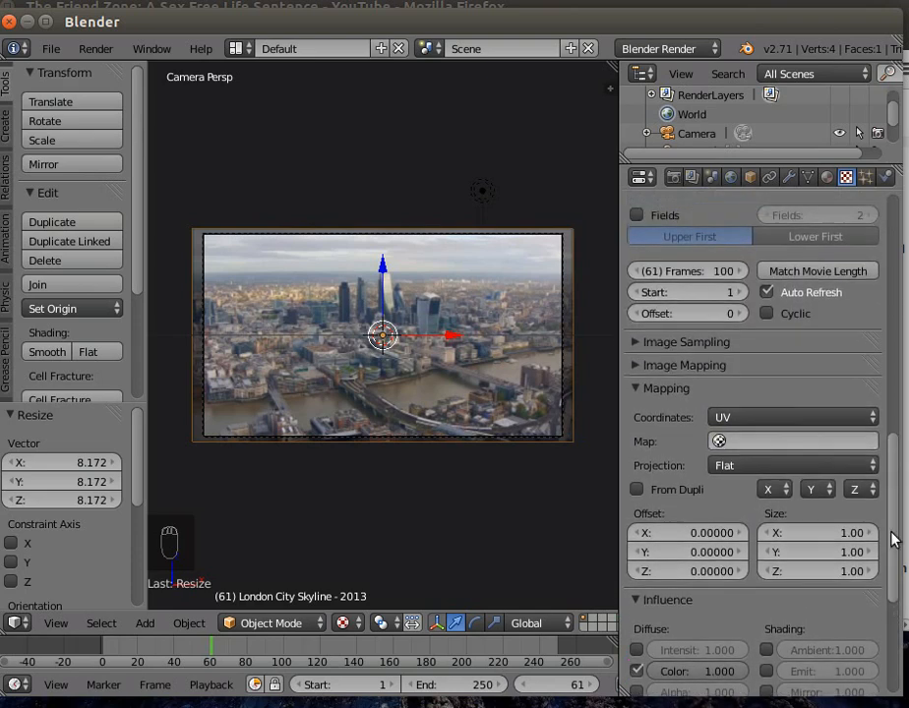
pyautogui.moveTo(895, 455); pyautogui.dragTo(894, 370)
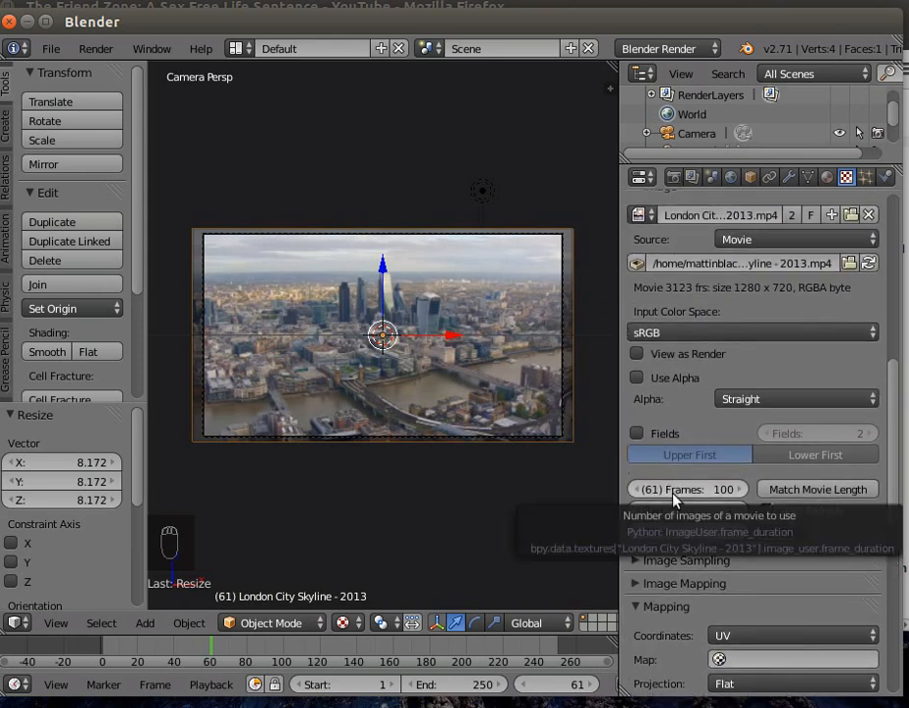
pyautogui.click(813, 491)
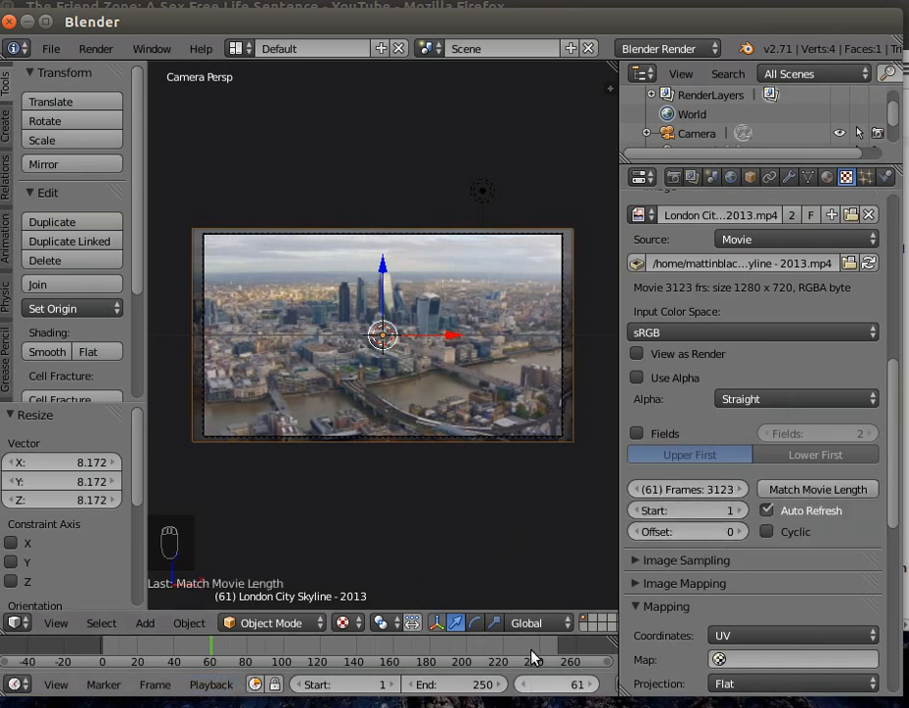
# Set the end frame of the scene's animation range to 1600
pyautogui.click(460, 684)
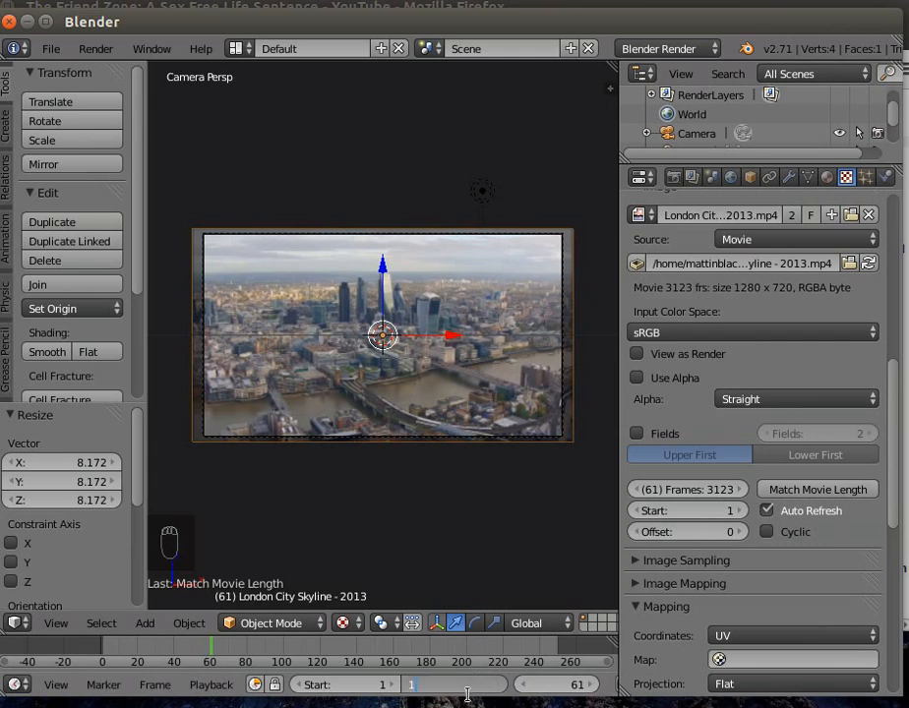
pyautogui.write('1600')
pyautogui.press('Return')
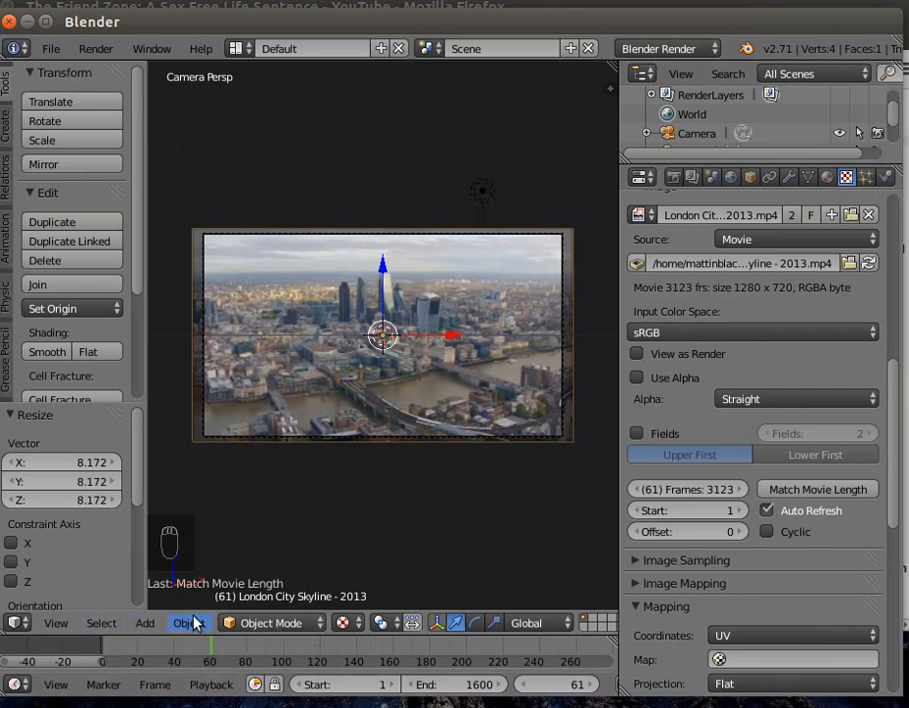
# Add a UV sphere with 80 segments and 34 rings
pyautogui.click(145, 626)
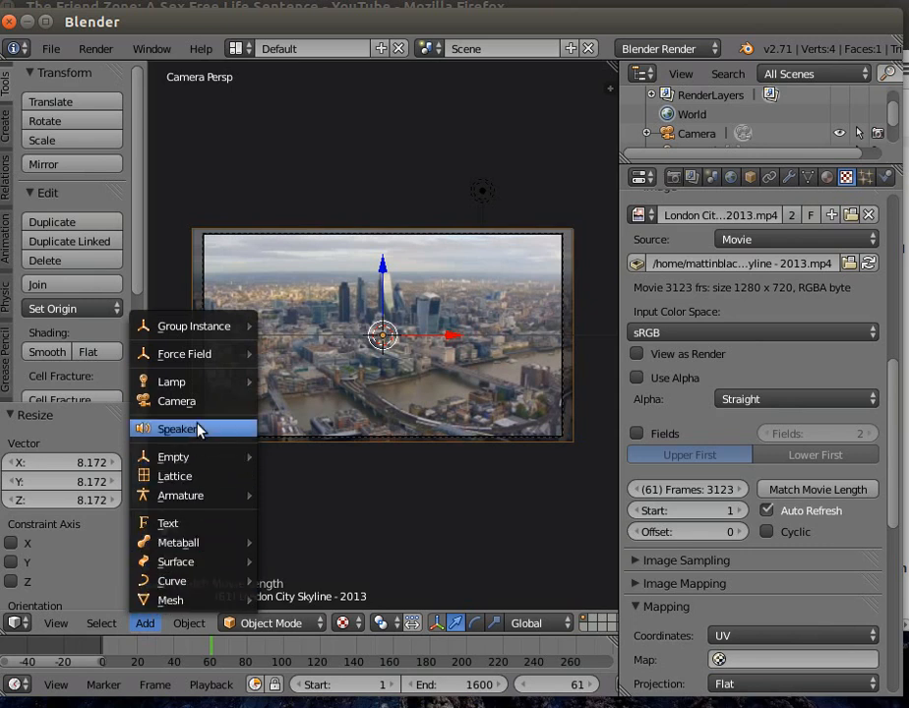
pyautogui.moveTo(202, 360)
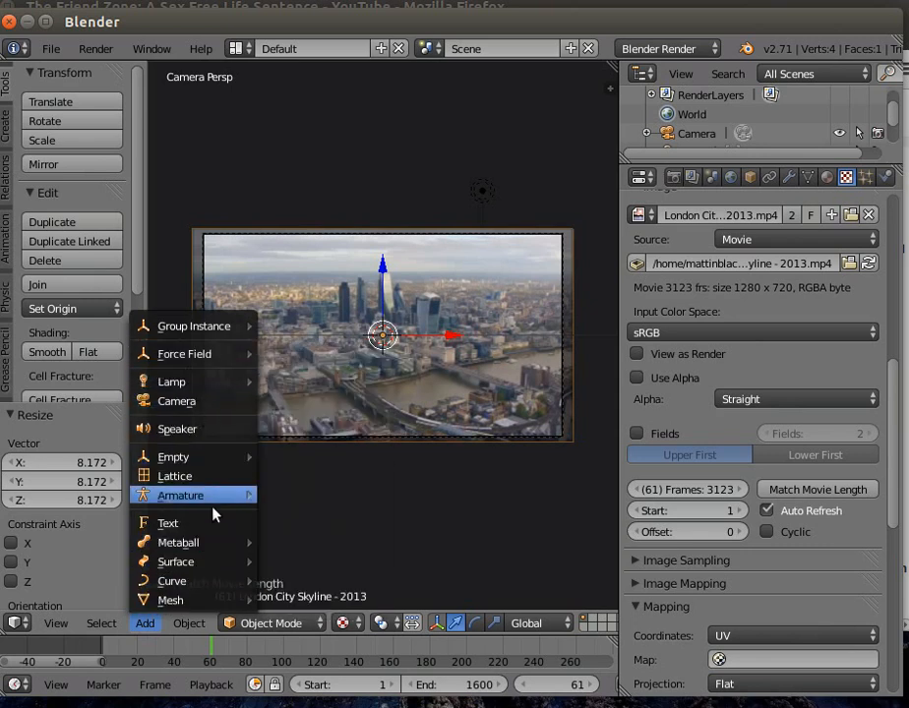
pyautogui.moveTo(207, 564)
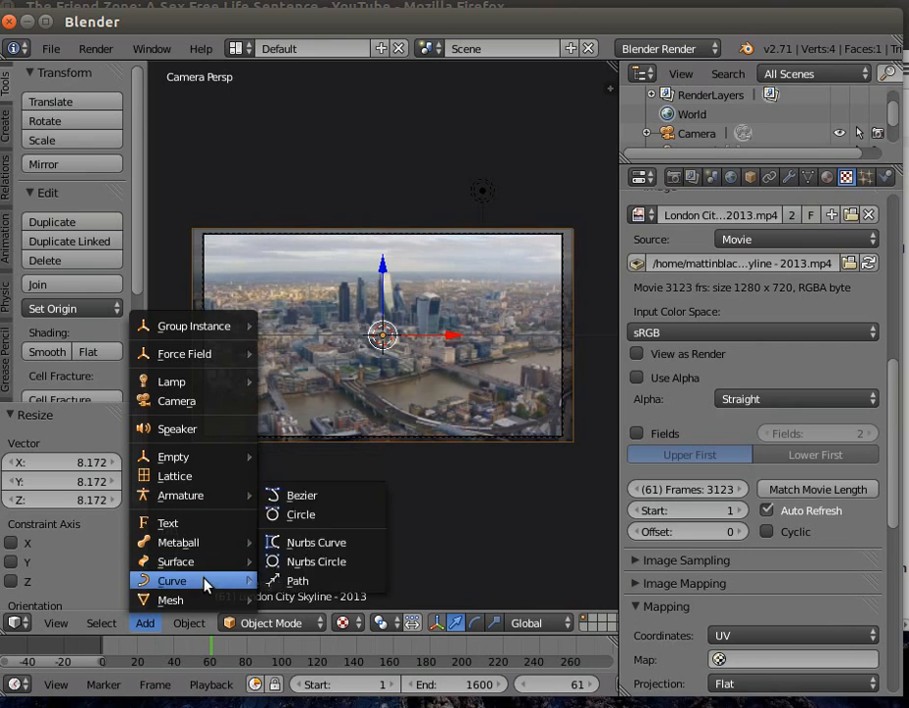
pyautogui.moveTo(177, 600)
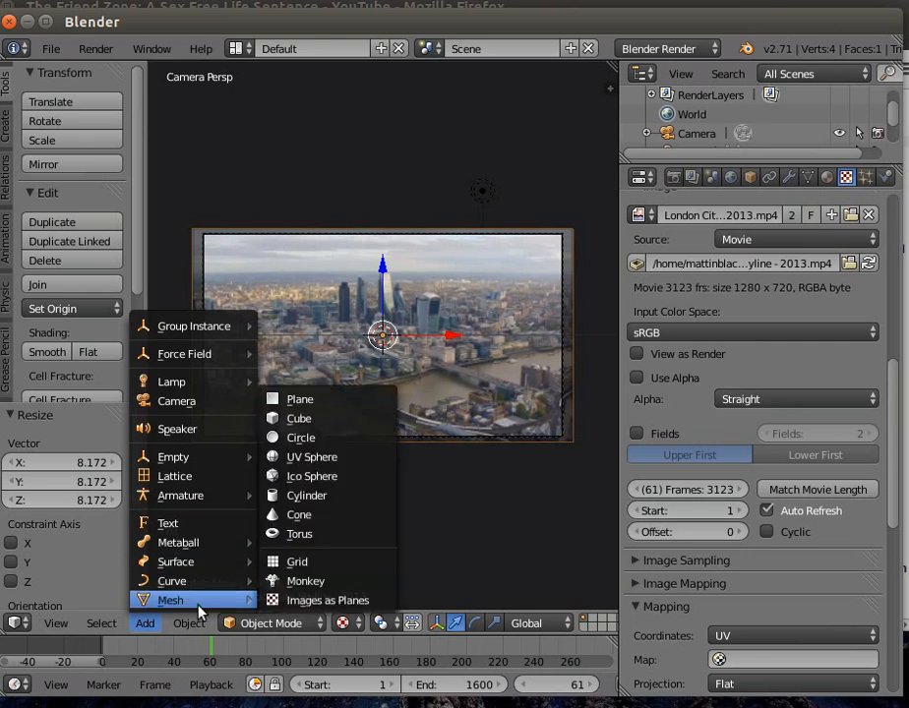
pyautogui.click(326, 457)
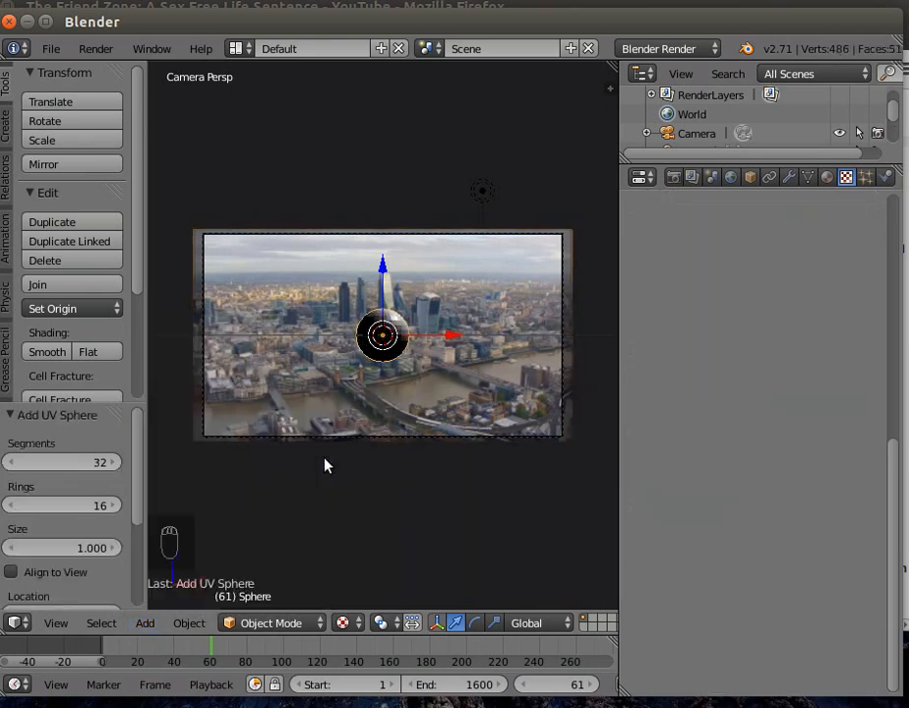
pyautogui.click(40, 462)
pyautogui.write('80')
pyautogui.press('Return')
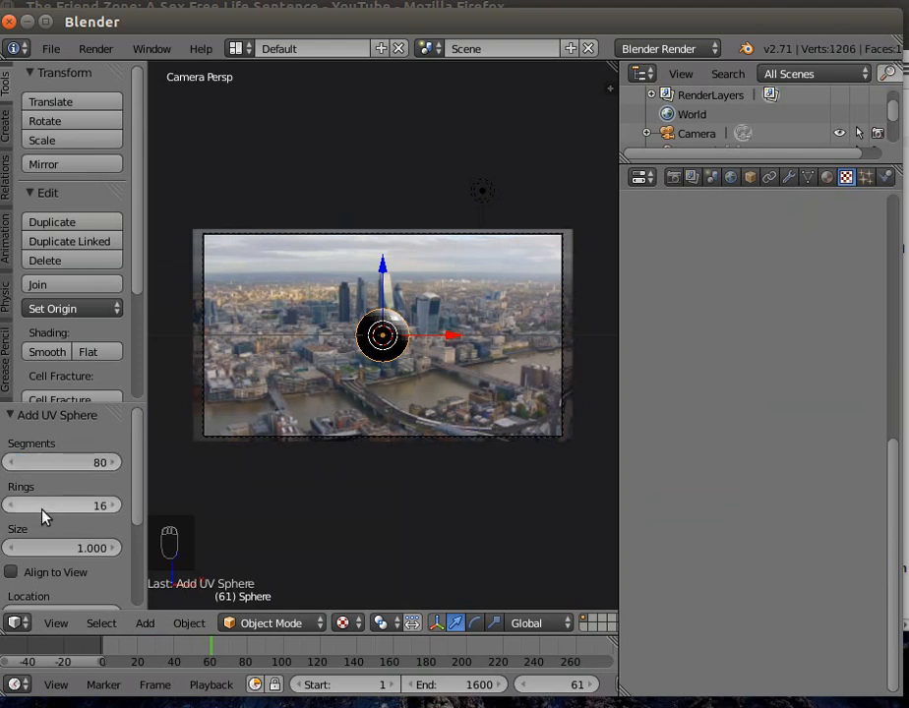
pyautogui.click(41, 505)
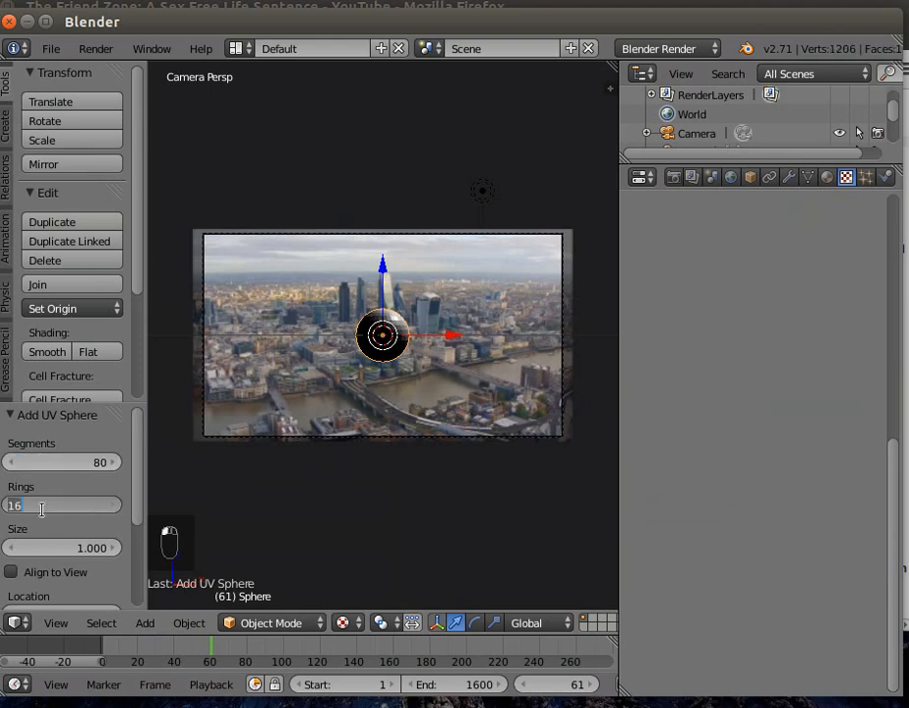
pyautogui.write('34')
pyautogui.press('Return')
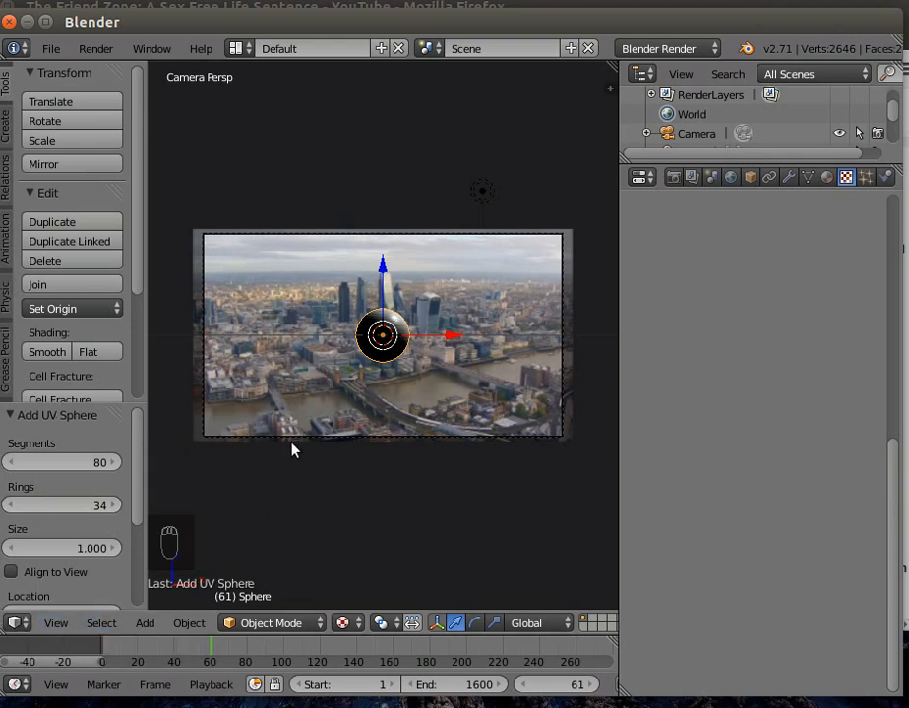
# Move the sphere about -3.3 along Z and, in top view, about -10 along Y, and scale it by about 4.52
pyautogui.moveTo(383, 276); pyautogui.dragTo(392, 363)
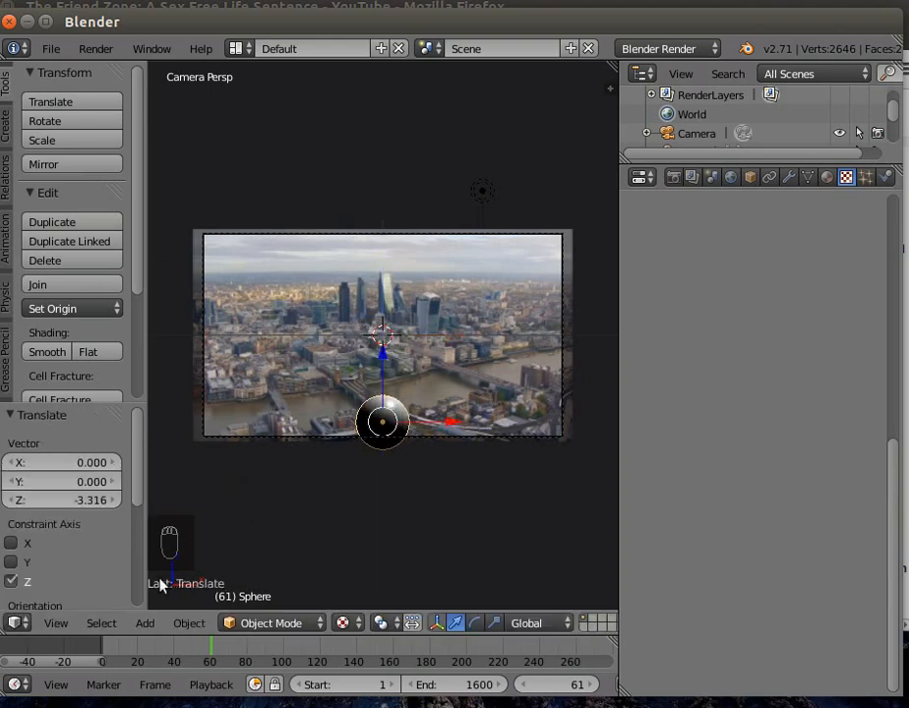
pyautogui.click(59, 622)
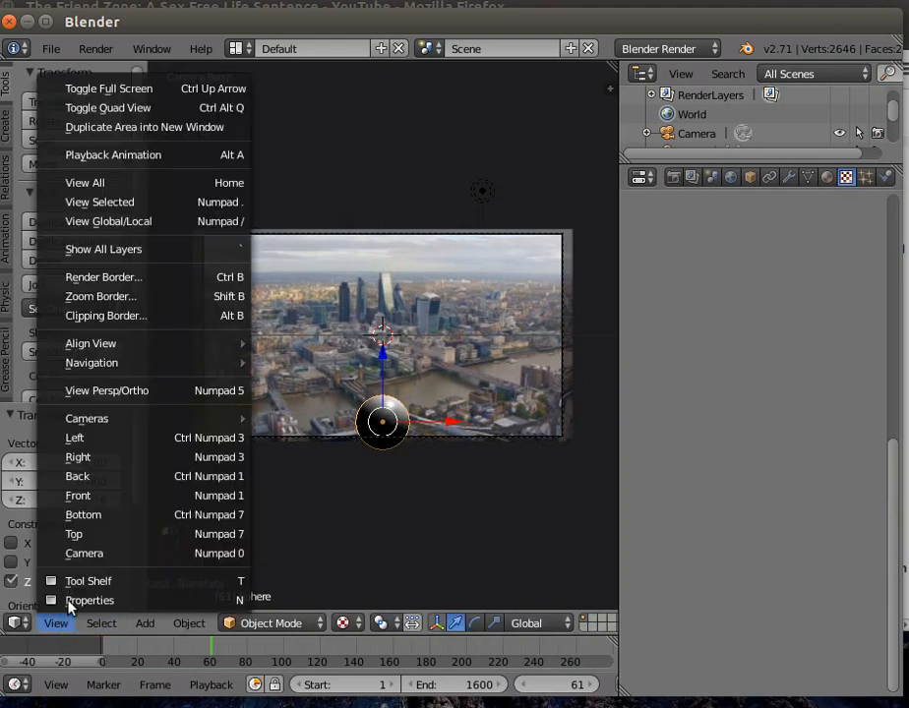
pyautogui.click(85, 540)
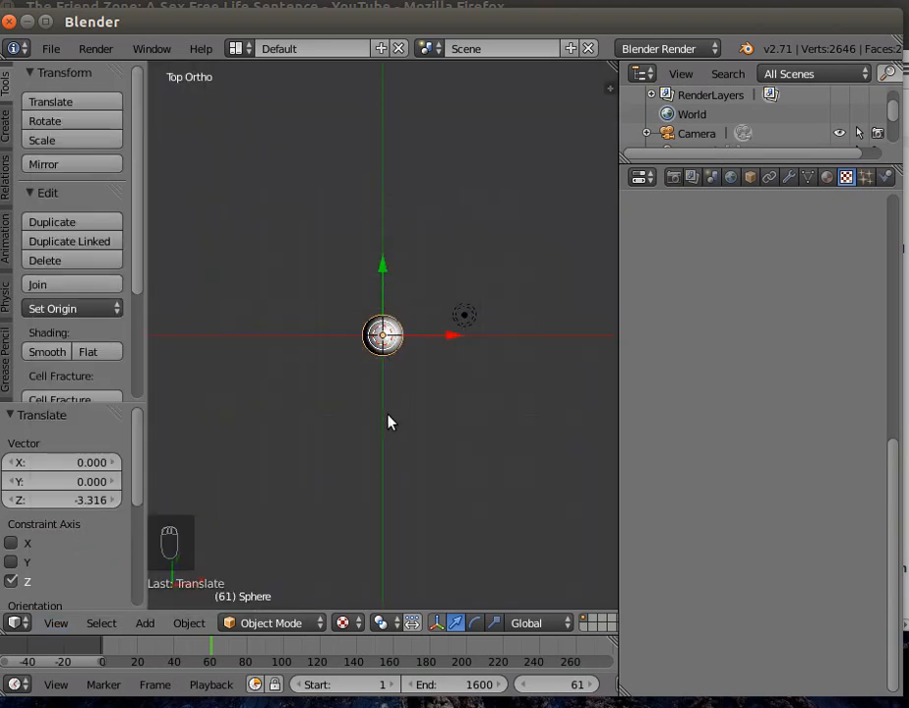
pyautogui.scroll(-3, 374, 426)
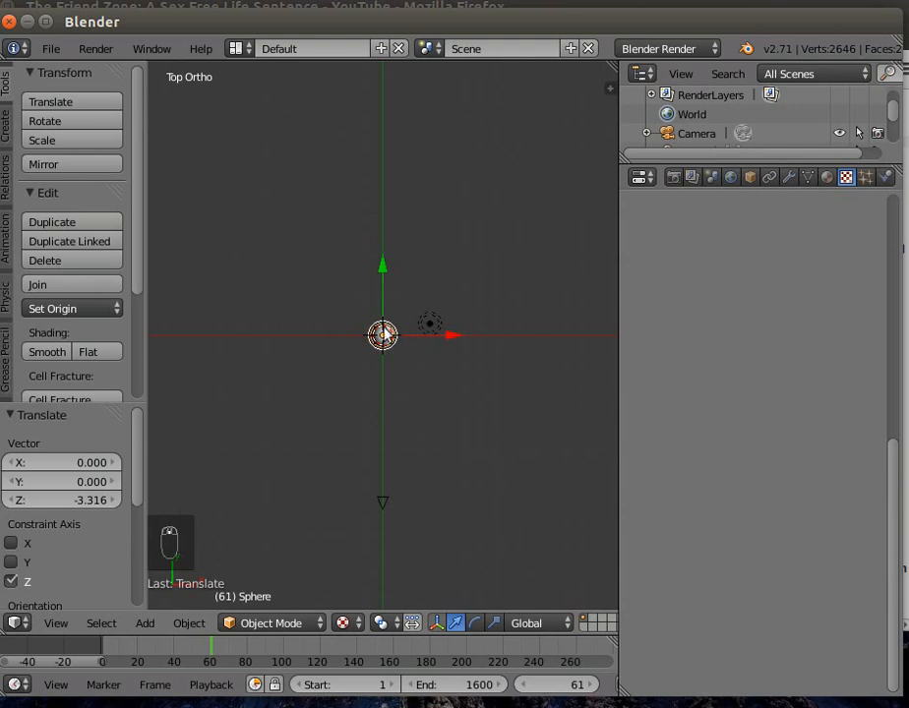
pyautogui.moveTo(384, 273); pyautogui.dragTo(383, 385)
pyautogui.press('s')
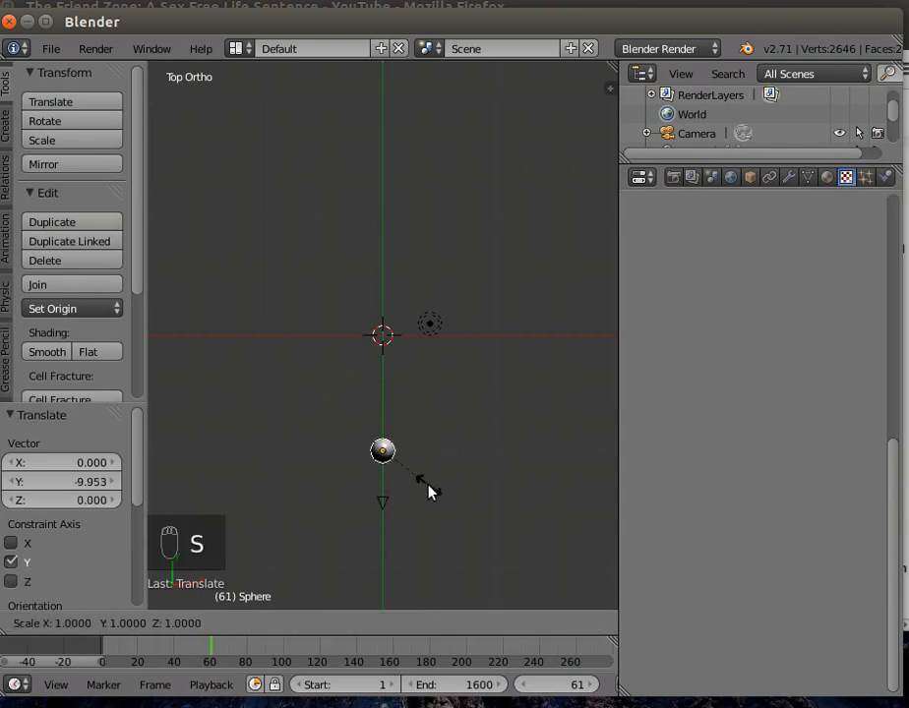
pyautogui.click(168, 547)
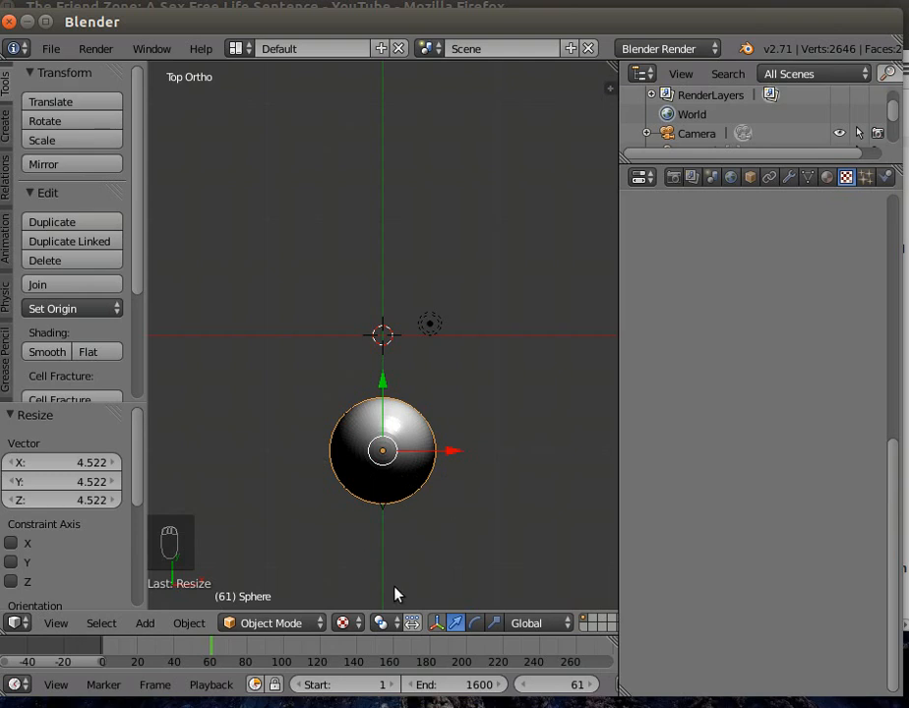
# In Edit Mode, delete the vertices of the sphere's camera-facing half, and return to Object Mode
pyautogui.click(294, 627)
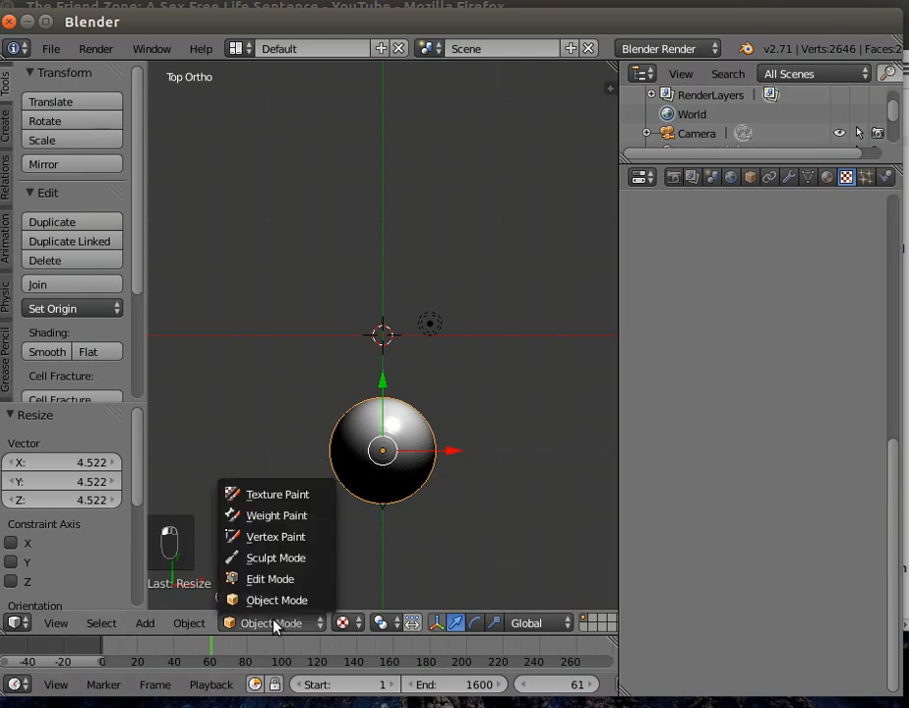
pyautogui.click(271, 580)
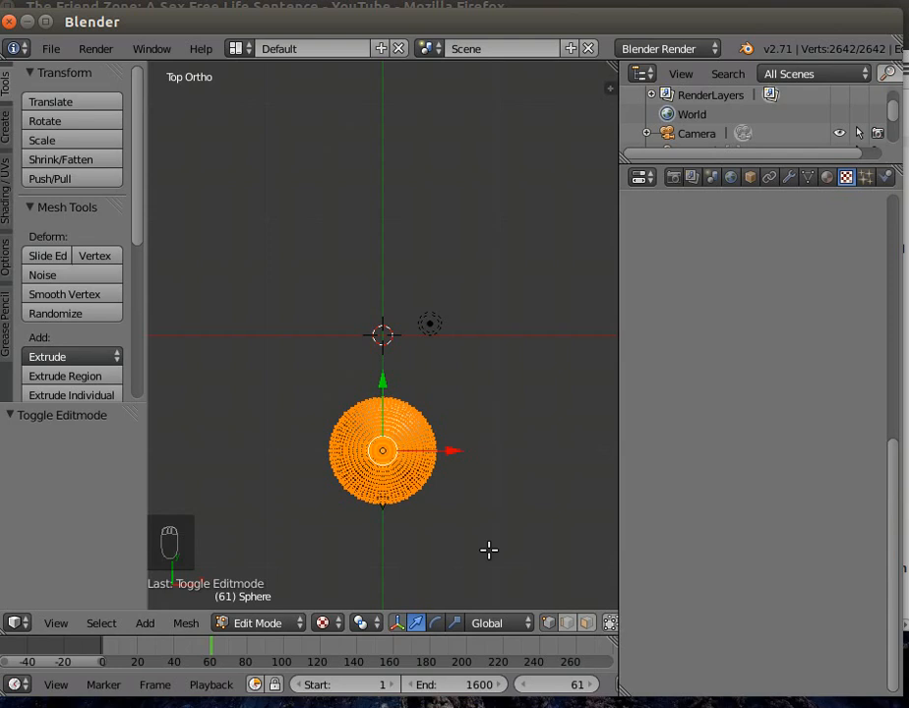
pyautogui.press('a')
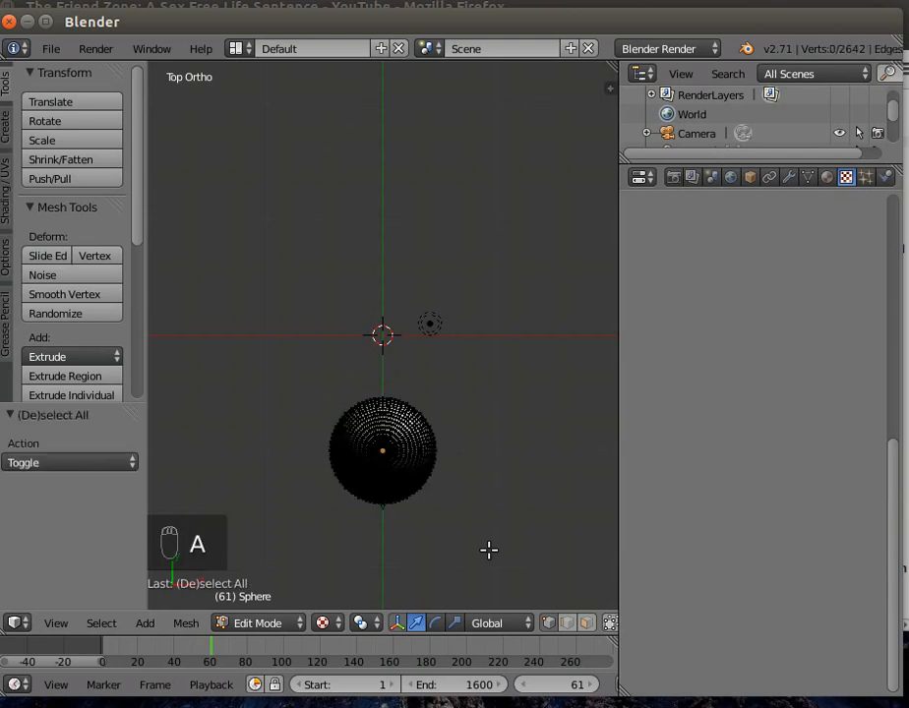
pyautogui.press('b')
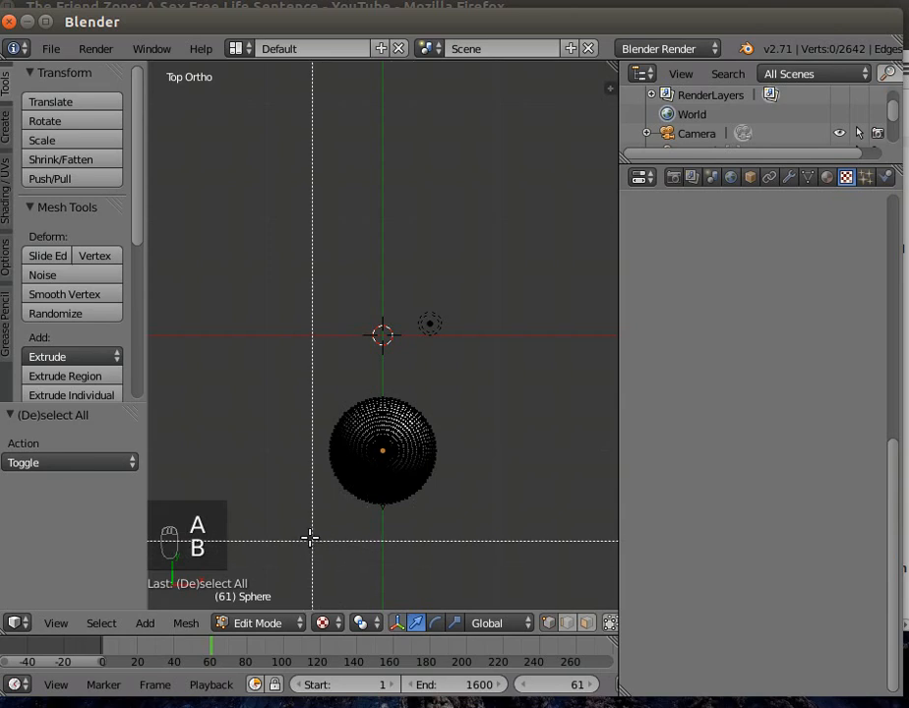
pyautogui.moveTo(302, 527); pyautogui.dragTo(465, 448)
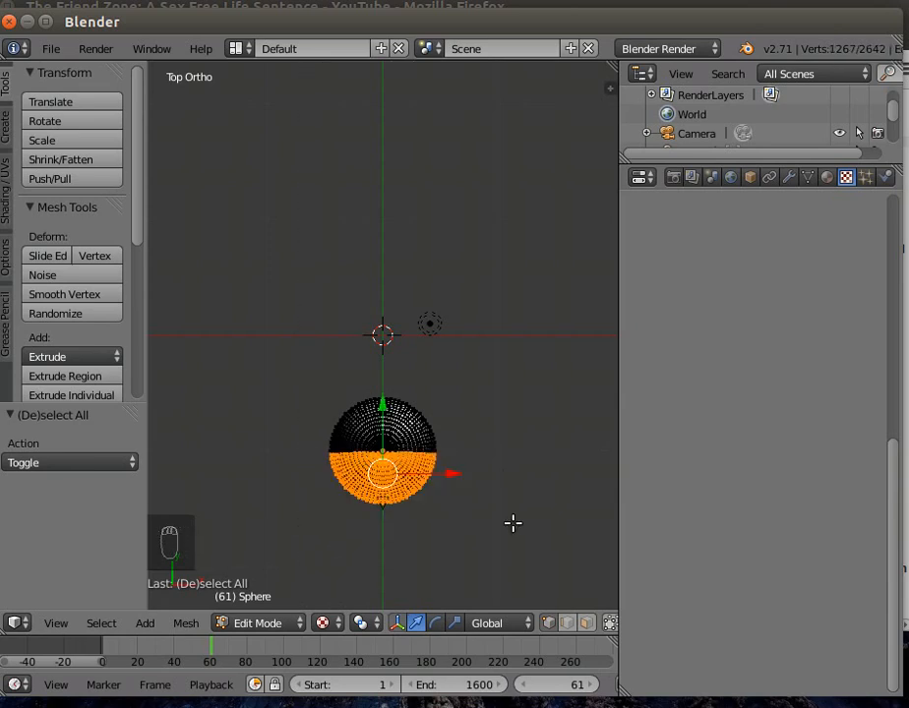
pyautogui.press('x')
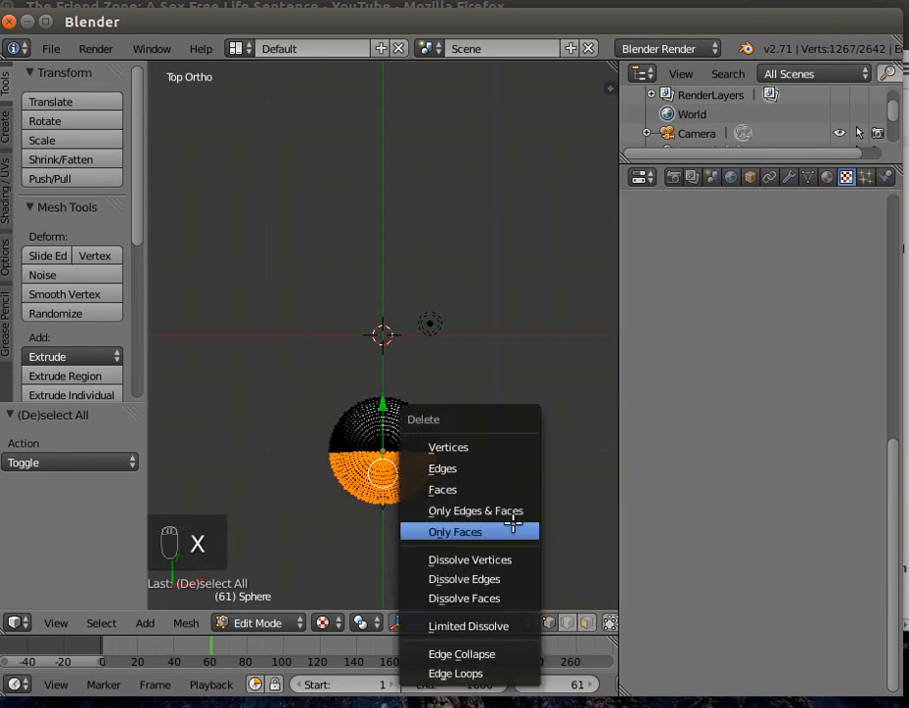
pyautogui.click(491, 437)
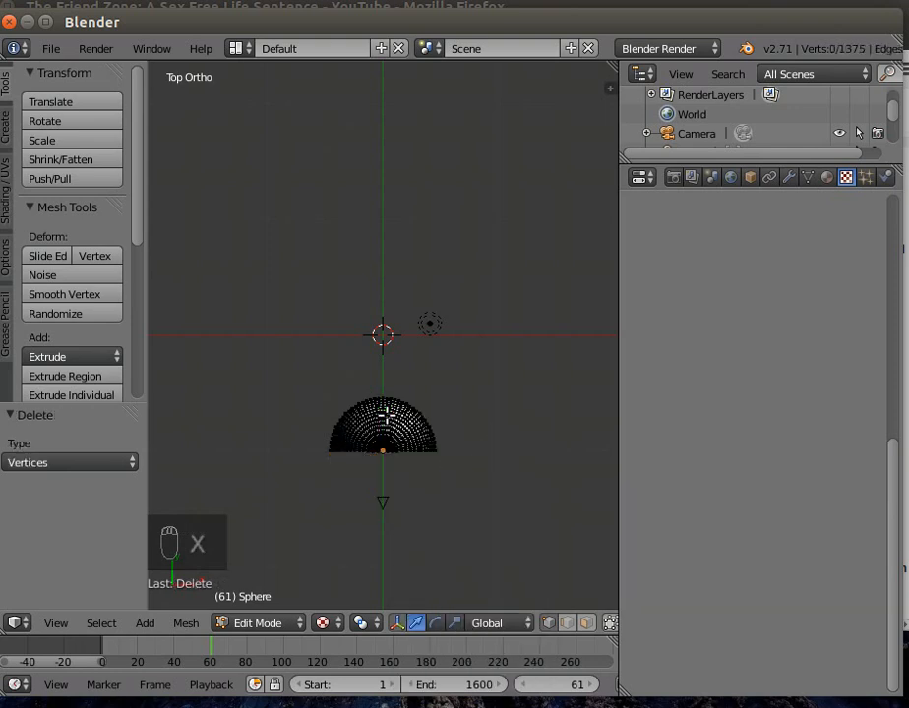
pyautogui.click(262, 630)
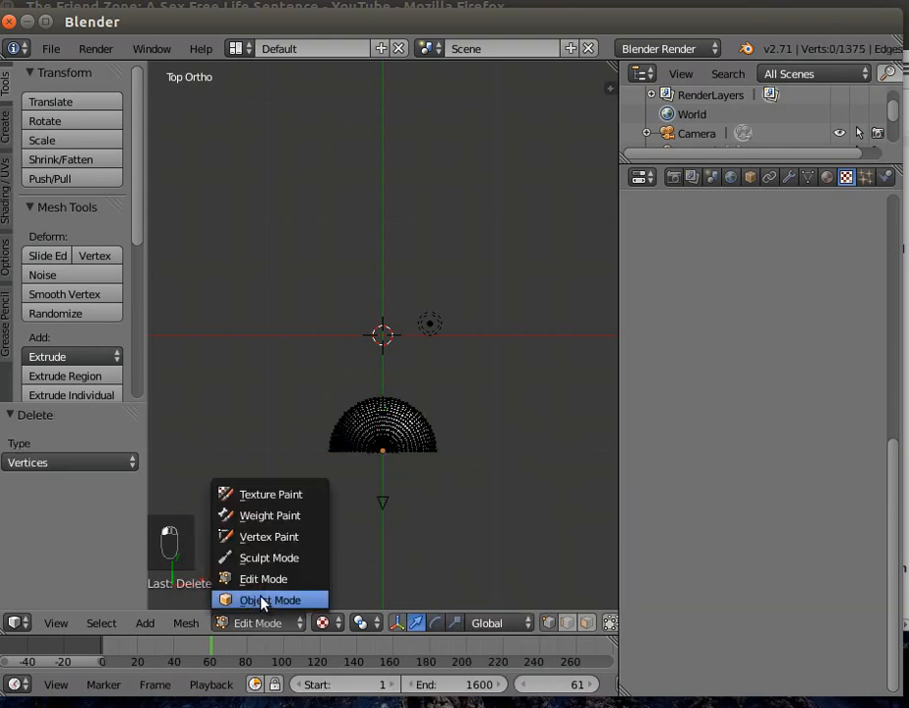
pyautogui.click(261, 601)
# Flatten the half sphere by scaling it to about 0.127 along the Z axis only
pyautogui.press('KP_5')
pyautogui.moveTo(353, 593); pyautogui.dragTo(364, 315, button='middle')
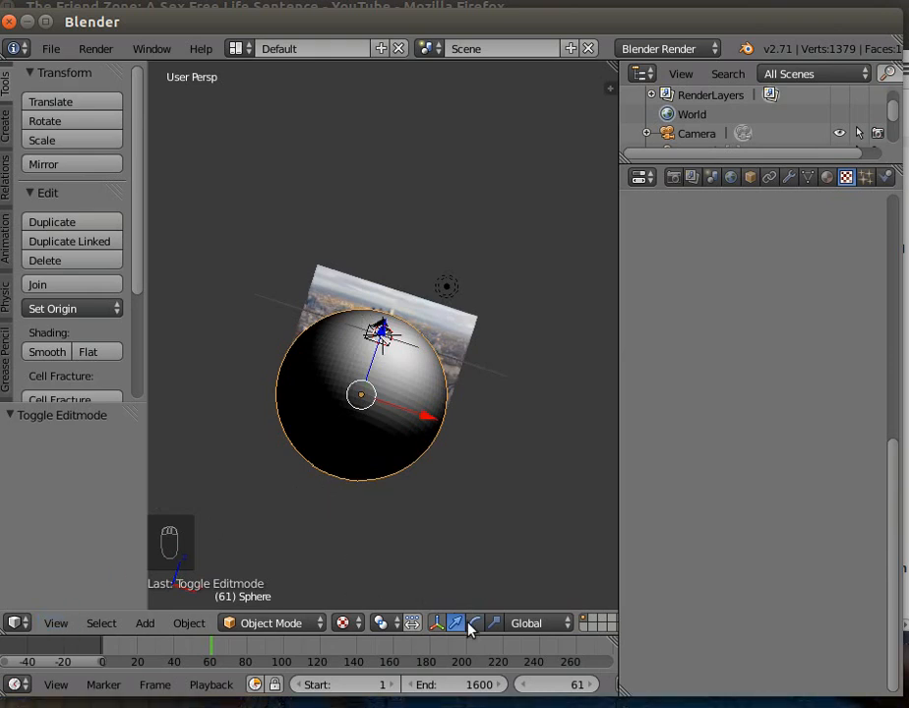
pyautogui.click(496, 625)
pyautogui.moveTo(381, 327); pyautogui.dragTo(361, 394)
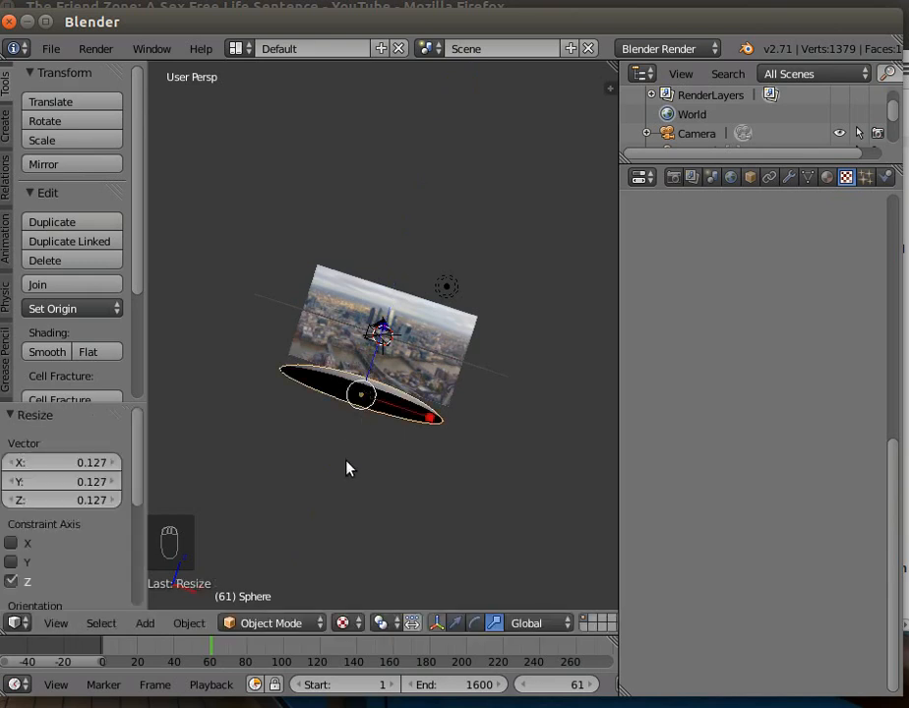
pyautogui.moveTo(347, 468); pyautogui.dragTo(350, 506, button='middle')
# In camera view, raise the flattened half sphere about 1.35 along Z so it overlaps the lower edge of the frame
pyautogui.click(54, 623)
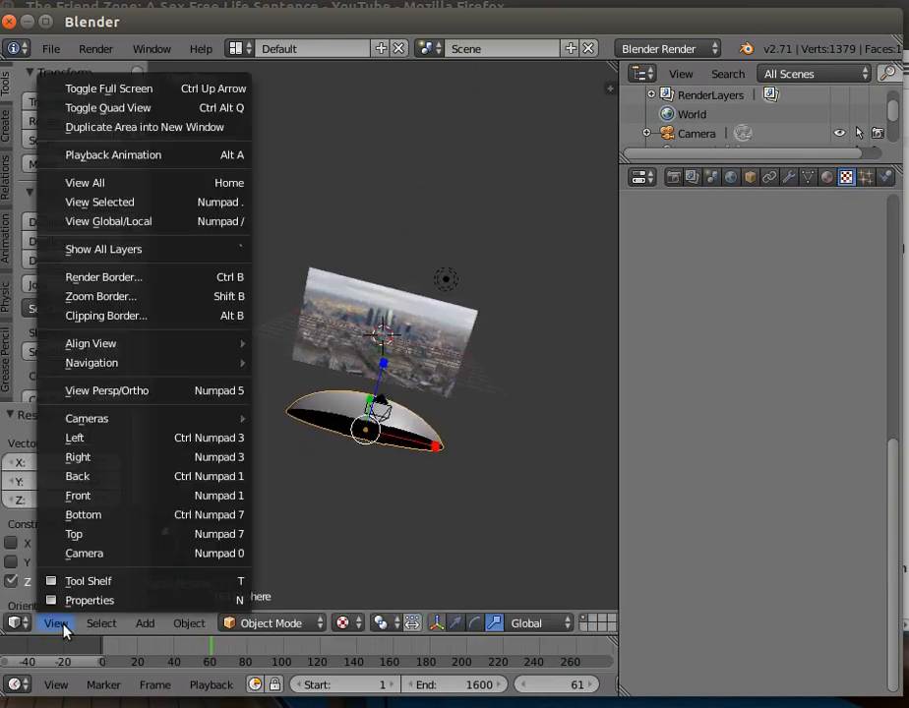
pyautogui.click(81, 551)
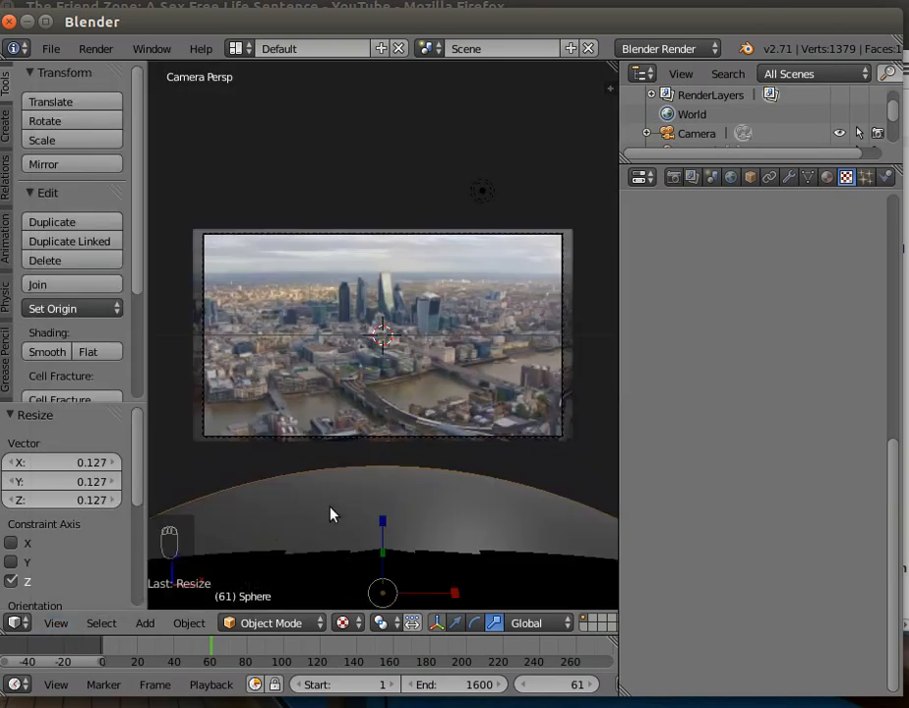
pyautogui.click(456, 622)
pyautogui.moveTo(385, 532); pyautogui.dragTo(382, 427)
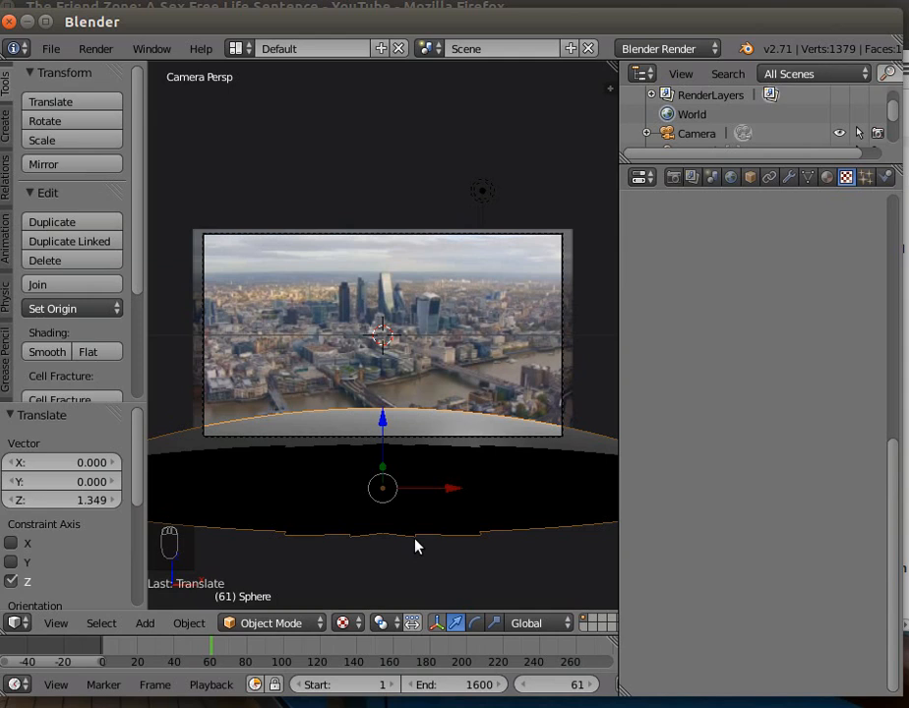
# Scale the flattened half sphere uniformly by about 1.544, and flatten it by about 0.677 along Z only
pyautogui.press('s')
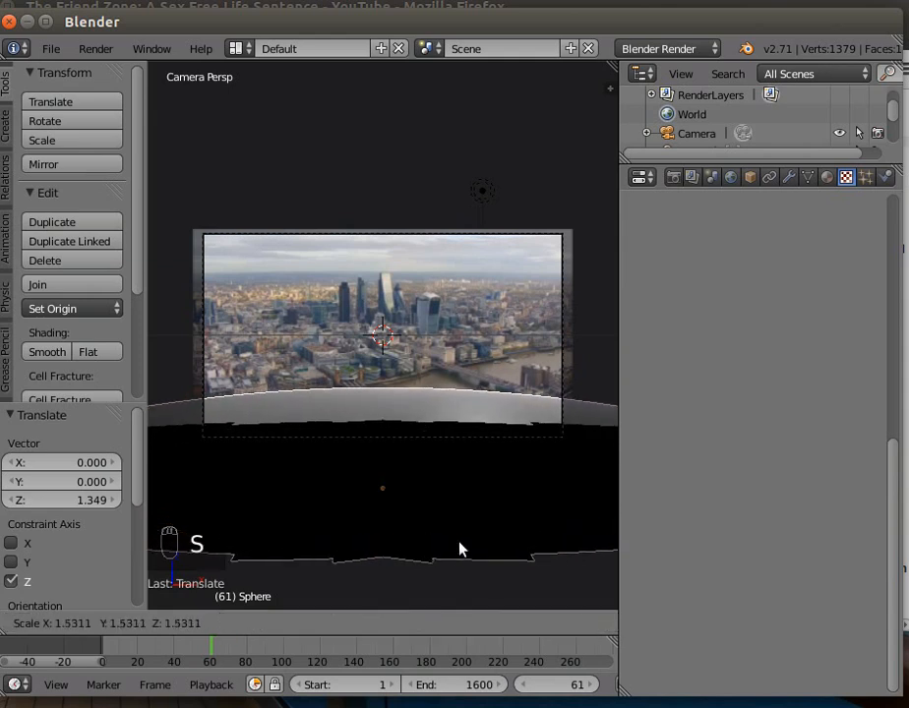
pyautogui.click(459, 548)
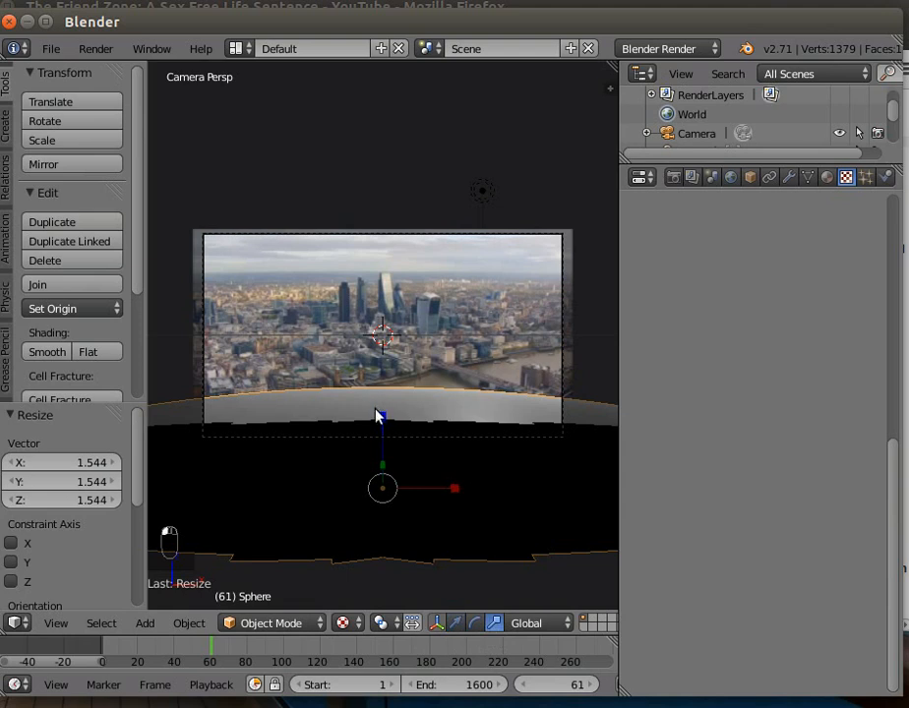
pyautogui.press('s')
pyautogui.press('z')
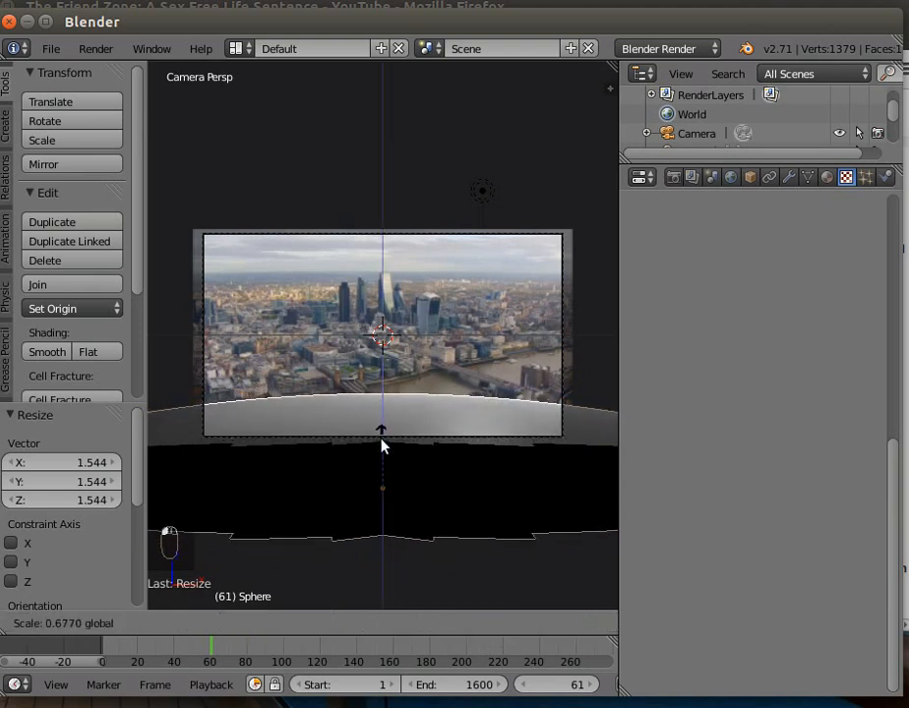
pyautogui.click(383, 445)
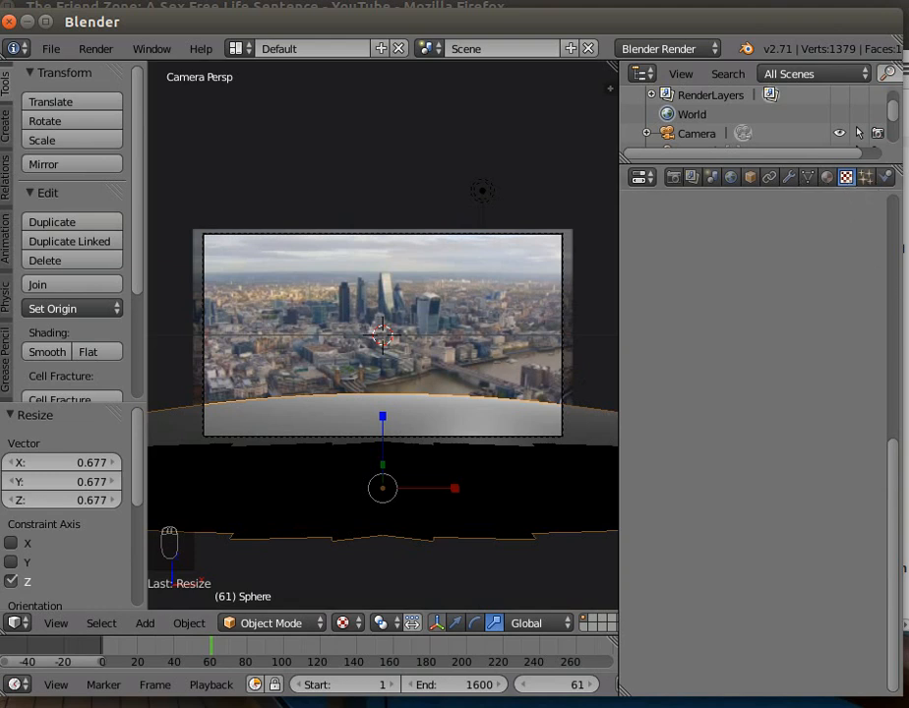
# Create a new material for the half sphere
pyautogui.click(859, 181)
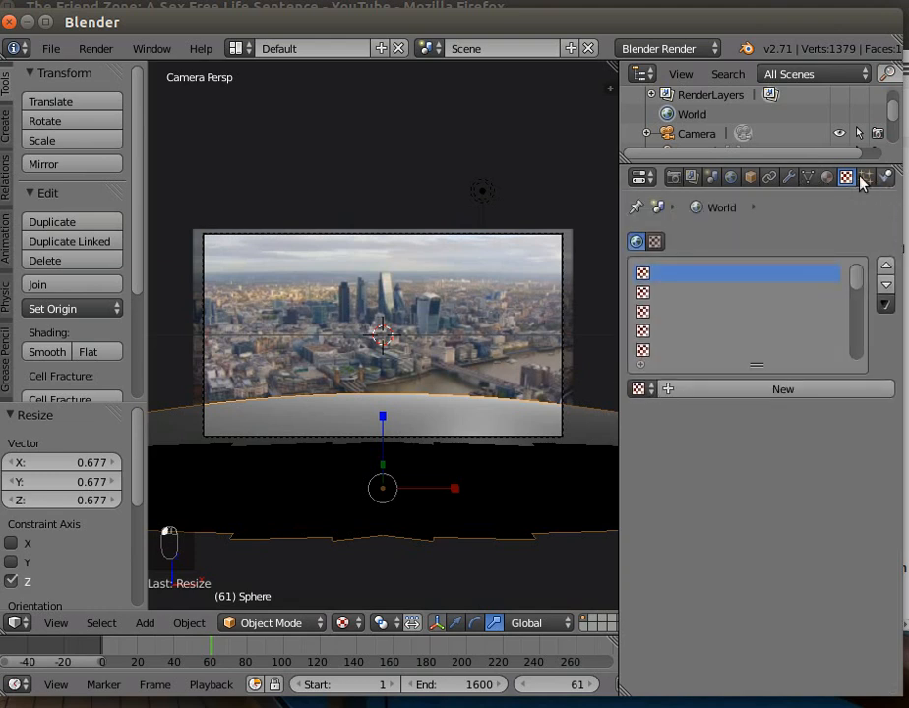
pyautogui.click(827, 177)
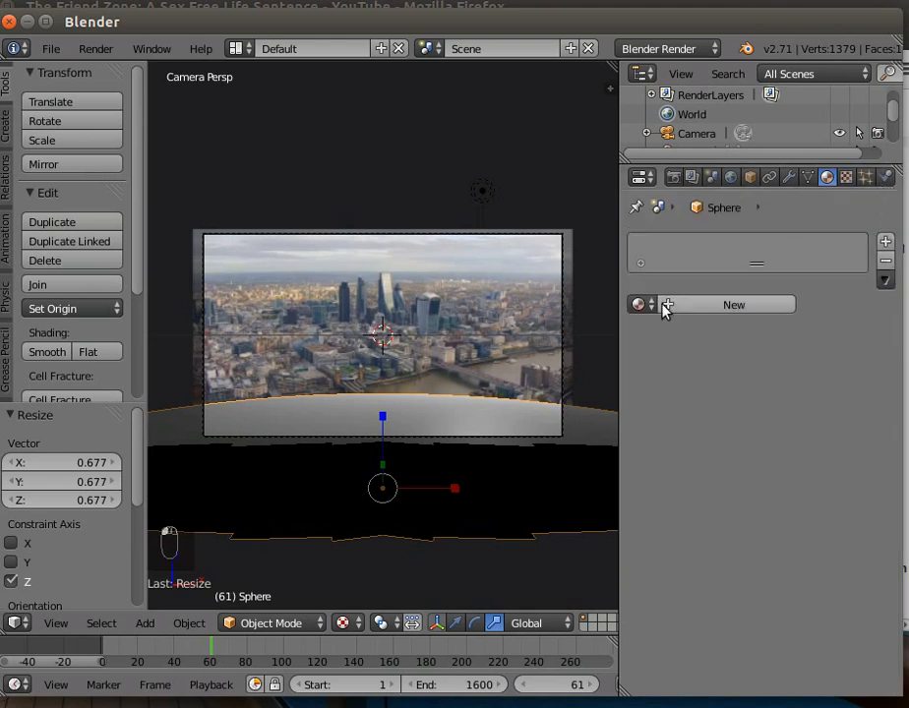
pyautogui.click(667, 307)
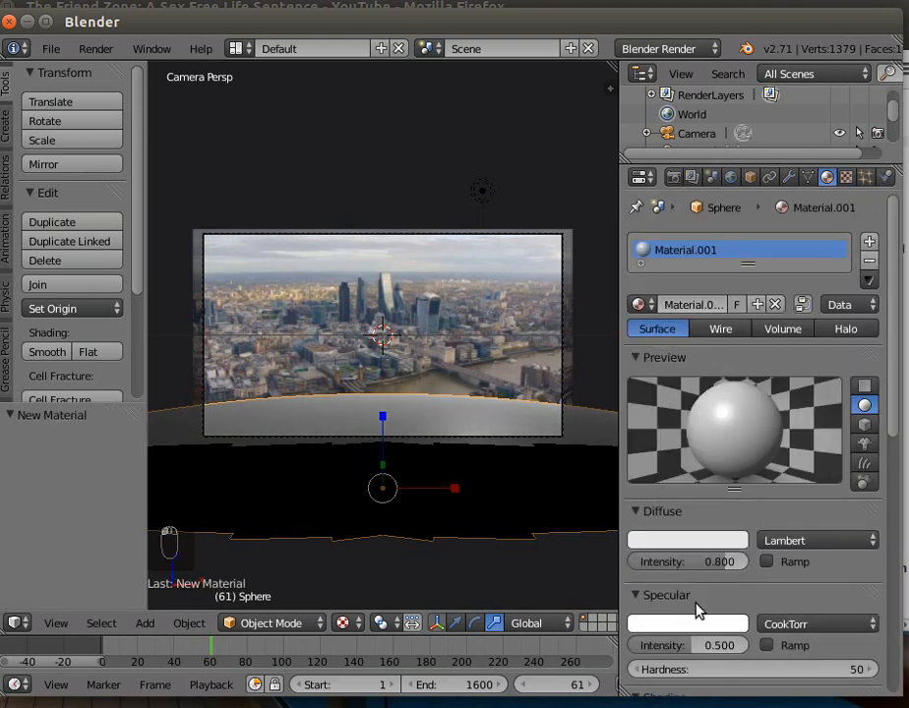
pyautogui.scroll(-2, 695, 605)
pyautogui.scroll(2, 695, 598)
# Add an image texture to the half sphere's material, using Spaceship_Texture.jpg from the 3d folder
pyautogui.click(846, 177)
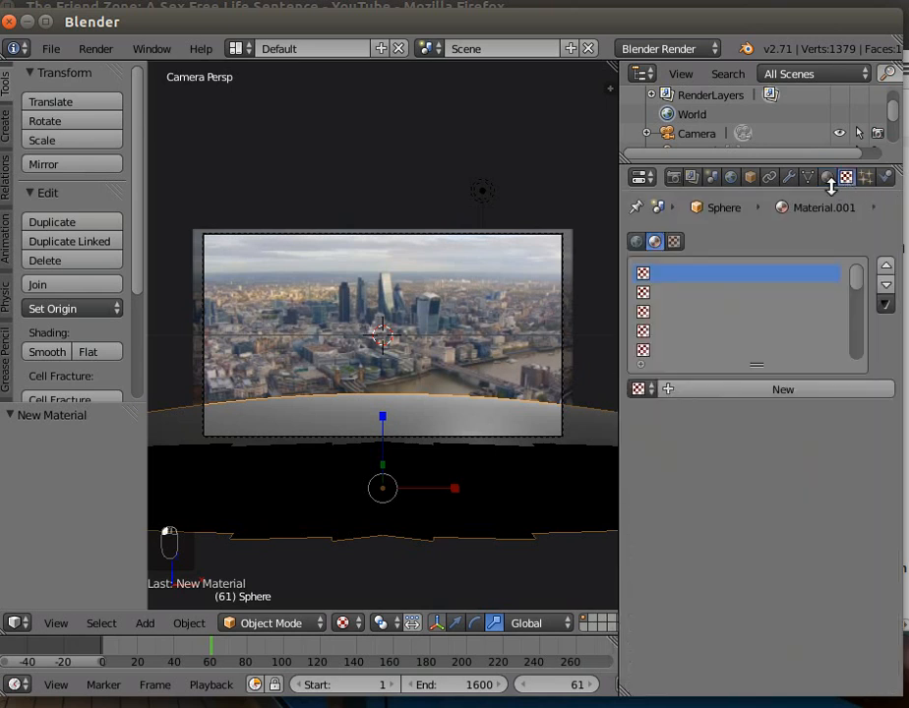
pyautogui.click(668, 390)
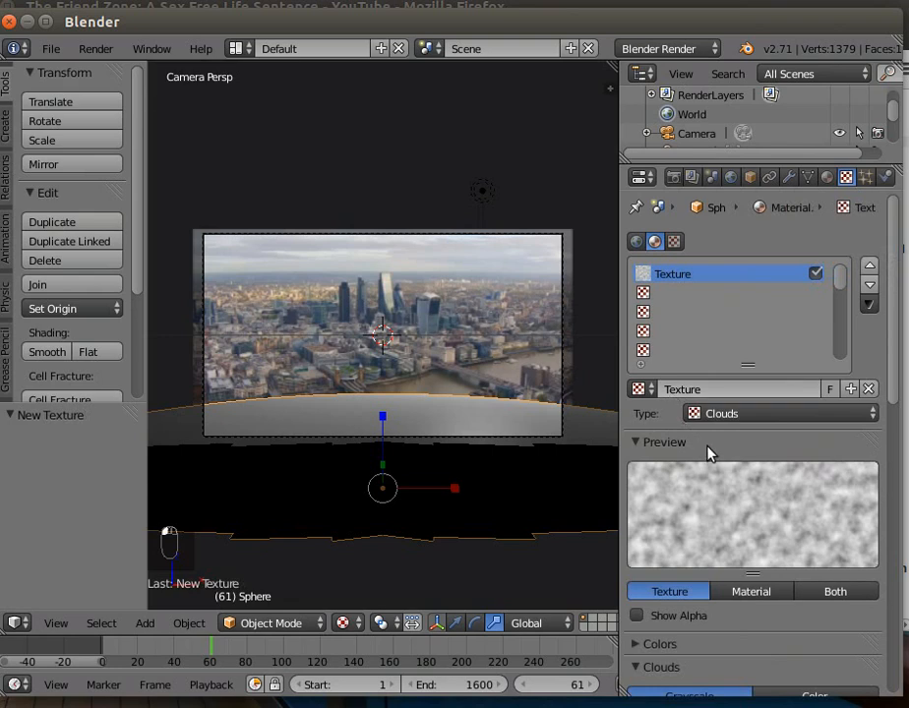
pyautogui.click(730, 416)
pyautogui.click(755, 285)
pyautogui.moveTo(898, 385); pyautogui.dragTo(895, 568)
pyautogui.scroll(3, 866, 430)
pyautogui.click(819, 403)
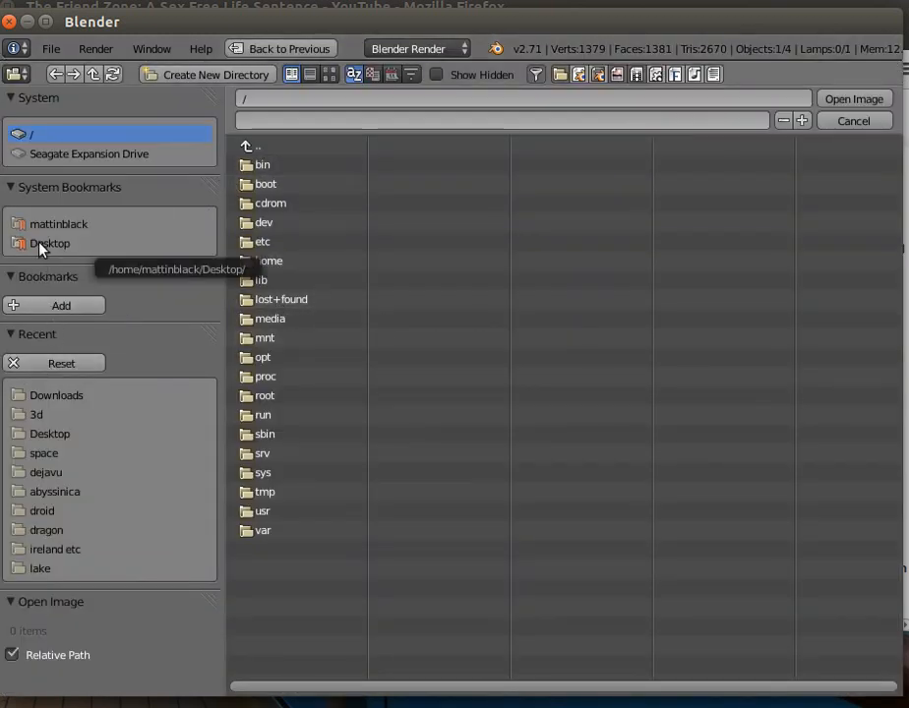
pyautogui.click(41, 417)
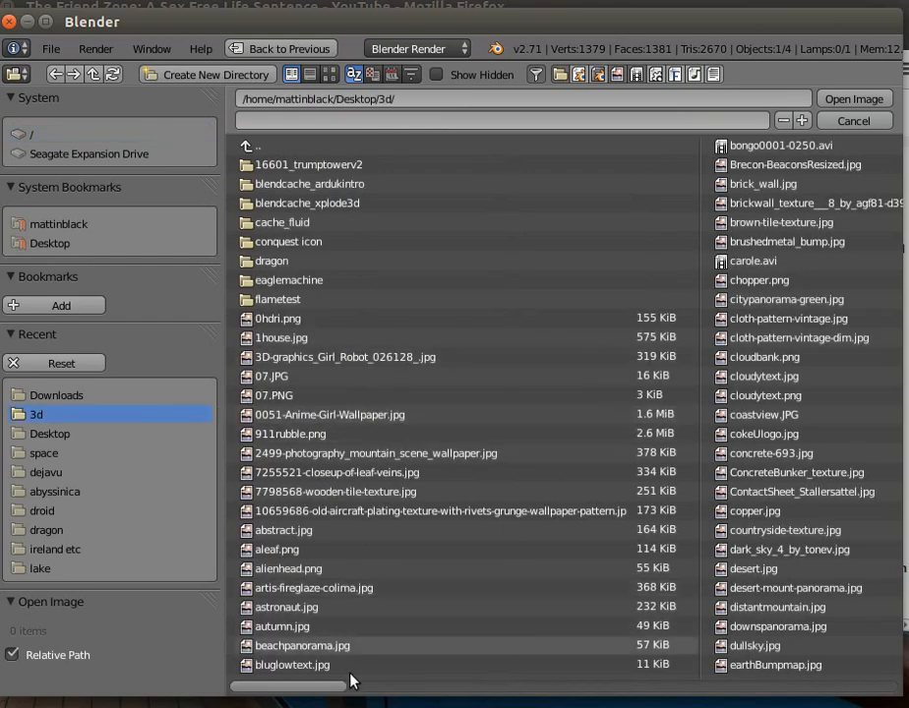
pyautogui.moveTo(300, 691); pyautogui.dragTo(768, 699)
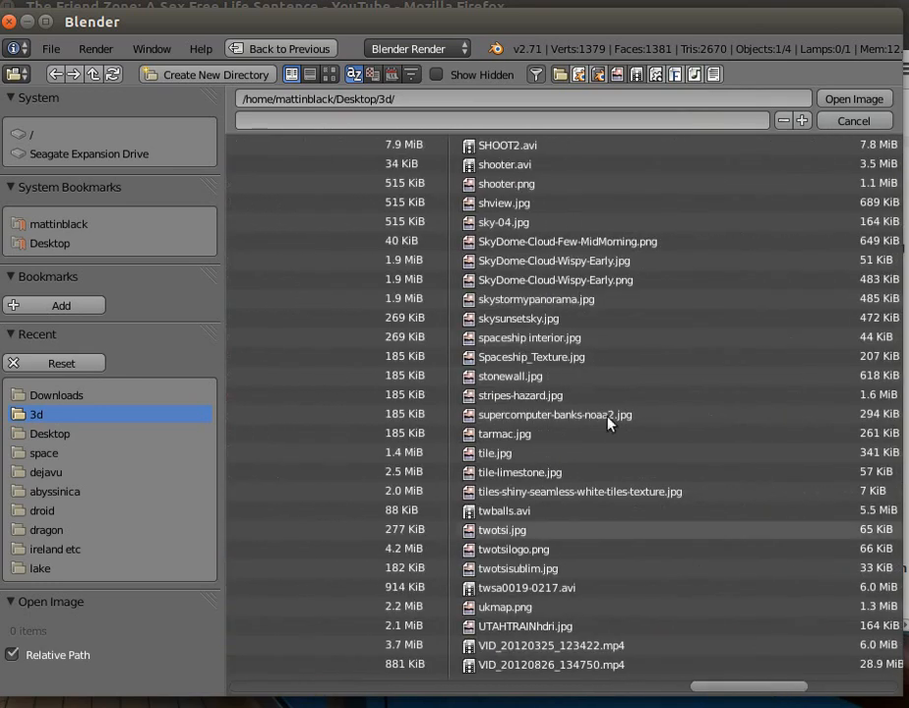
pyautogui.doubleClick(540, 356)
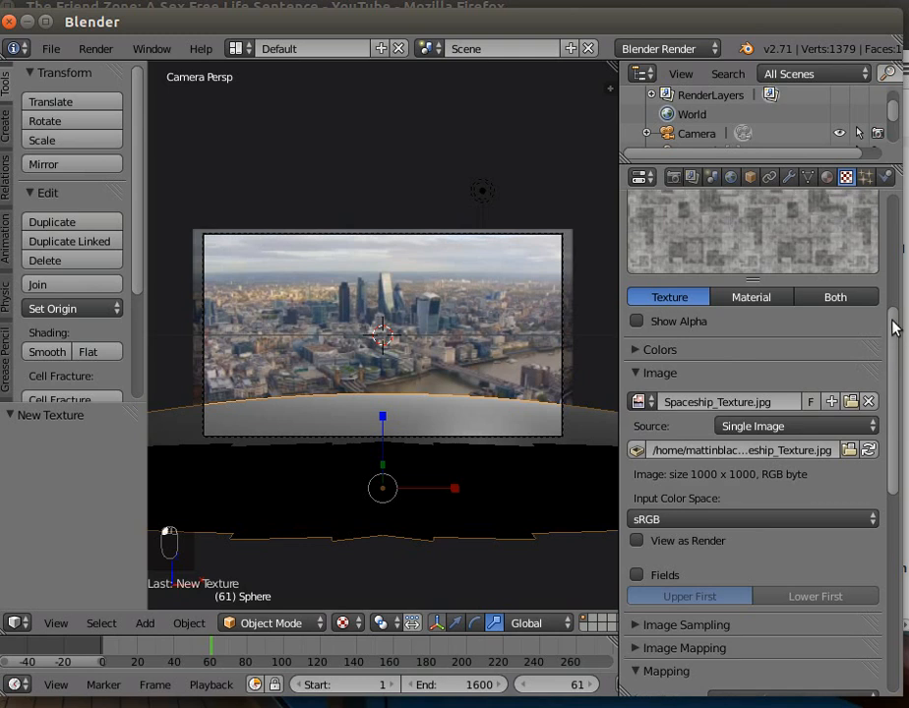
# Set the preview to show both texture and material on a flat plane
pyautogui.scroll(2, 894, 324)
pyautogui.click(844, 337)
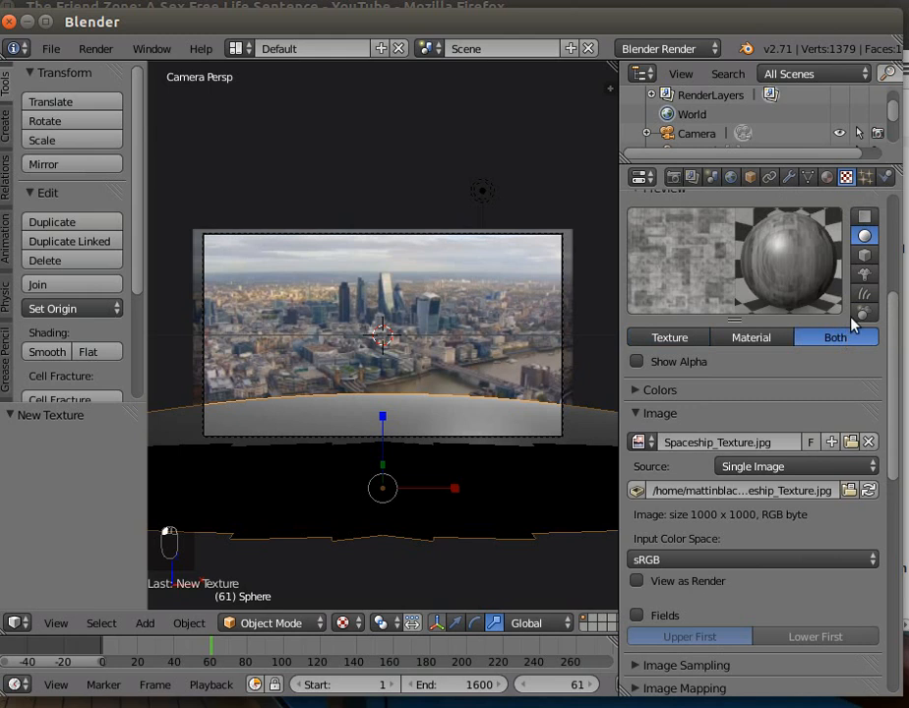
pyautogui.click(865, 215)
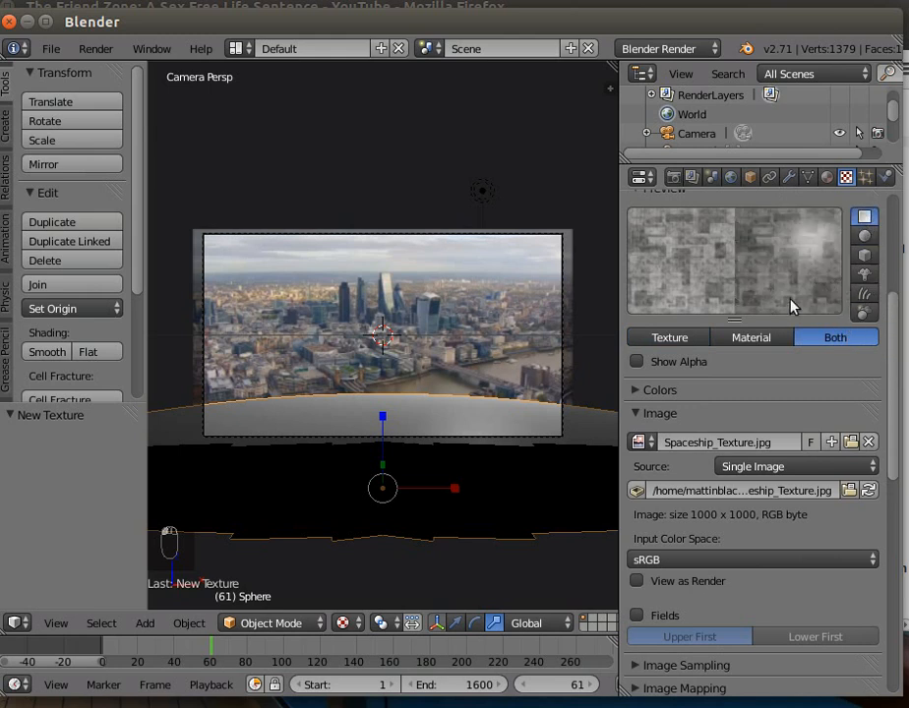
# Set the spaceship texture's mapping projection to Cube
pyautogui.scroll(-2, 891, 421)
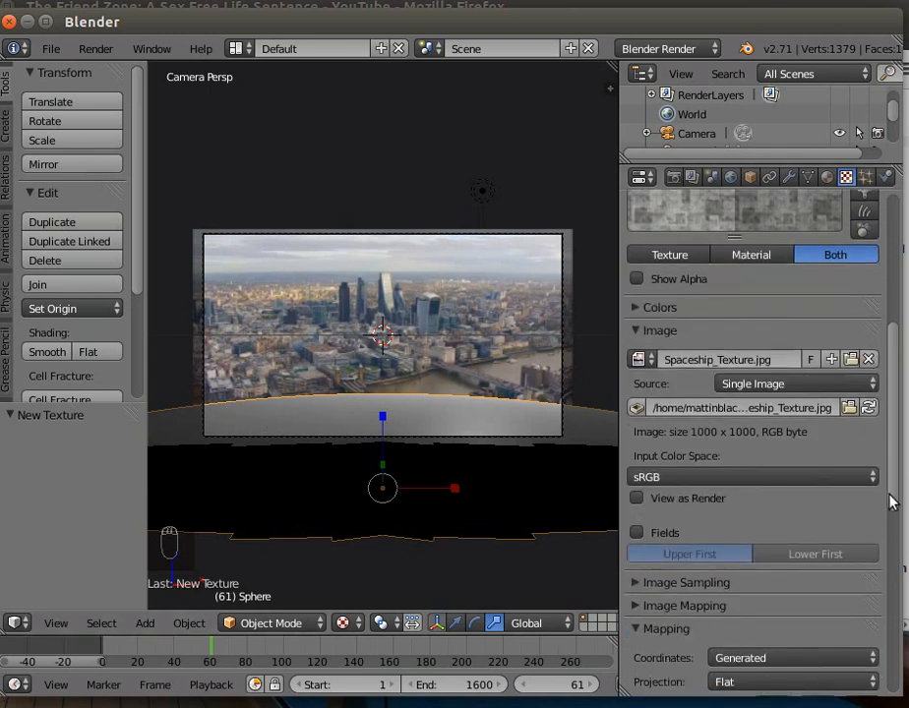
pyautogui.moveTo(893, 504); pyautogui.dragTo(895, 610)
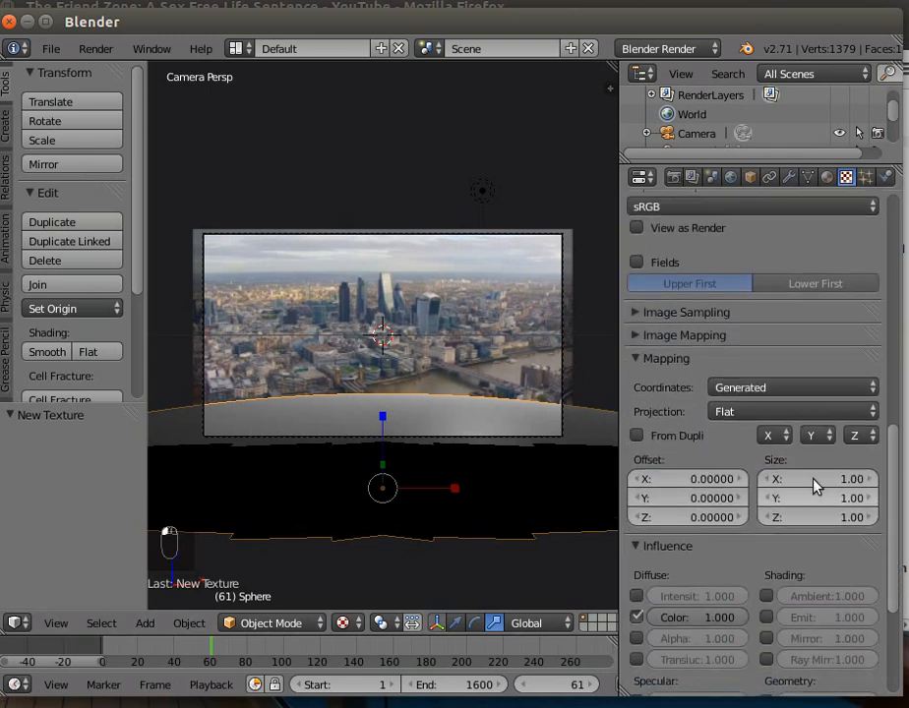
pyautogui.click(740, 412)
pyautogui.click(736, 370)
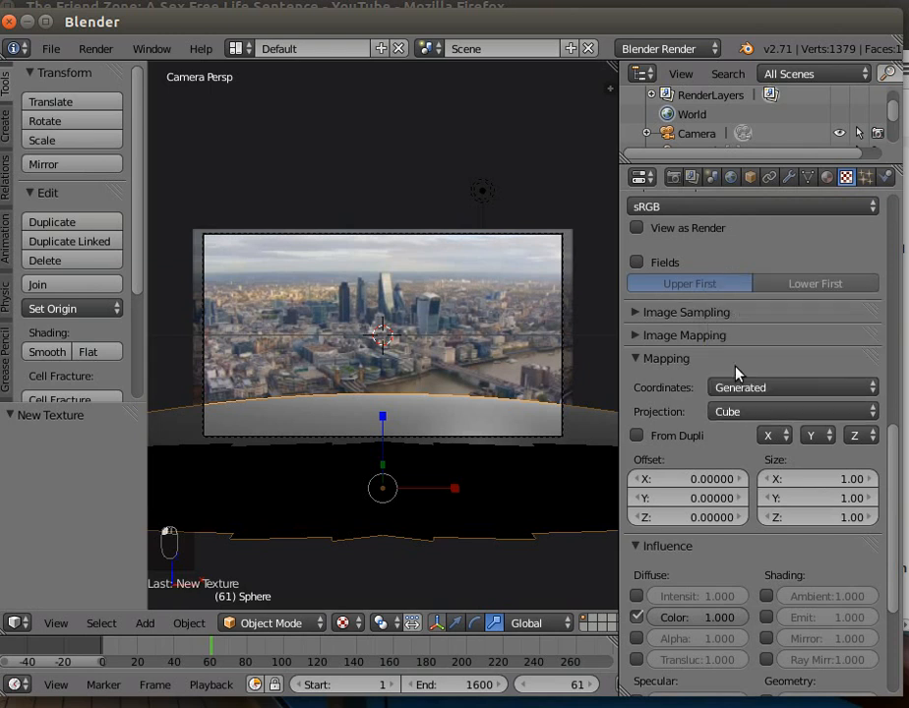
# Set the texture's diffuse Color influence to 0.474 and enable Normal influence at 0.691
pyautogui.moveTo(895, 467); pyautogui.dragTo(903, 572)
pyautogui.moveTo(740, 410); pyautogui.dragTo(688, 410)
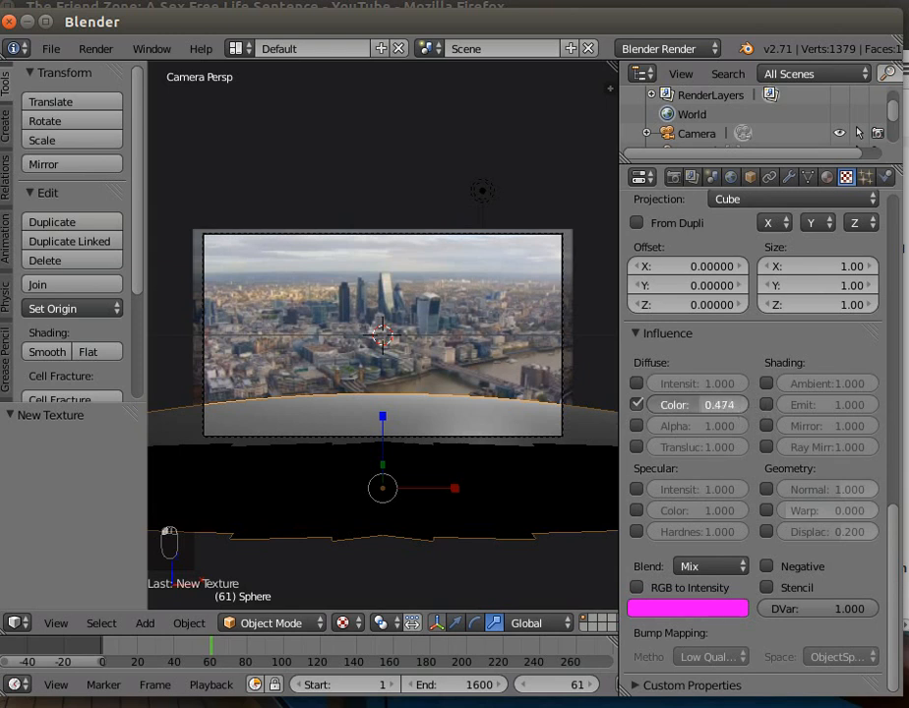
pyautogui.click(767, 489)
pyautogui.moveTo(844, 490)
pyautogui.mouseDown()
pyautogui.moveTo(766, 490)
pyautogui.moveTo(861, 490)
pyautogui.moveTo(840, 490)
pyautogui.mouseUp()
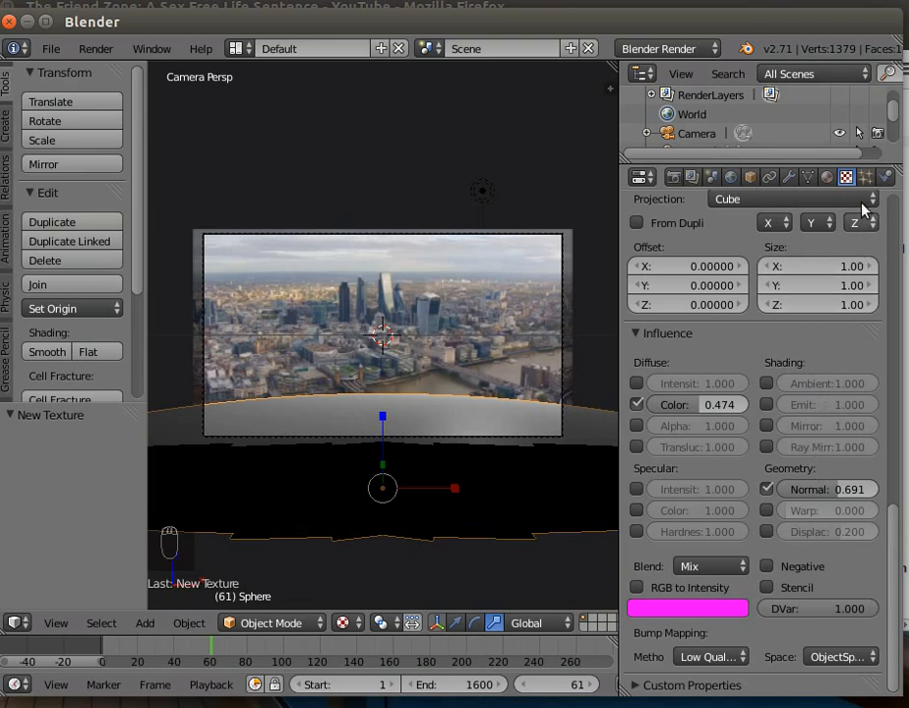
# Set the half sphere material's diffuse intensity to 0.561, specular intensity to 0.731 and hardness to 111
pyautogui.click(826, 177)
pyautogui.moveTo(891, 320); pyautogui.dragTo(892, 420)
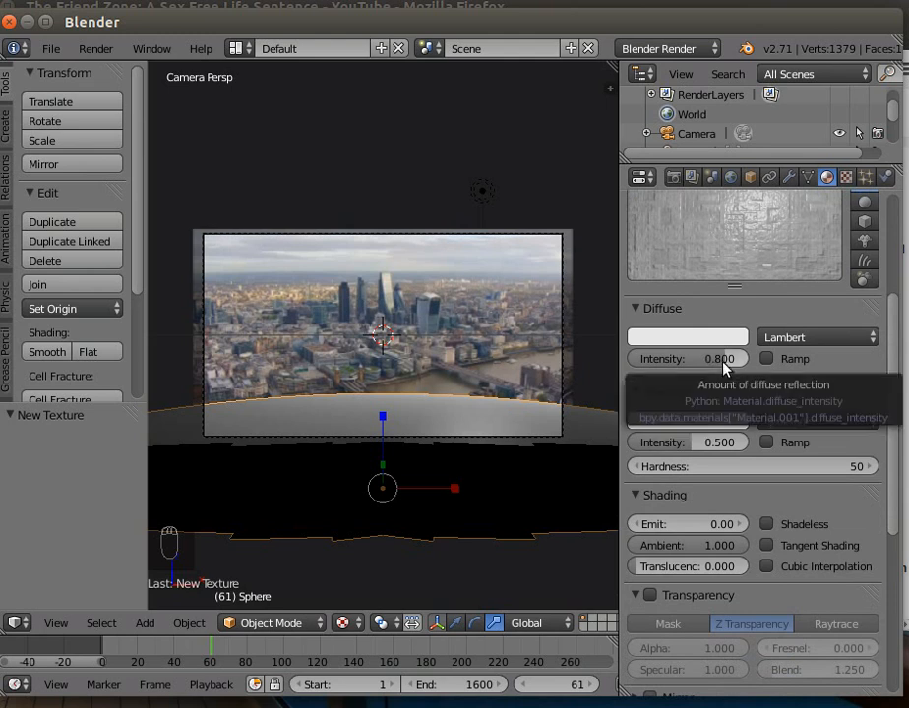
pyautogui.moveTo(725, 367); pyautogui.dragTo(669, 367)
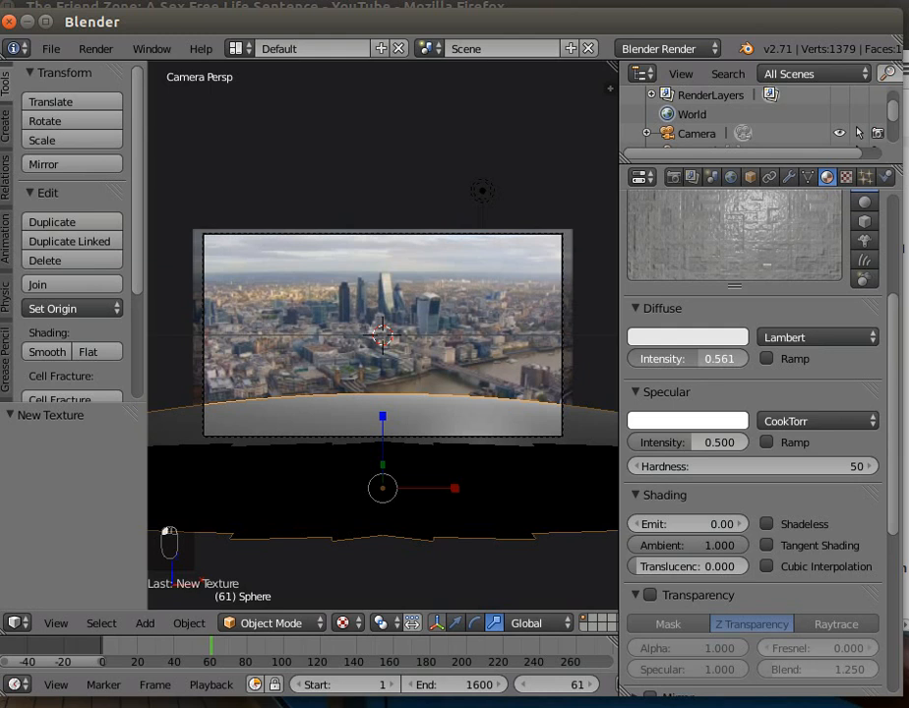
pyautogui.moveTo(686, 444); pyautogui.dragTo(798, 445)
pyautogui.moveTo(714, 464); pyautogui.dragTo(825, 464)
pyautogui.scroll(-3, 895, 502)
# Leave the material's transparency off and enable Mirror with reflectivity 0.829 and a pale blue mirror colour
pyautogui.click(651, 468)
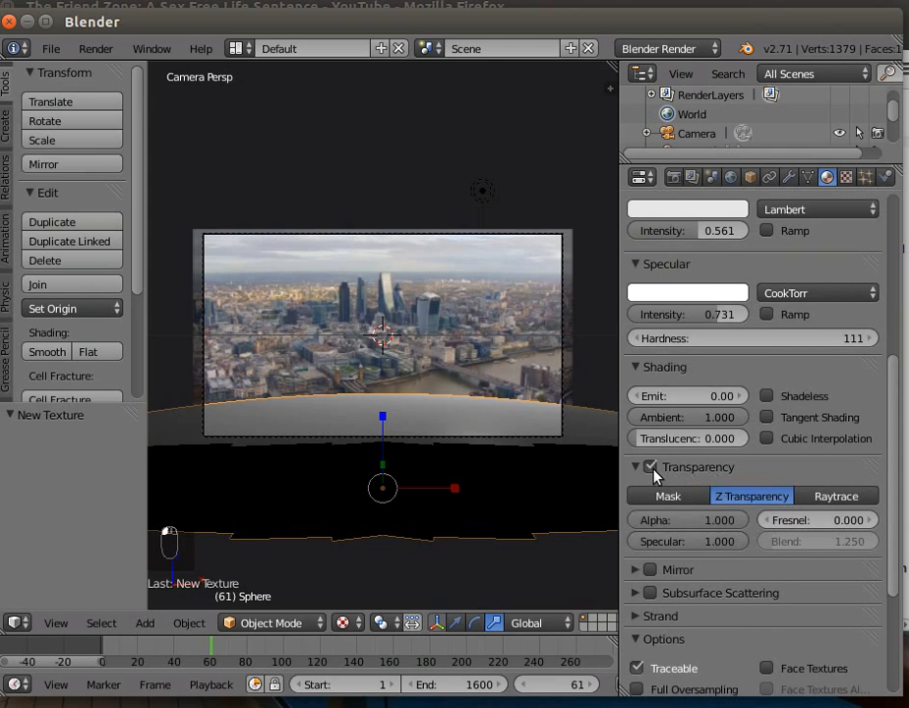
pyautogui.click(651, 469)
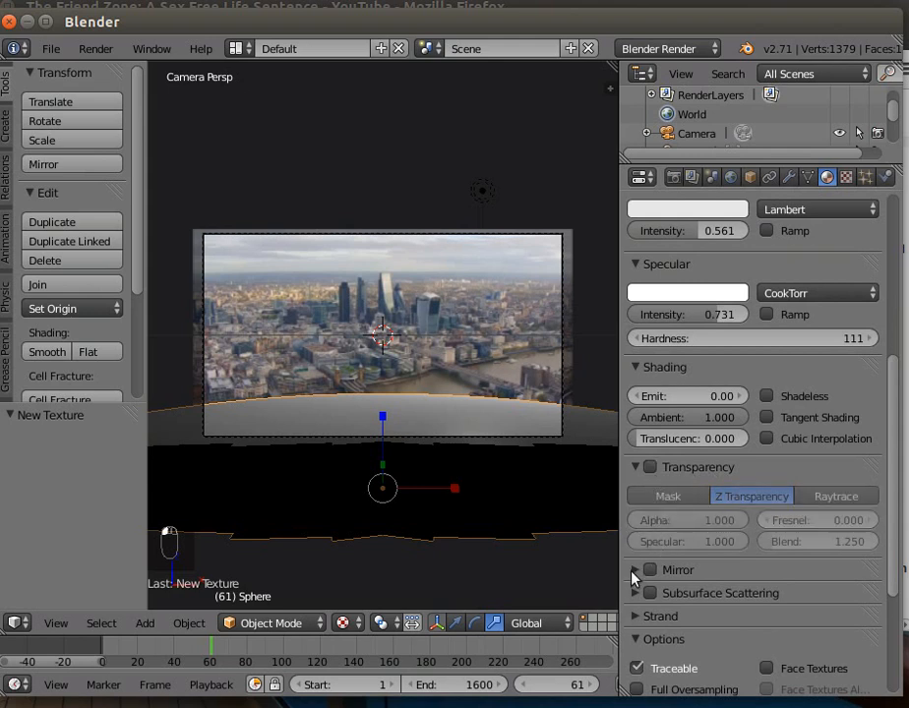
pyautogui.click(634, 570)
pyautogui.click(649, 571)
pyautogui.moveTo(641, 600); pyautogui.dragTo(741, 600)
pyautogui.click(699, 617)
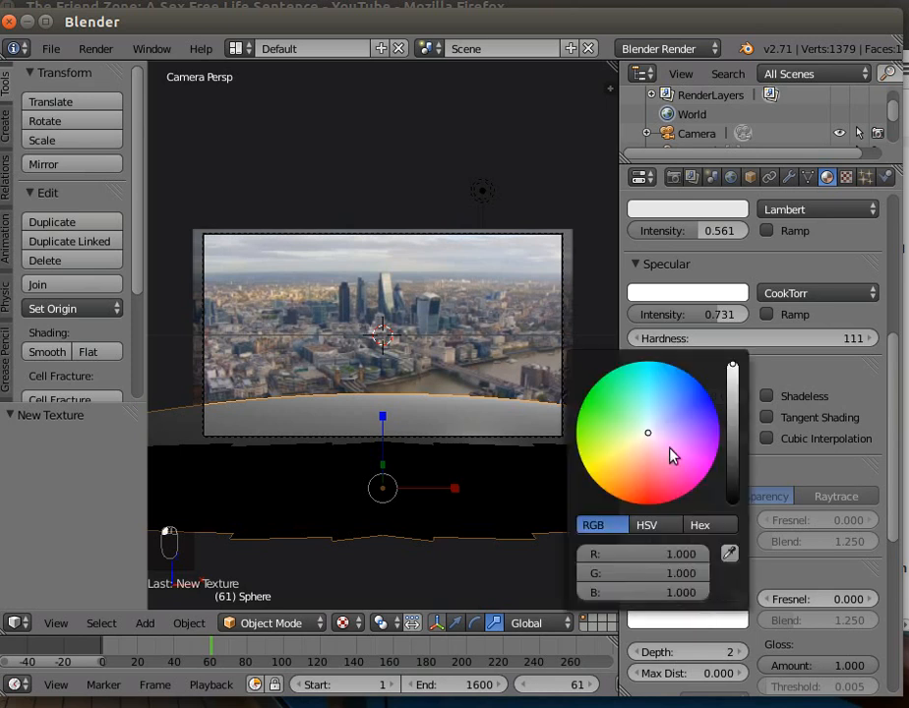
pyautogui.click(658, 428)
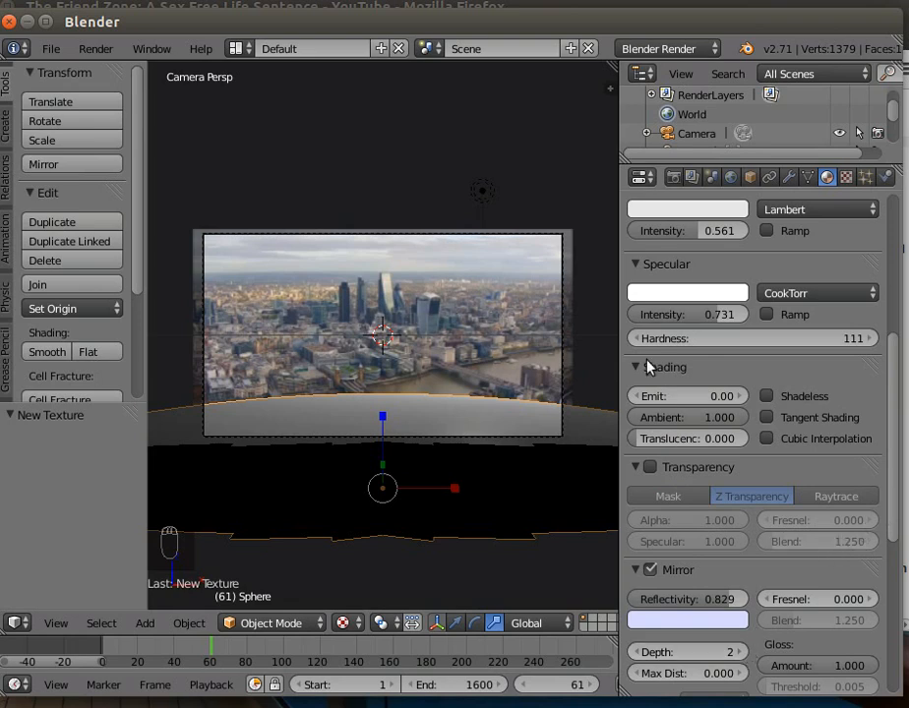
# Render frame 61 as a still image to check the textured foreground, and return to the 3D view
pyautogui.click(95, 49)
pyautogui.click(85, 71)
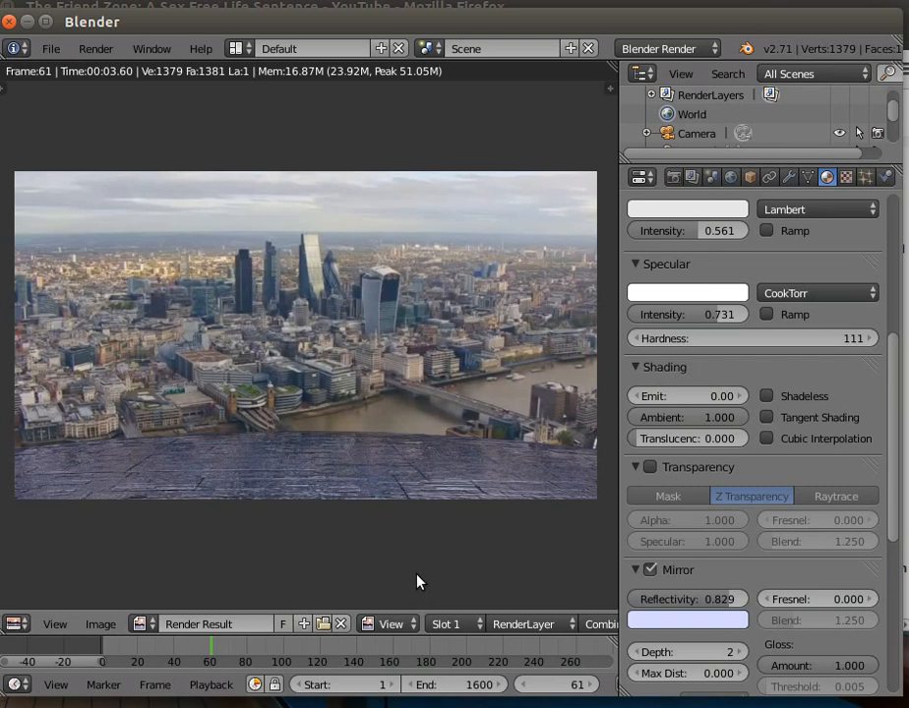
pyautogui.click(95, 51)
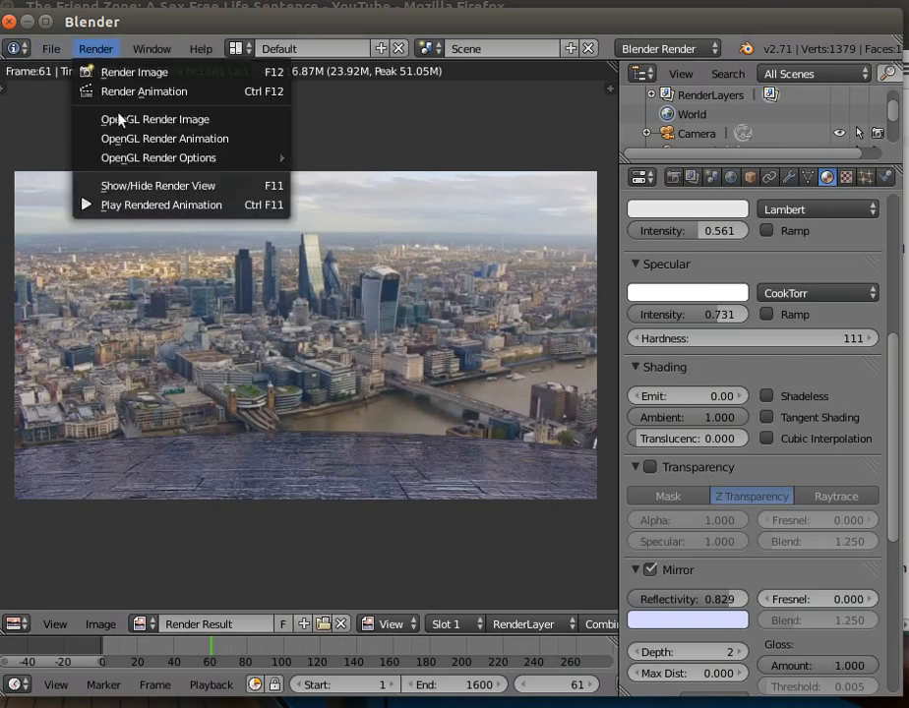
pyautogui.click(152, 187)
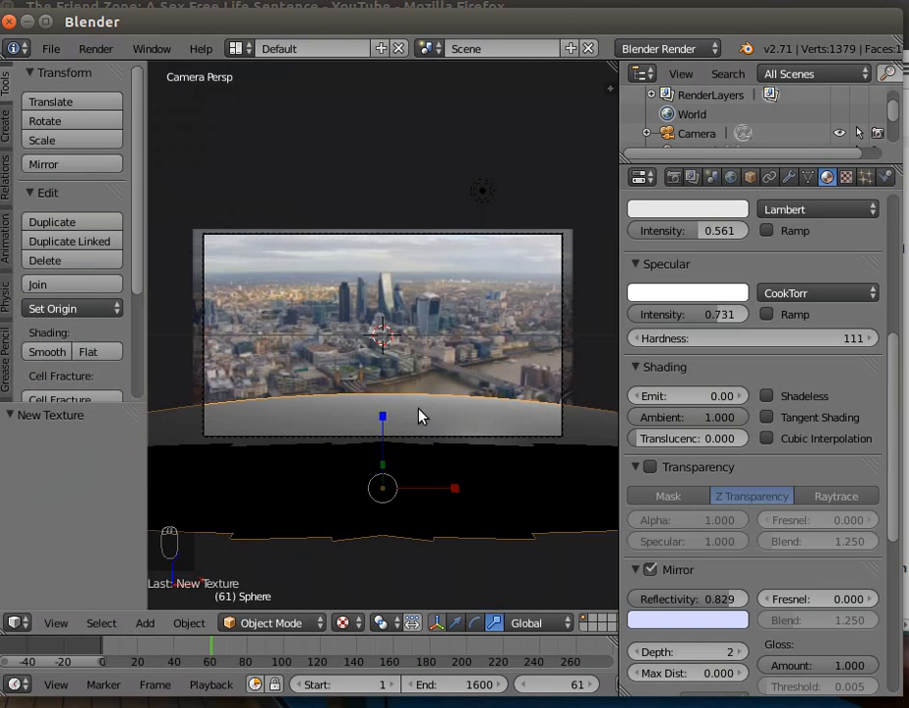
# Duplicate the half sphere in place and scale the copy by about 1.391
pyautogui.click(55, 222)
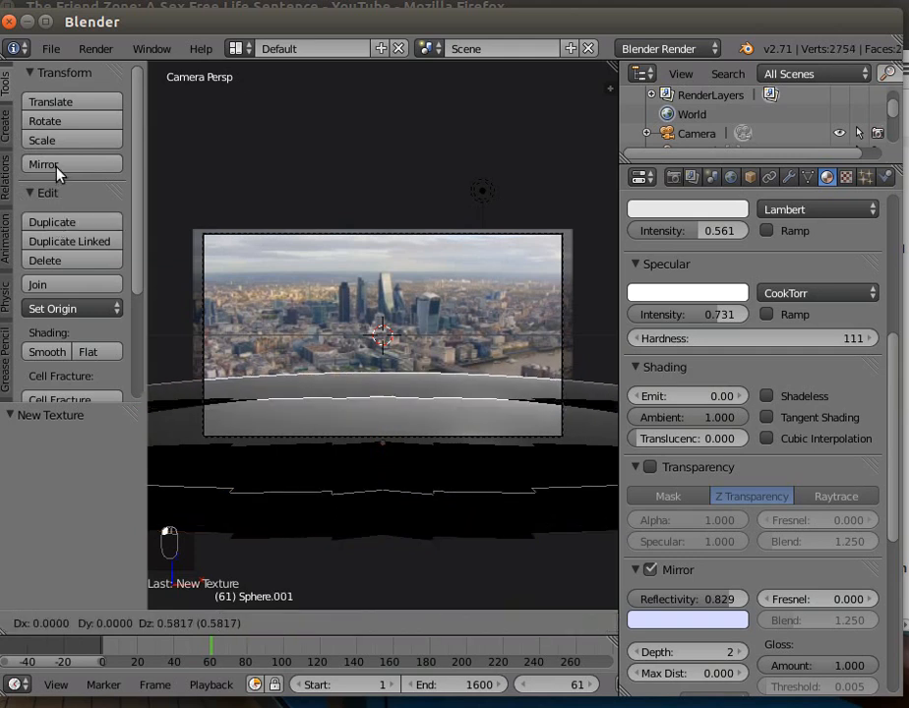
pyautogui.click(59, 198)
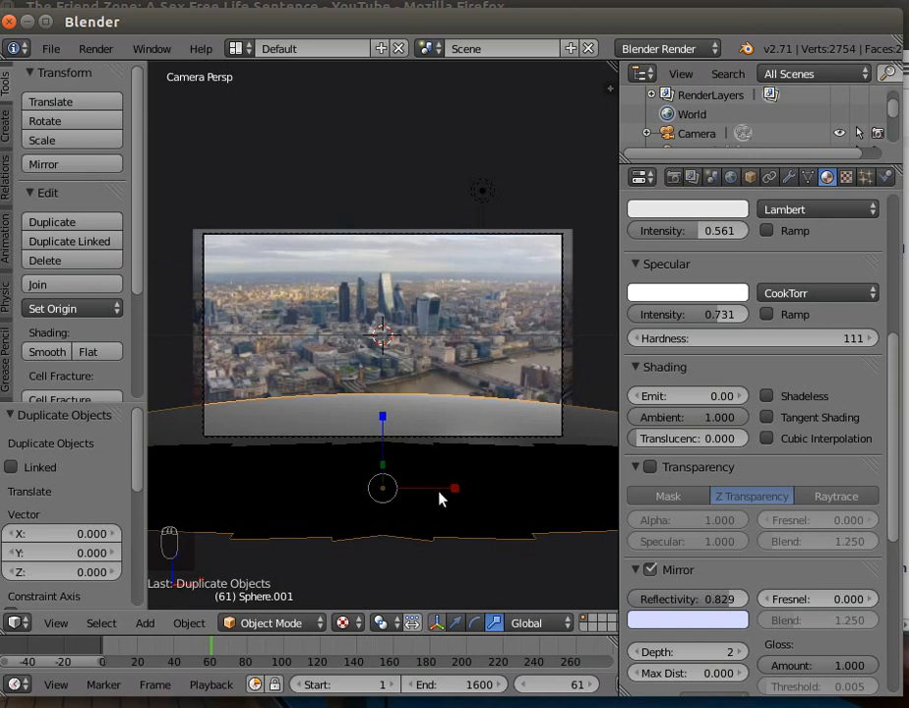
pyautogui.press('s')
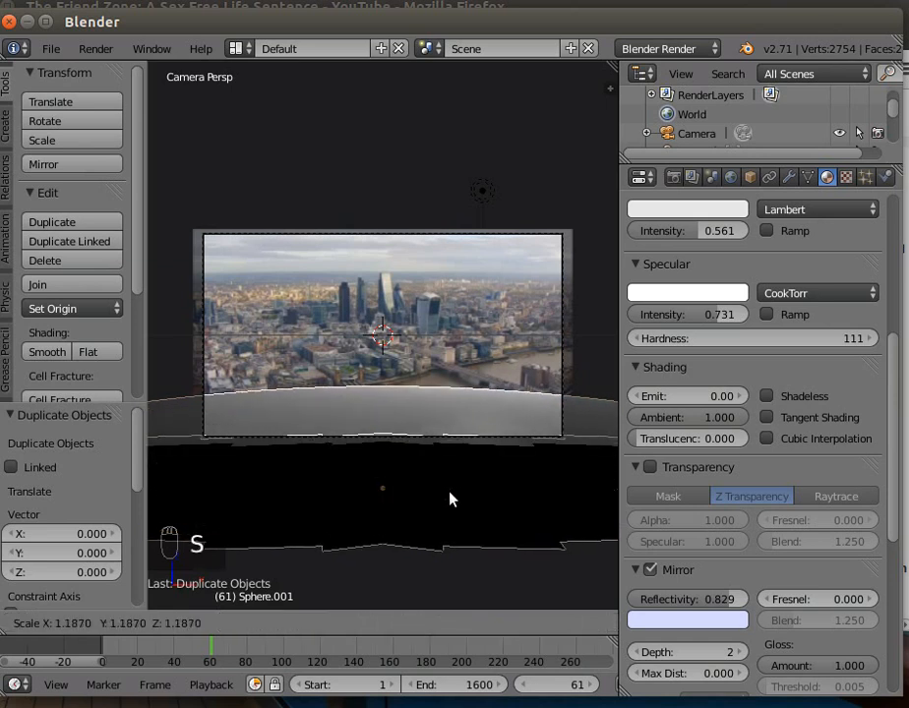
pyautogui.click(461, 495)
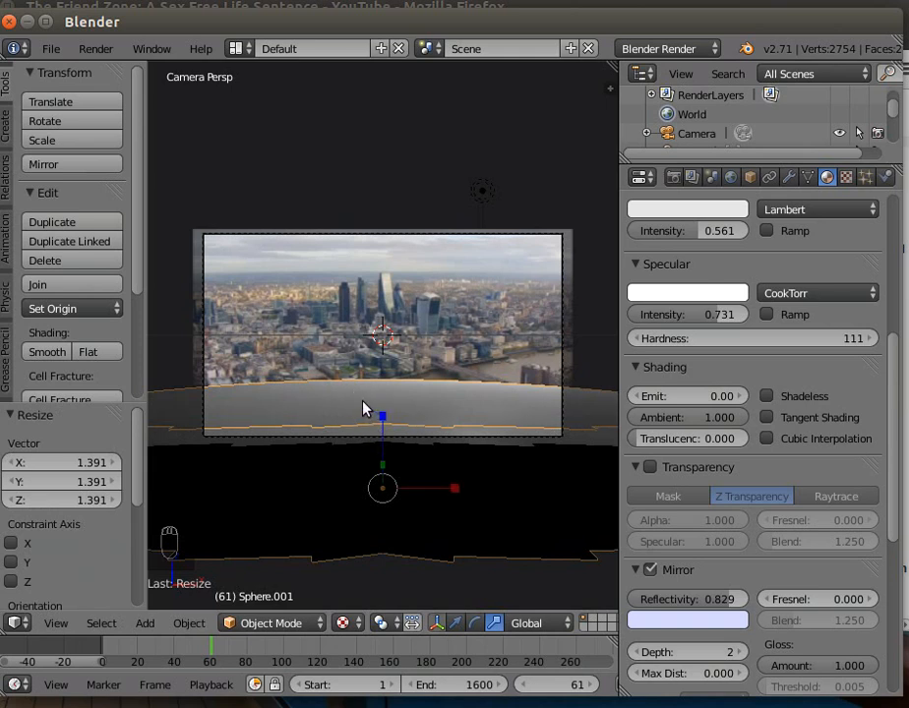
# Make the duplicated half sphere single-user for object, data, materials and textures, applied to selected objects only
pyautogui.click(197, 623)
pyautogui.moveTo(243, 280)
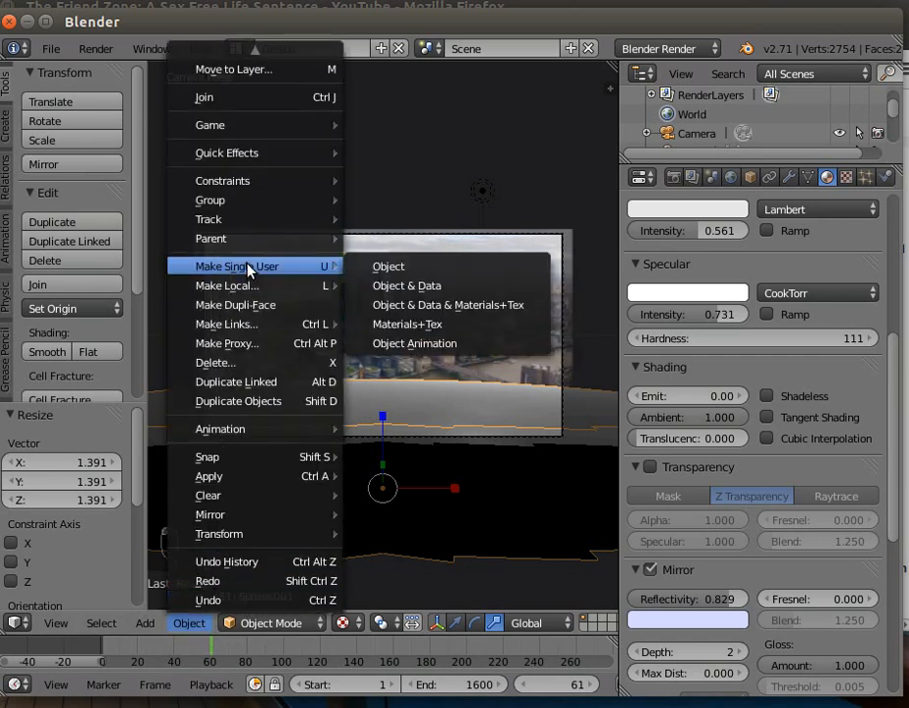
pyautogui.click(439, 307)
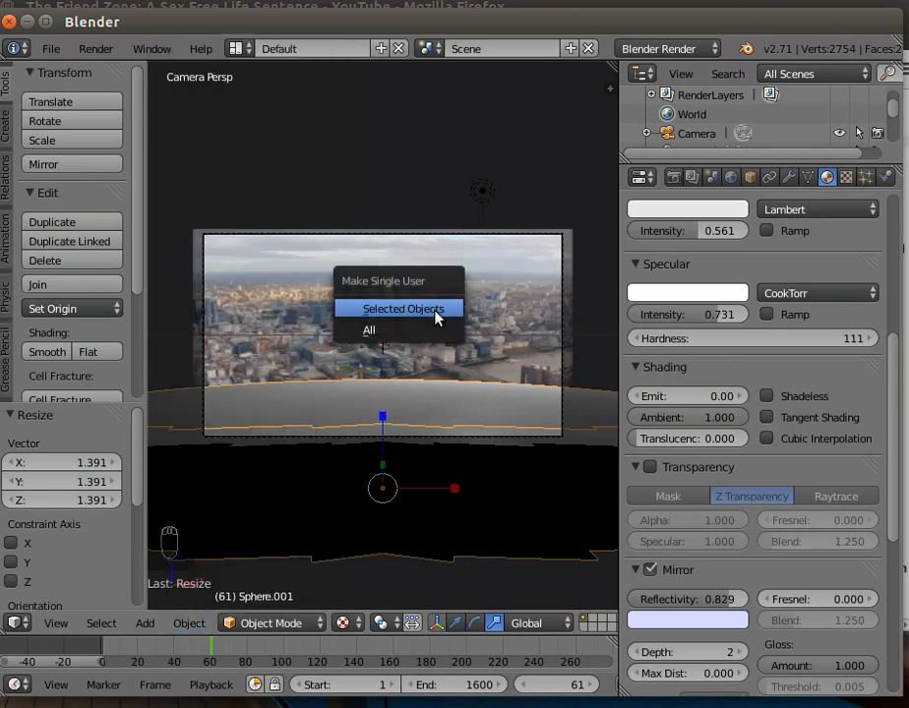
pyautogui.click(439, 313)
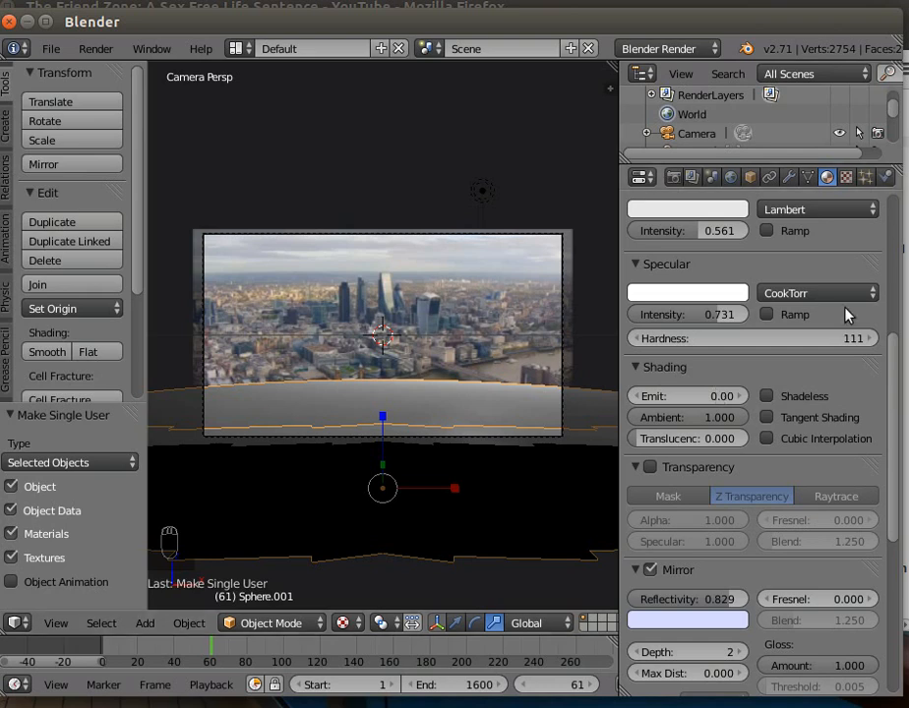
# Remove the copied half sphere's inherited material and give it a new one with a light blue diffuse colour
pyautogui.moveTo(897, 355); pyautogui.dragTo(886, 101)
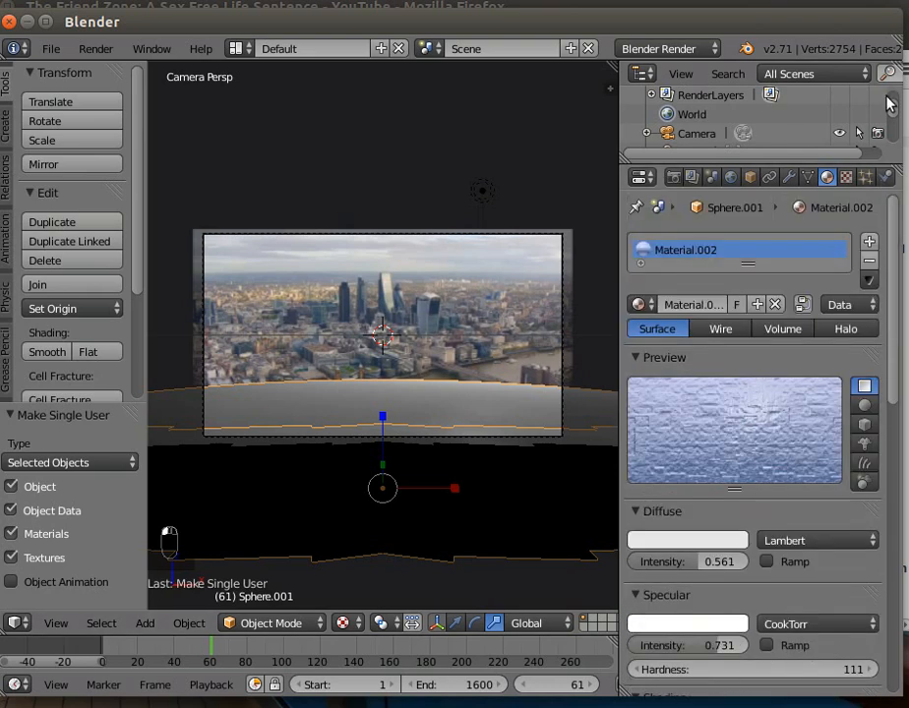
pyautogui.click(869, 260)
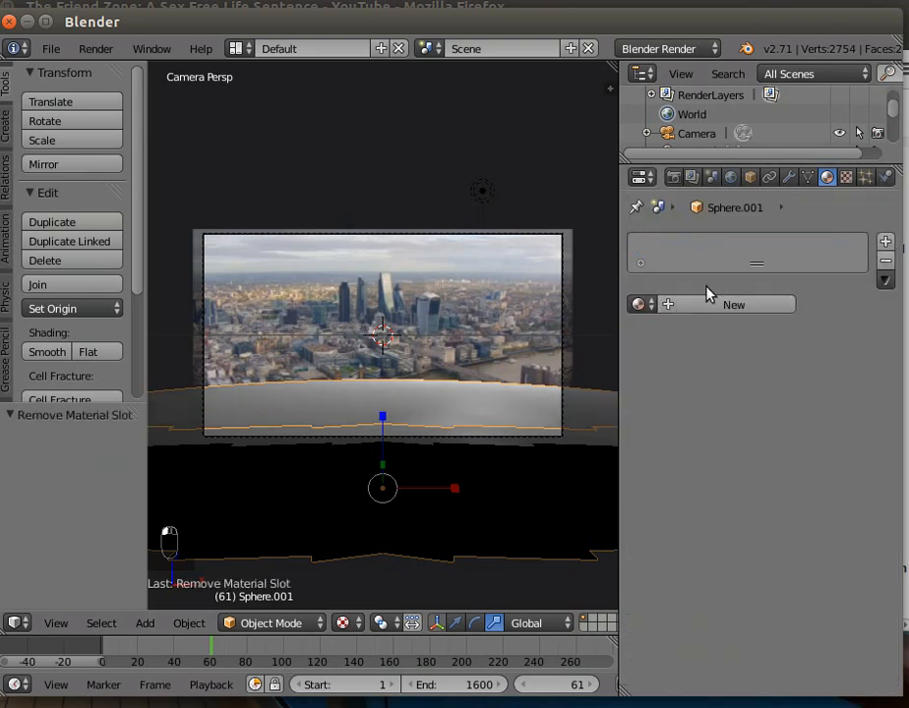
pyautogui.click(668, 308)
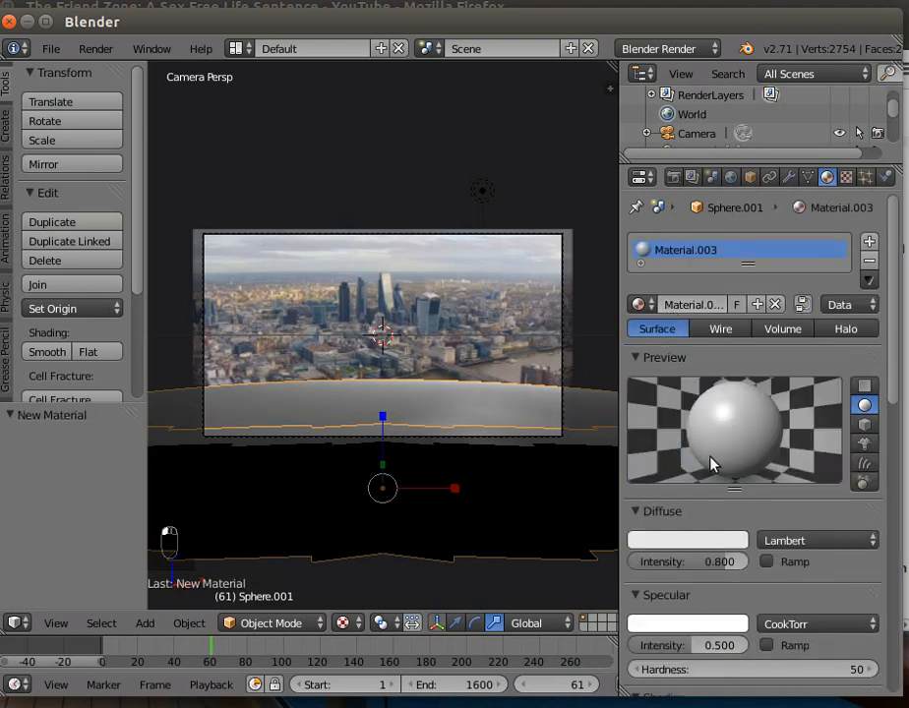
pyautogui.click(685, 542)
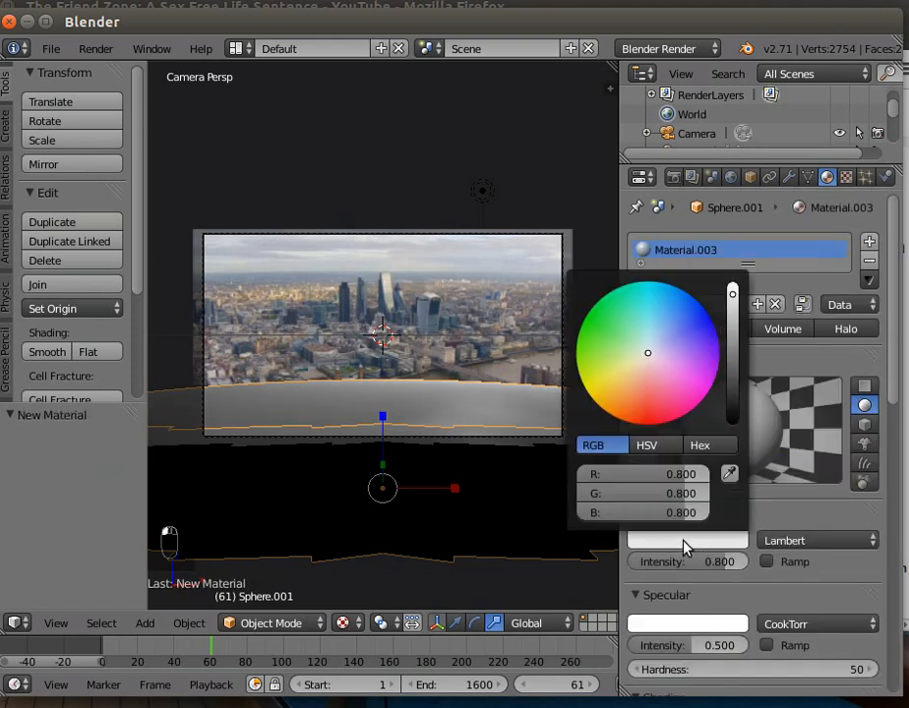
pyautogui.click(674, 310)
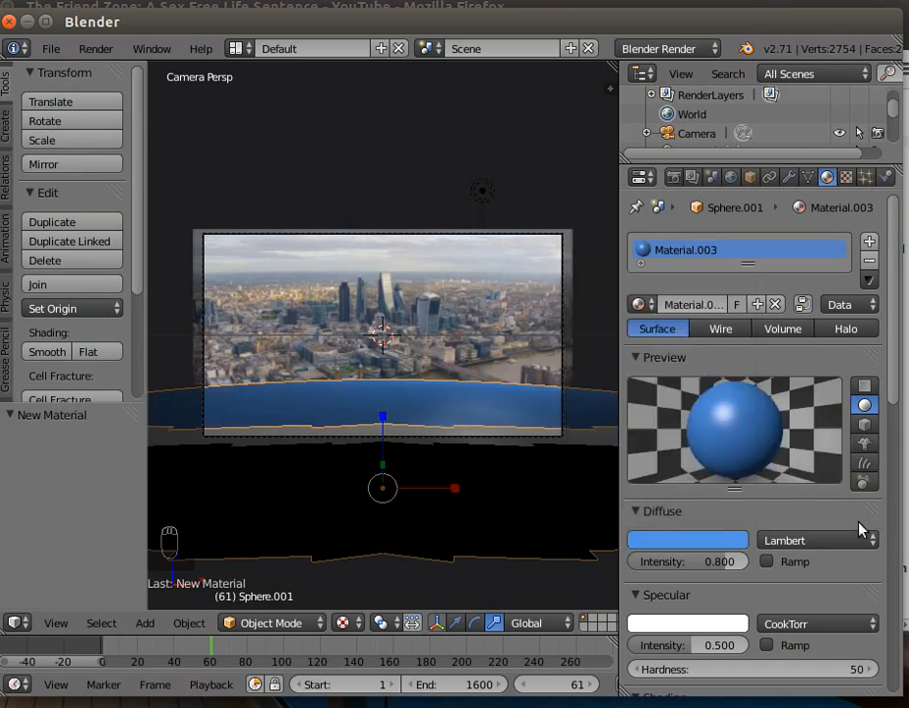
# Set the blue material's specular intensity to 0 and its emit value to 1
pyautogui.moveTo(682, 645); pyautogui.dragTo(640, 645)
pyautogui.moveTo(893, 387); pyautogui.dragTo(893, 511)
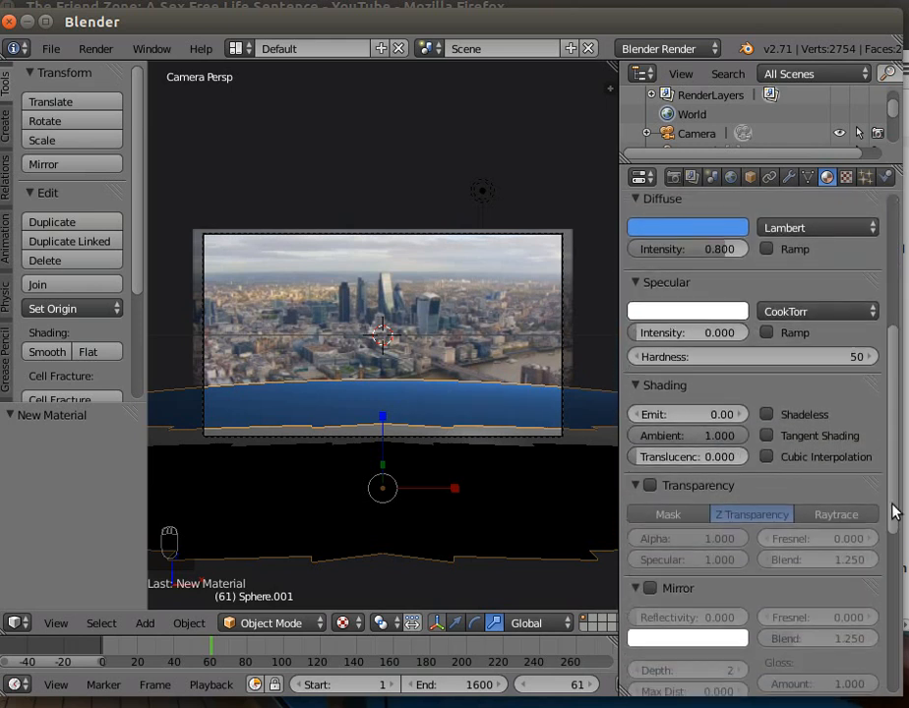
pyautogui.click(664, 417)
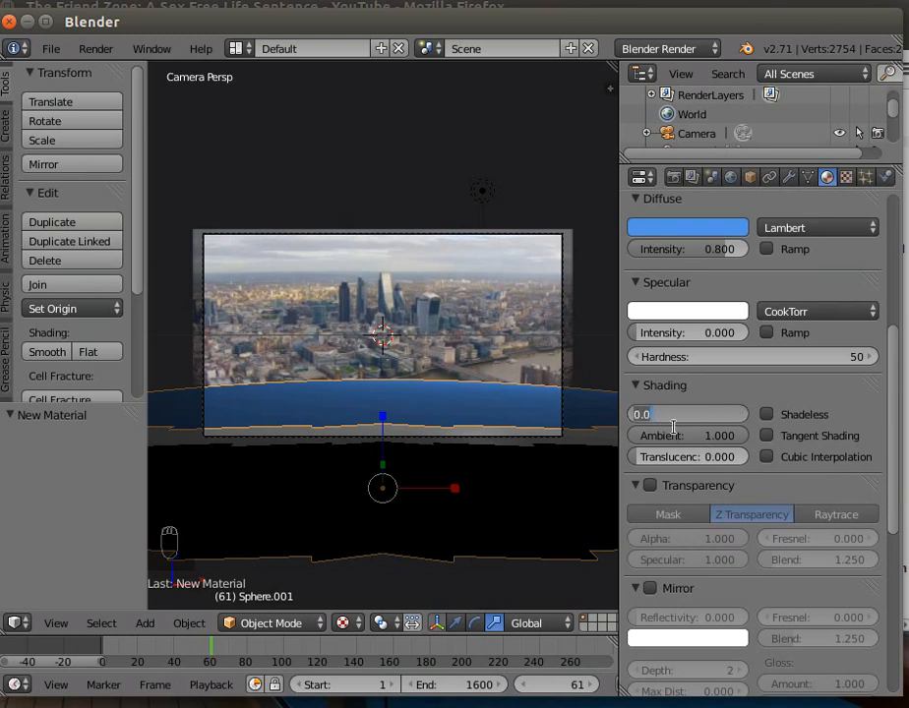
pyautogui.write('1')
pyautogui.press('Return')
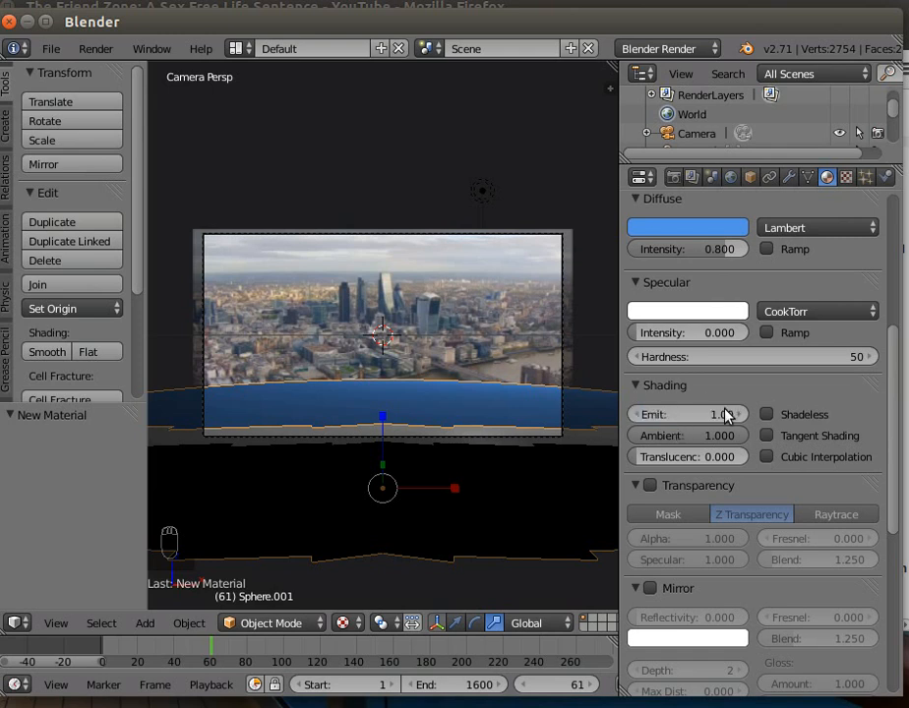
# Enable Z Transparency on the blue material with alpha 0.120 and transparency specular 0.179
pyautogui.scroll(-1, 753, 474)
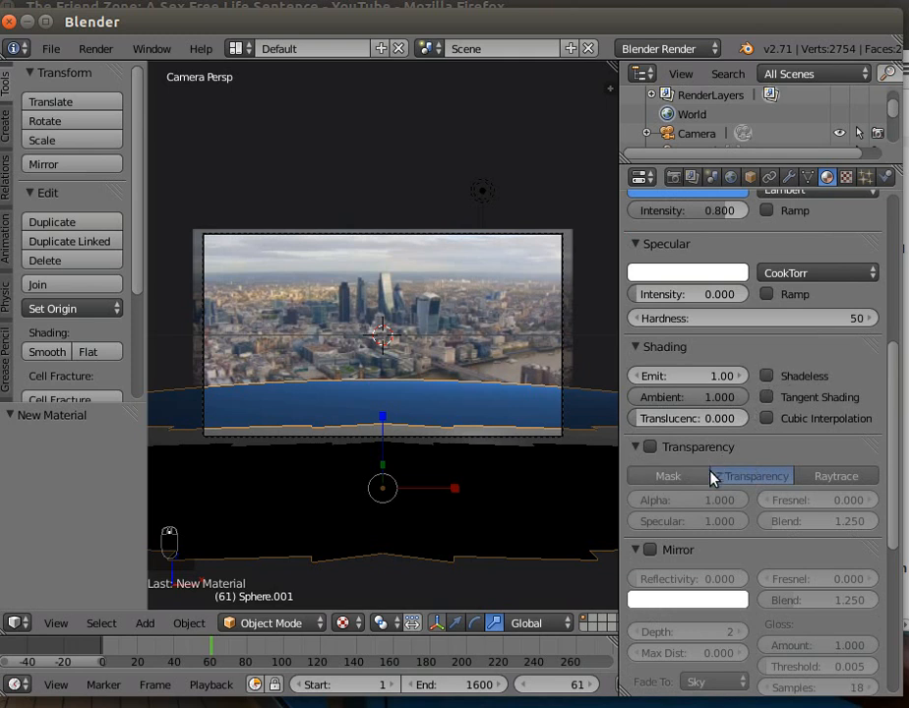
pyautogui.scroll(-1, 676, 531)
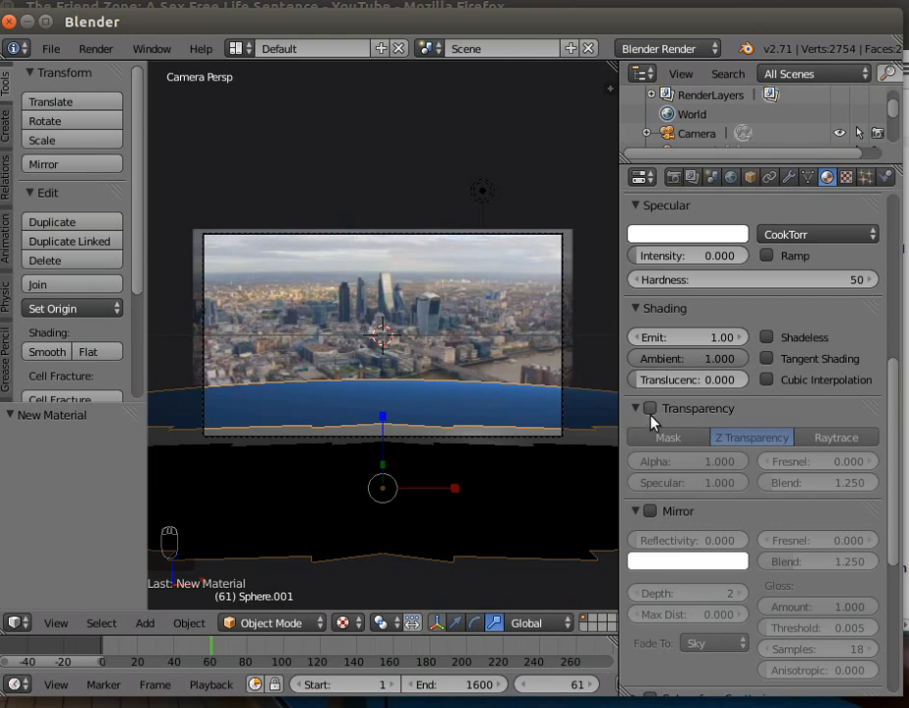
pyautogui.scroll(-3, 687, 501)
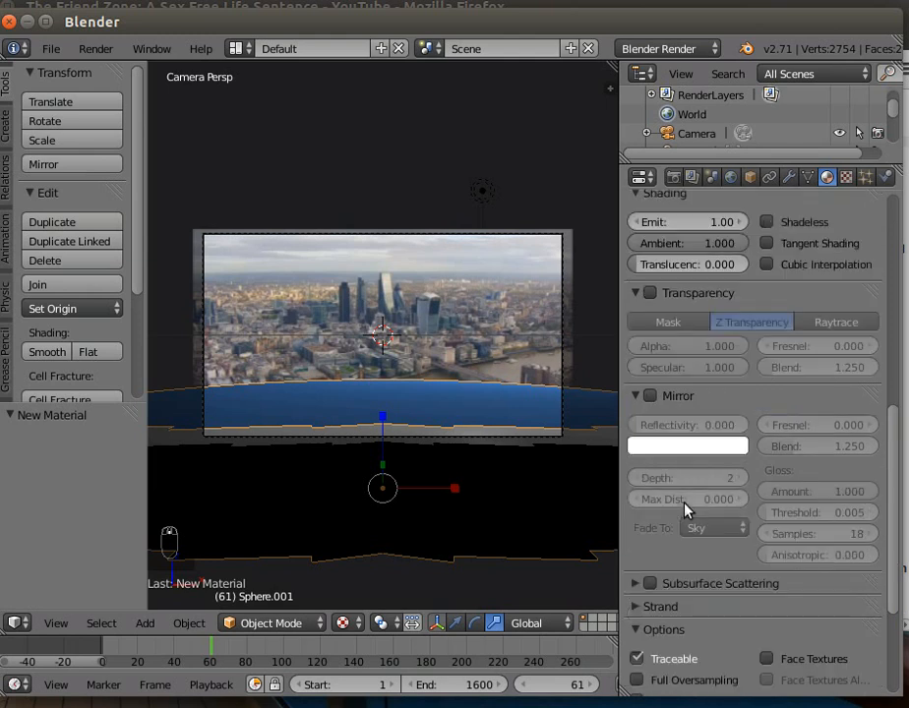
pyautogui.click(650, 292)
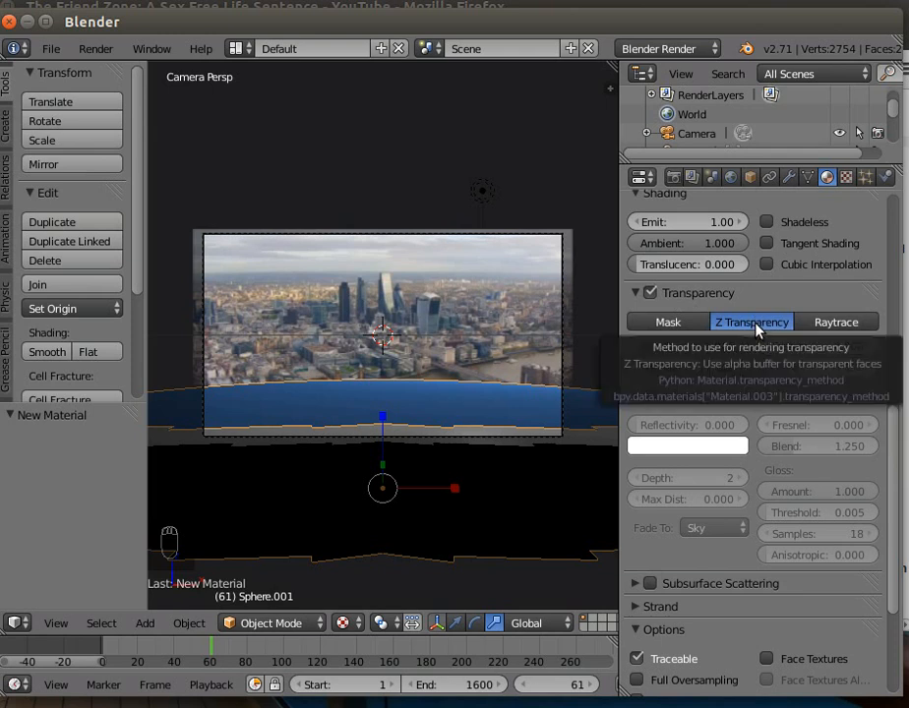
pyautogui.moveTo(708, 346); pyautogui.dragTo(613, 346)
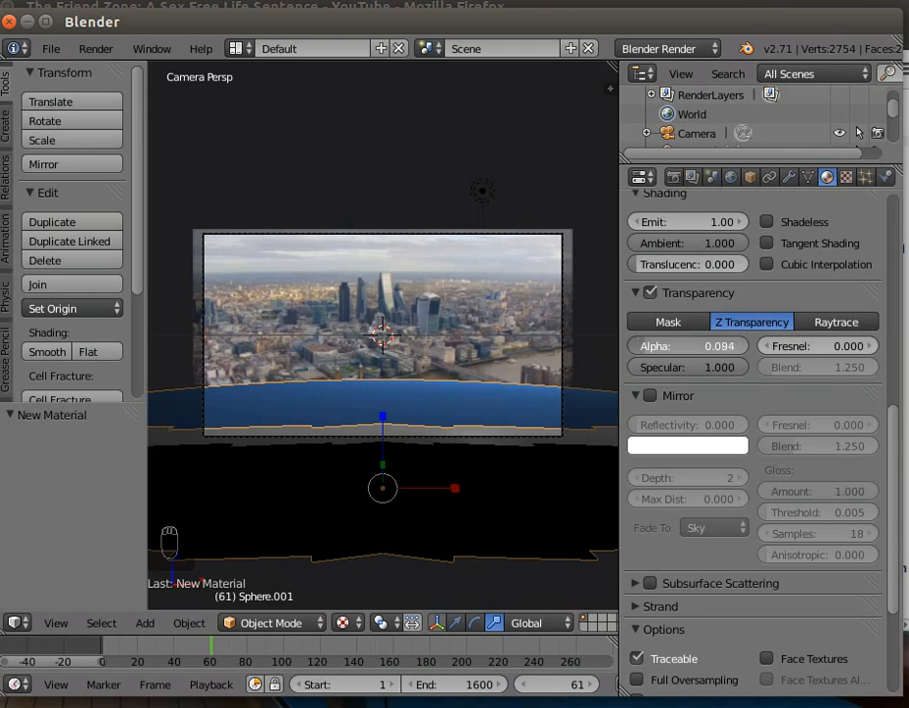
pyautogui.moveTo(614, 346); pyautogui.dragTo(617, 347)
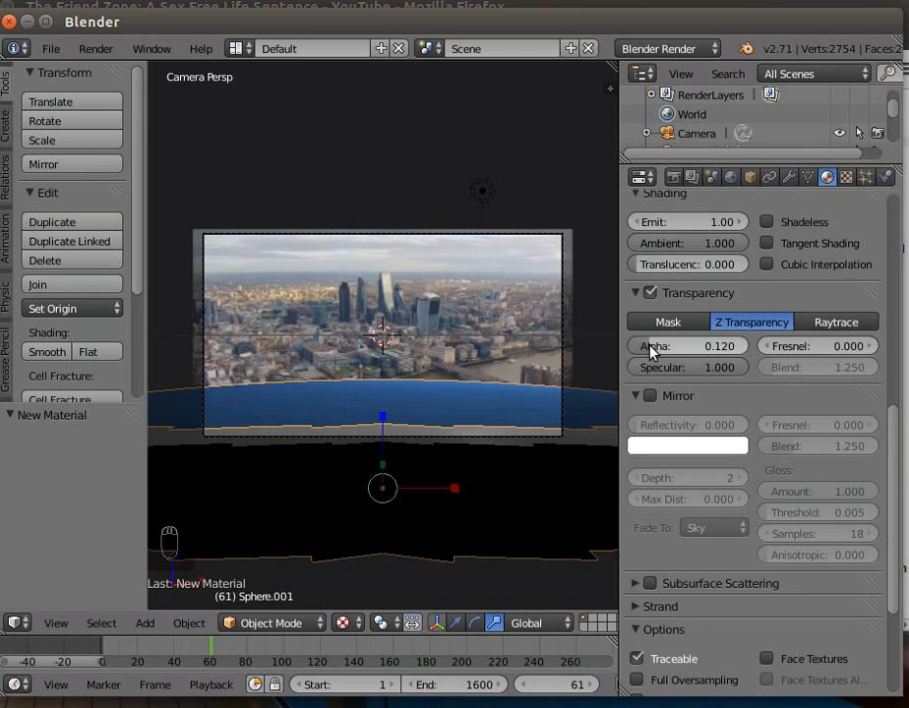
pyautogui.moveTo(672, 369); pyautogui.dragTo(592, 369)
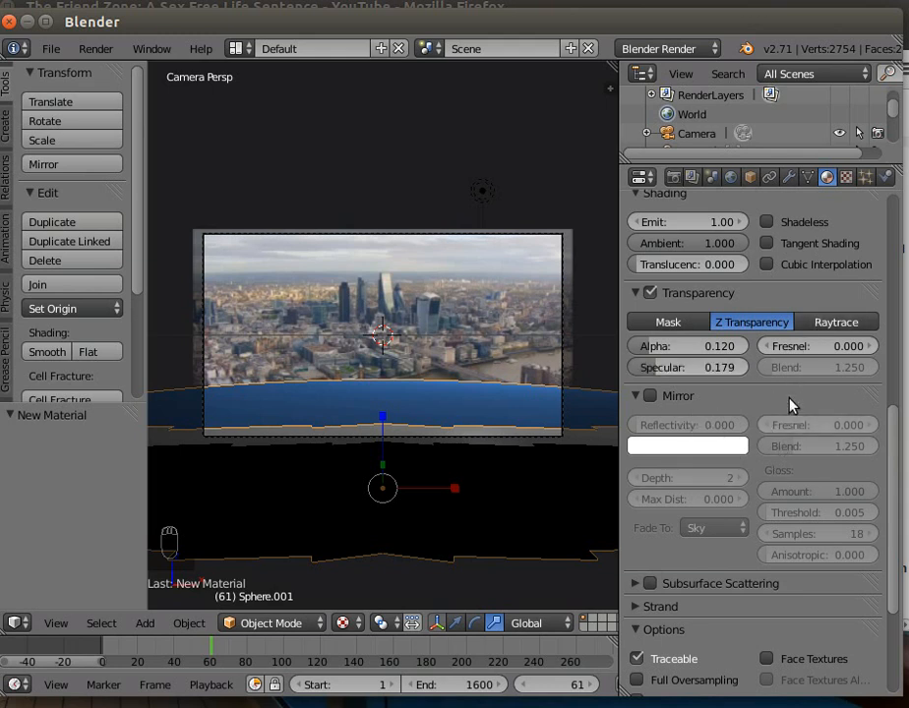
# Render frame 61 as a still image to check the transparent blue layer, and return to the 3D view
pyautogui.scroll(-4, 784, 480)
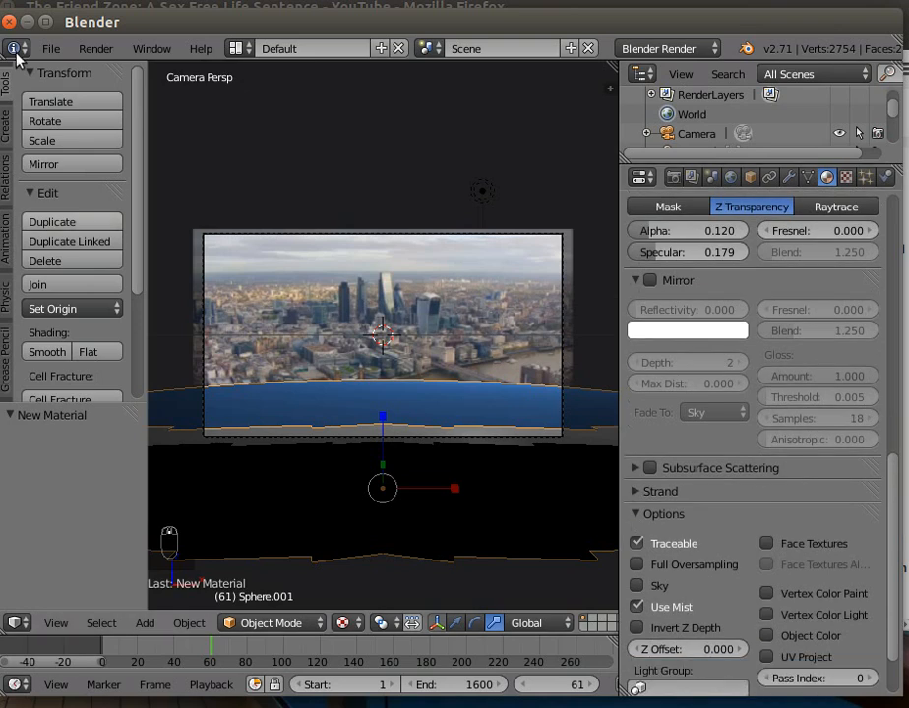
pyautogui.click(96, 48)
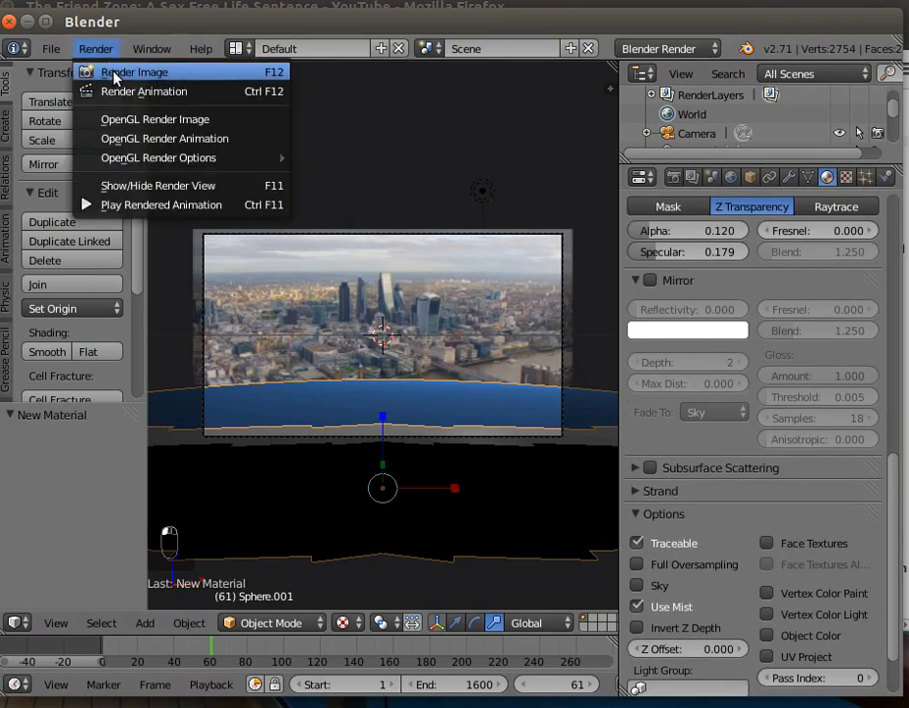
pyautogui.click(110, 71)
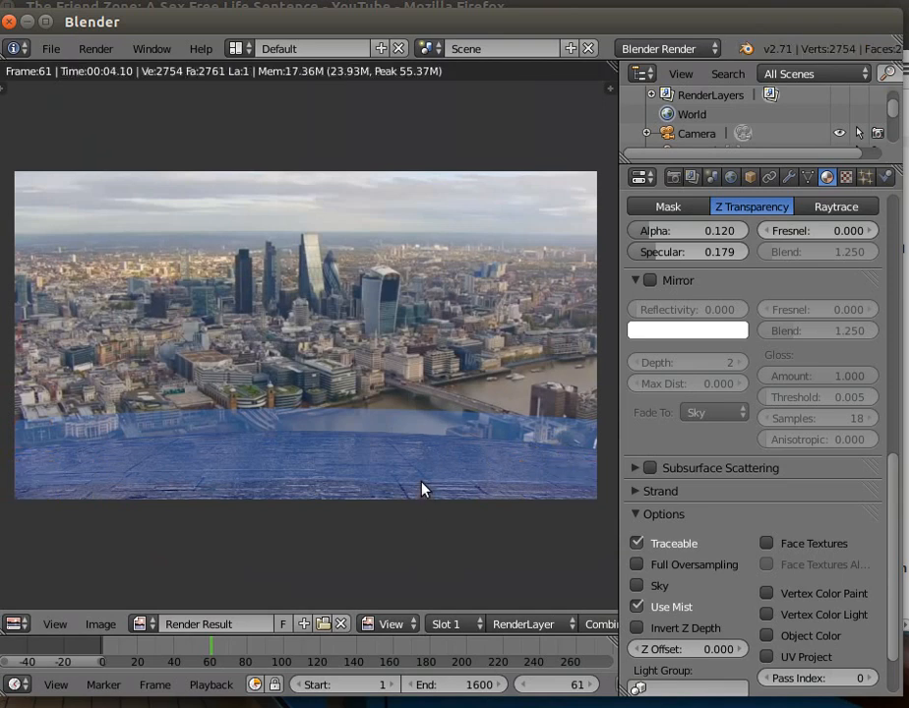
pyautogui.click(96, 49)
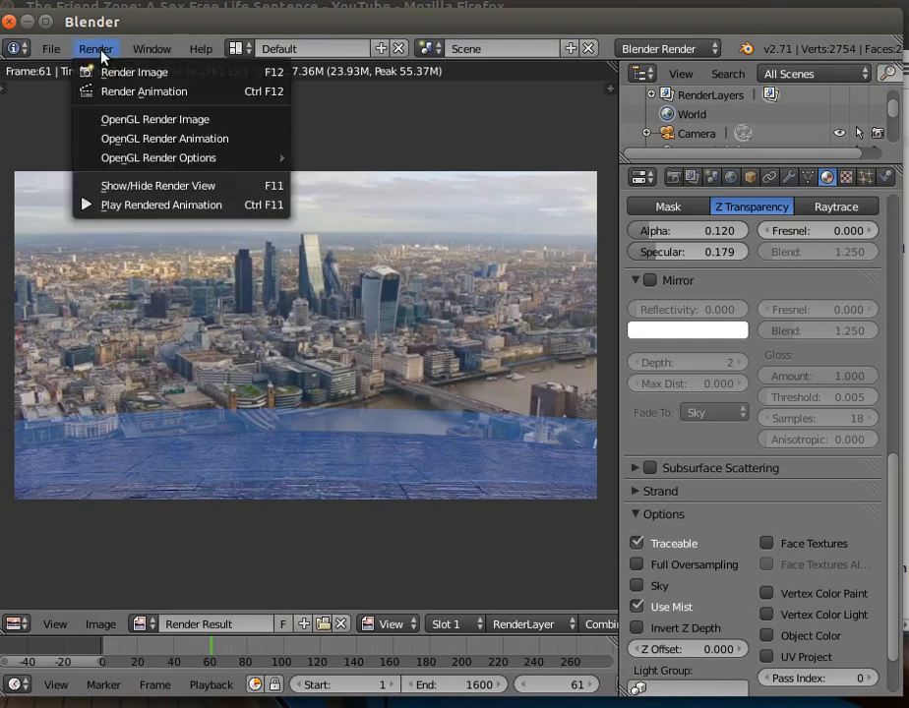
pyautogui.click(141, 191)
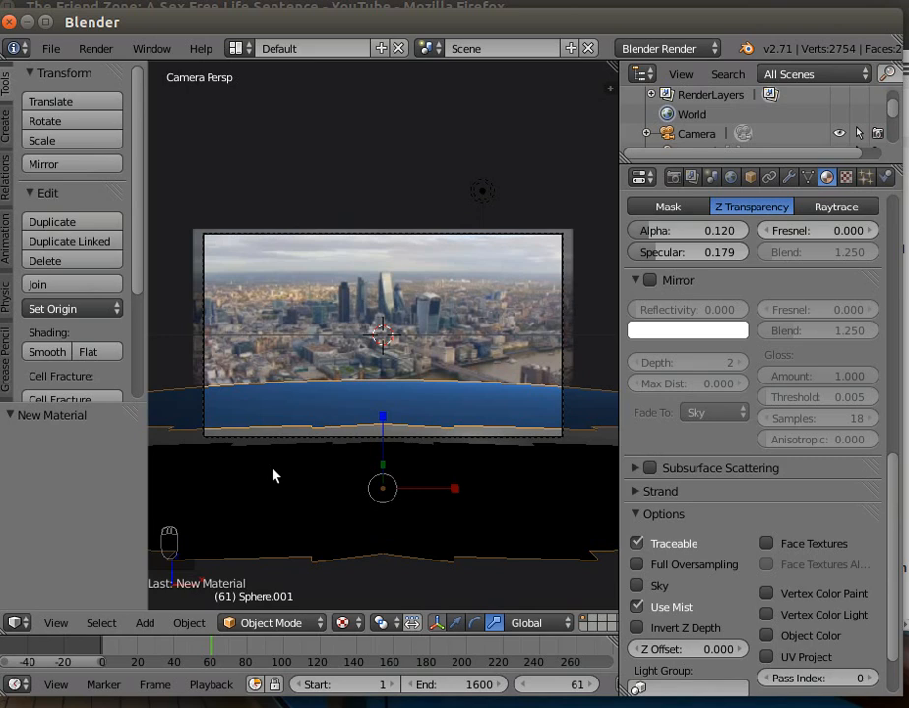
# Scale the blue half sphere by about 1.093 along the Y axis and move it about -3.044 along Y
pyautogui.moveTo(275, 476); pyautogui.dragTo(445, 498, button='middle')
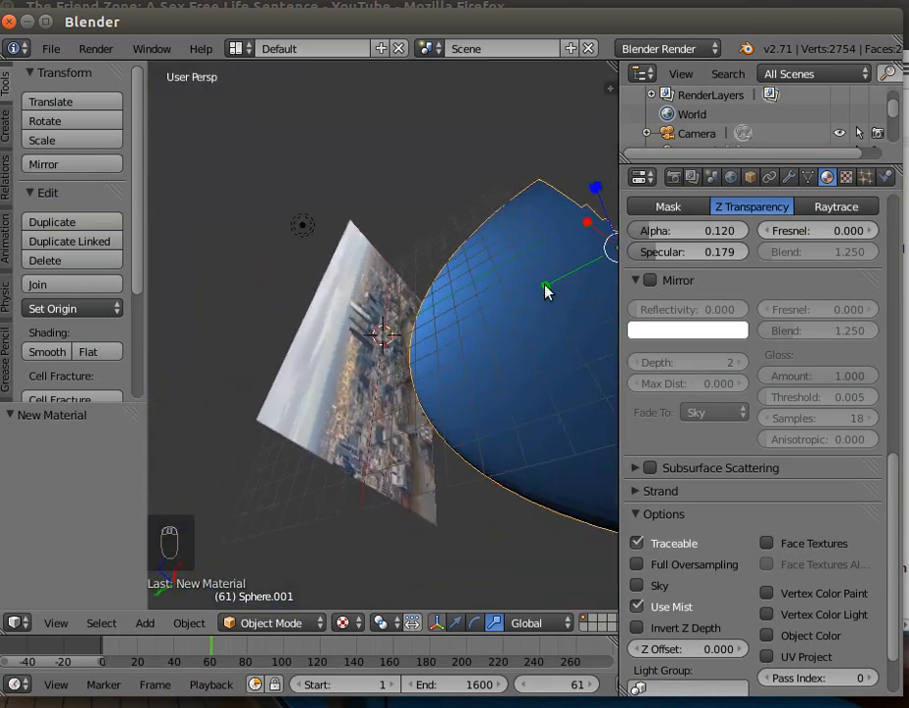
pyautogui.press('s')
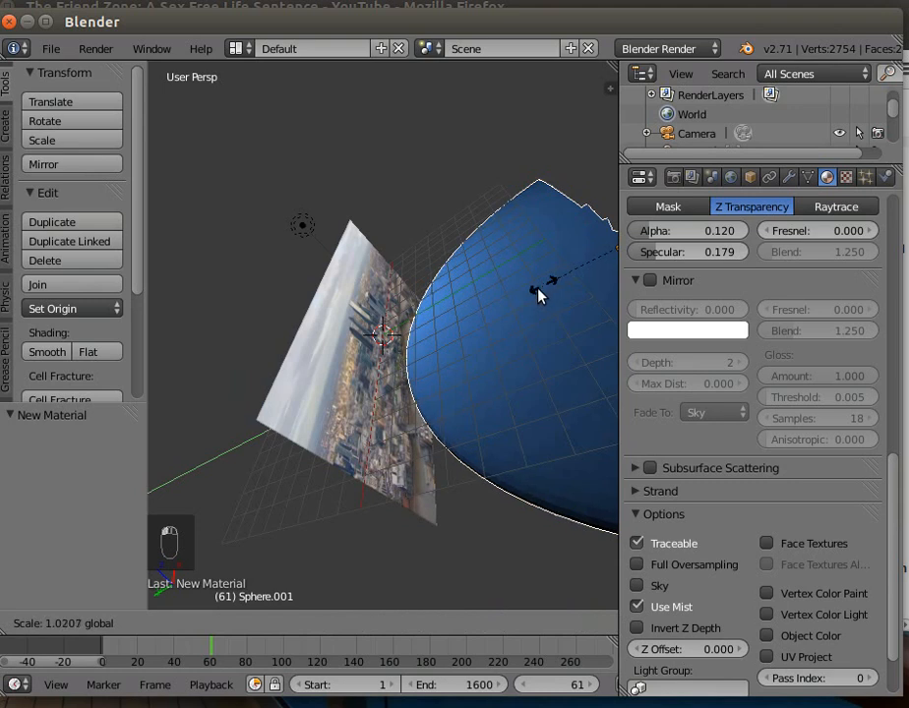
pyautogui.click(538, 295)
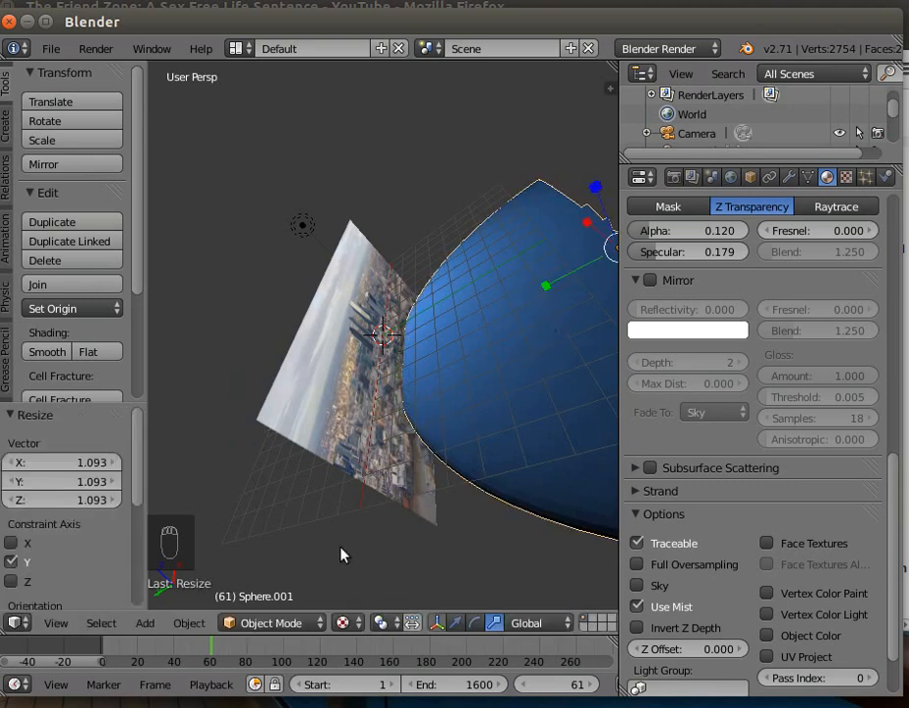
pyautogui.keyDown('shift'); pyautogui.click(456, 623); pyautogui.keyUp('shift')
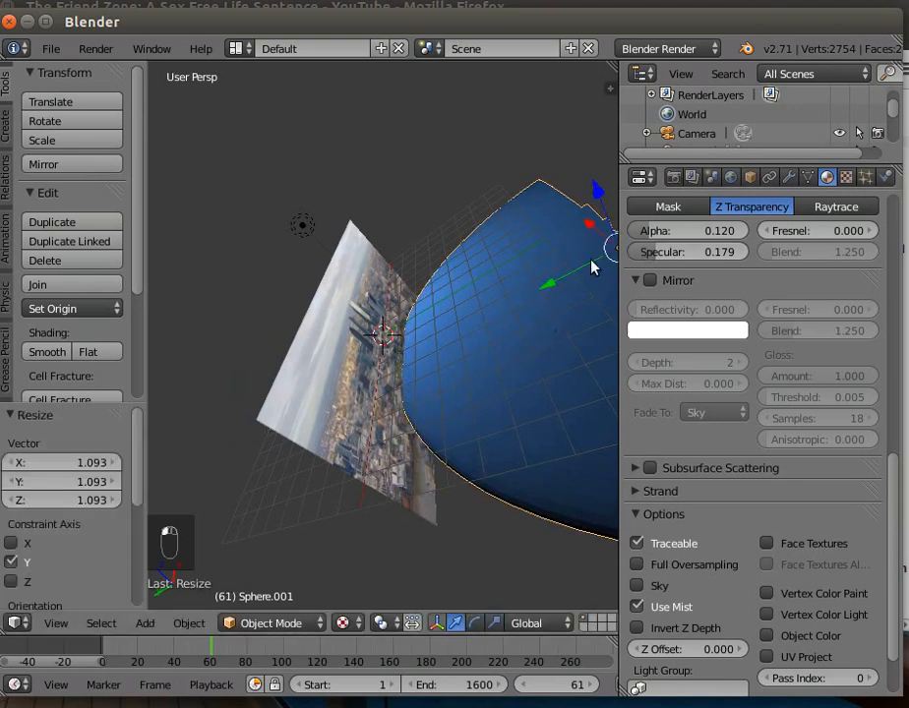
pyautogui.moveTo(550, 285); pyautogui.dragTo(209, 242)
pyautogui.click(59, 622)
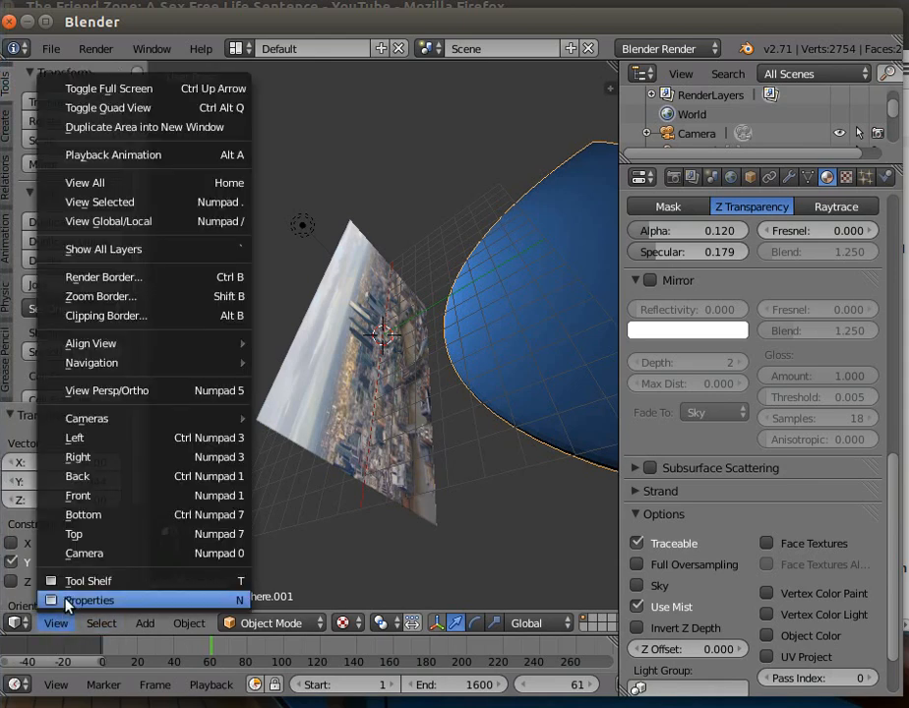
# Look through the camera, render frame 61 to check the blue half sphere's new placement, and return to the 3D view
pyautogui.click(107, 552)
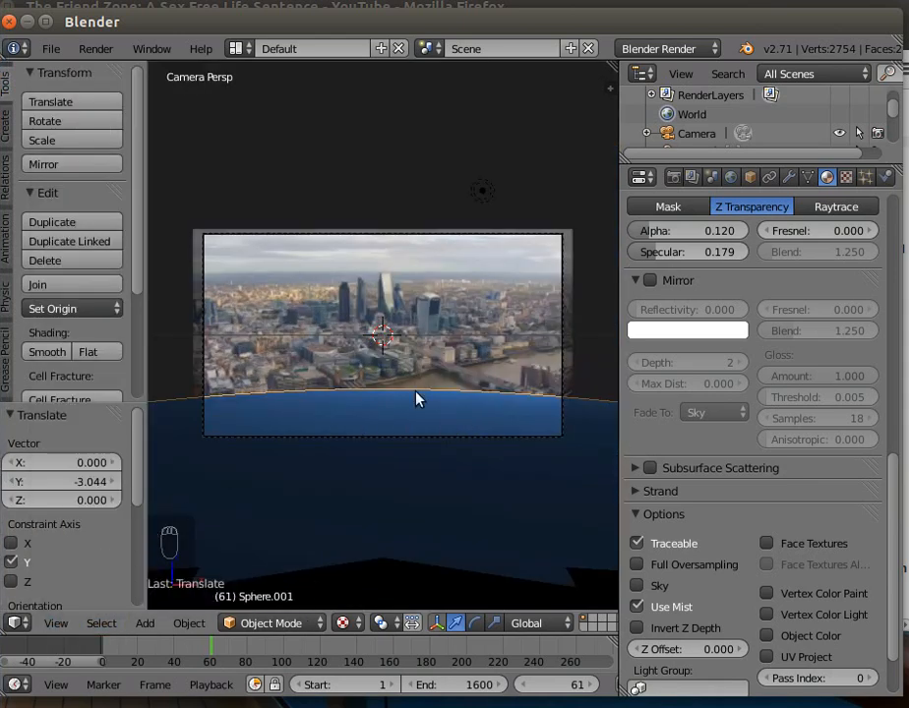
pyautogui.click(98, 50)
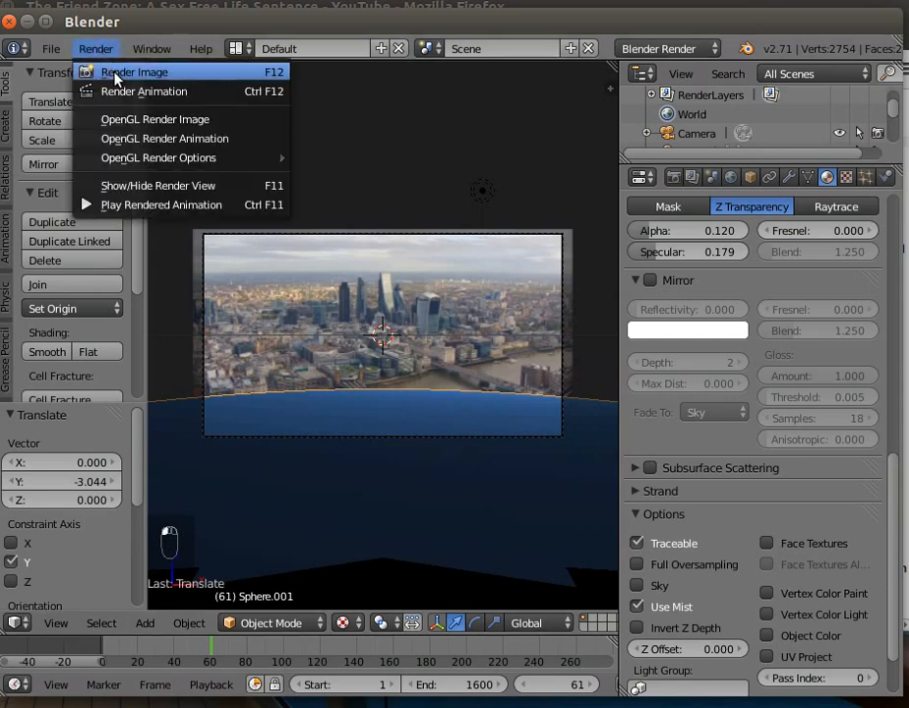
pyautogui.click(87, 72)
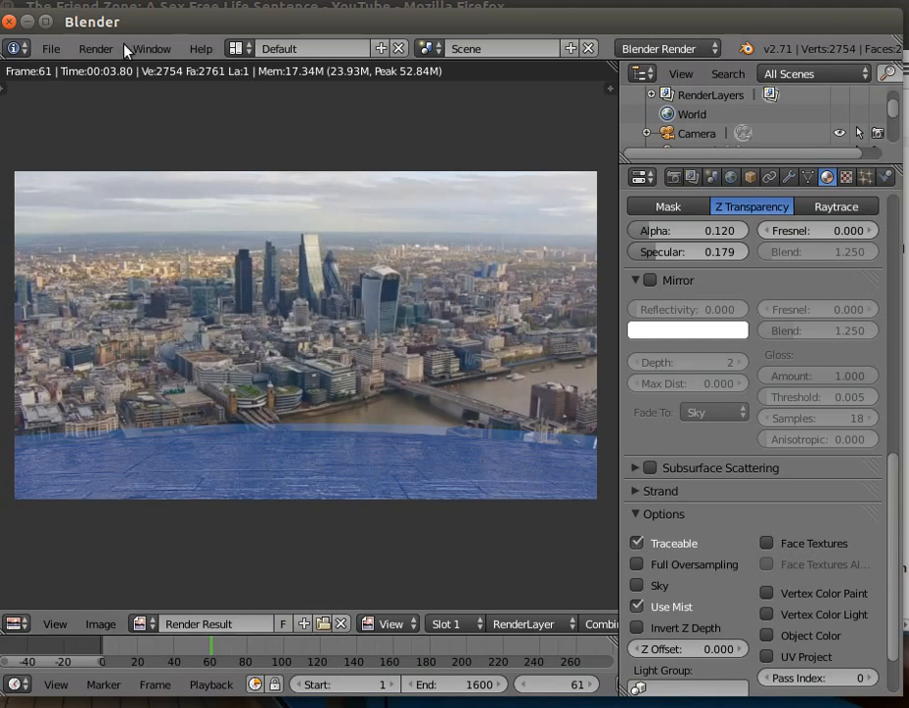
pyautogui.click(91, 49)
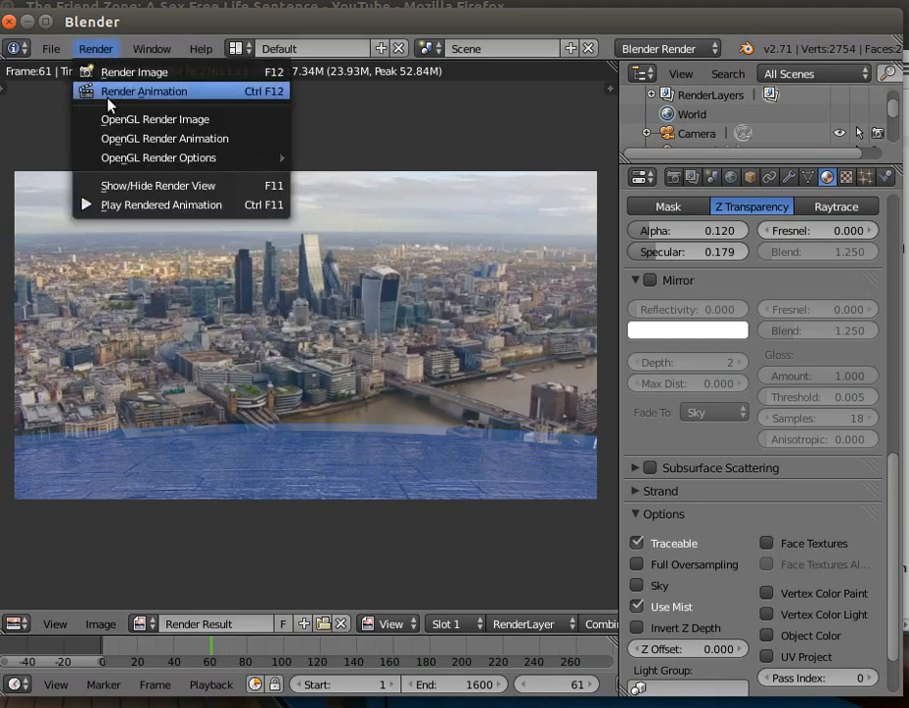
pyautogui.click(156, 186)
# Move the blue half sphere about 0.415 along Y and render frame 61 to check its placement
pyautogui.moveTo(413, 506); pyautogui.dragTo(536, 477, button='middle')
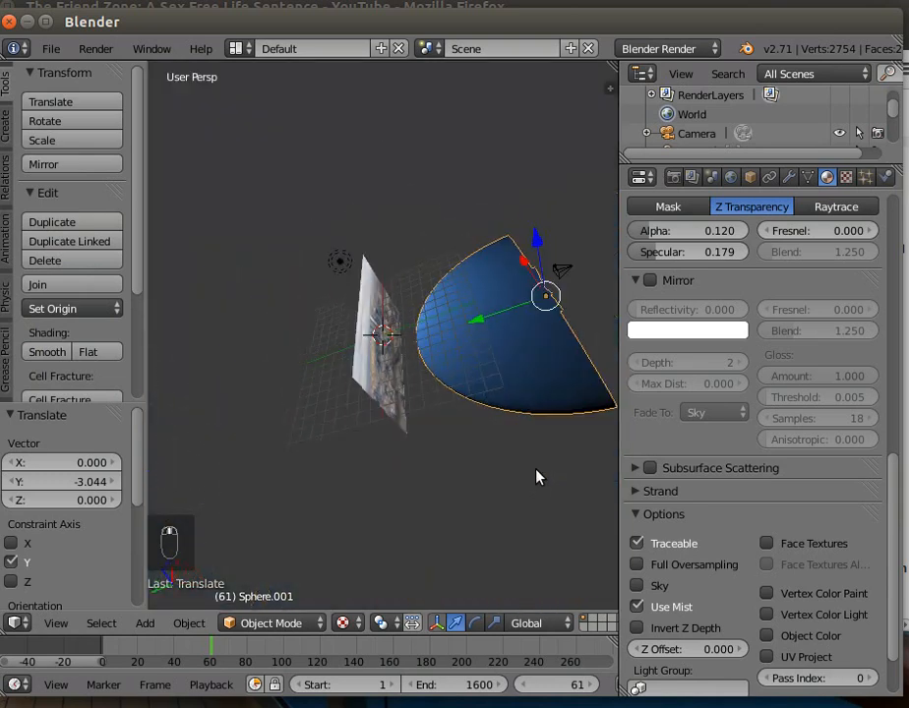
pyautogui.moveTo(480, 321); pyautogui.dragTo(477, 322)
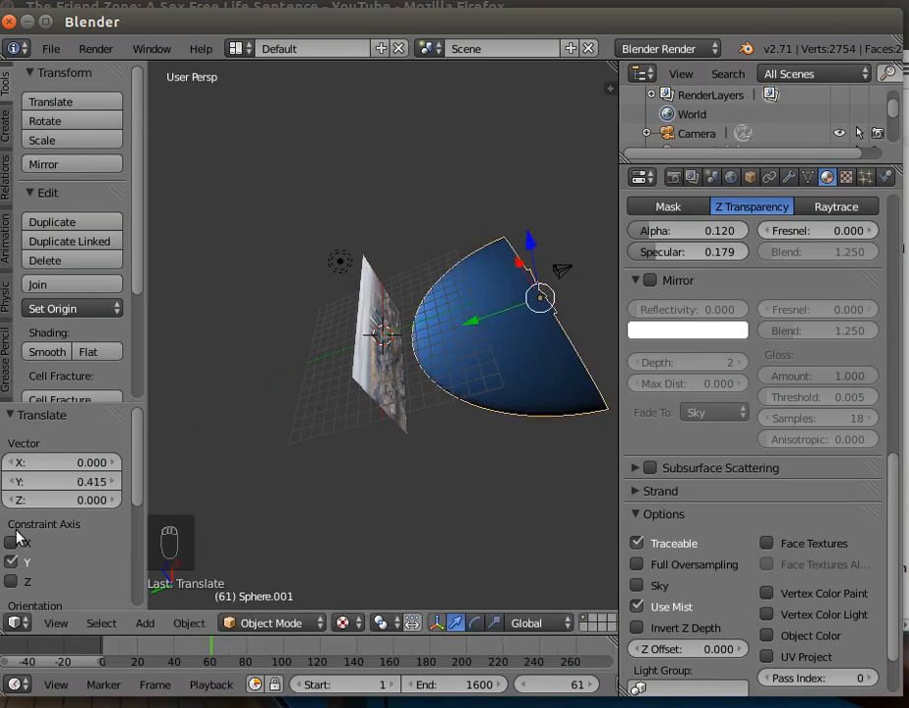
pyautogui.click(95, 48)
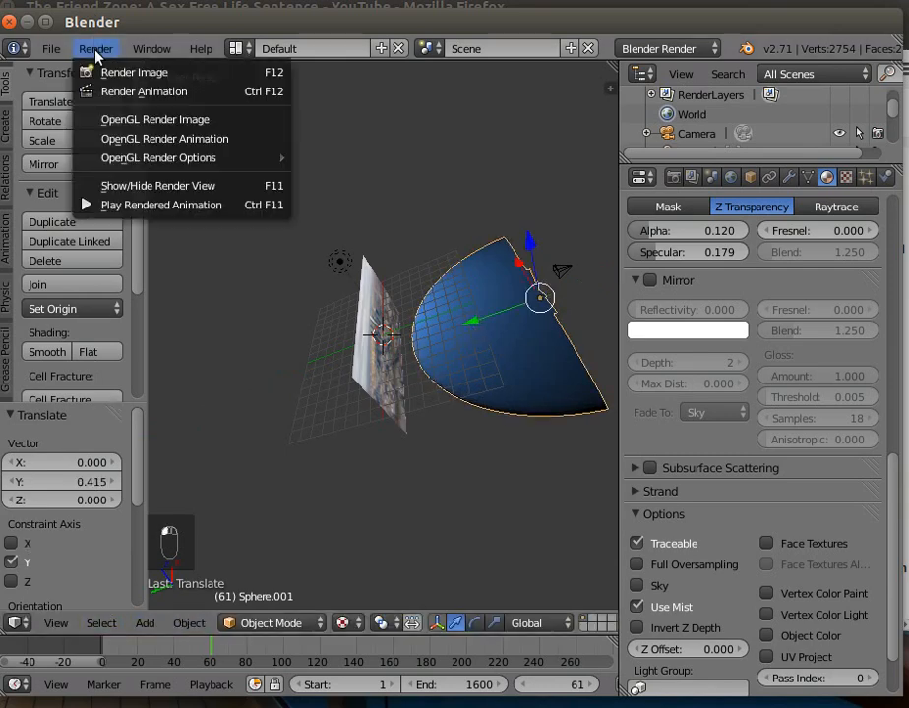
pyautogui.click(104, 72)
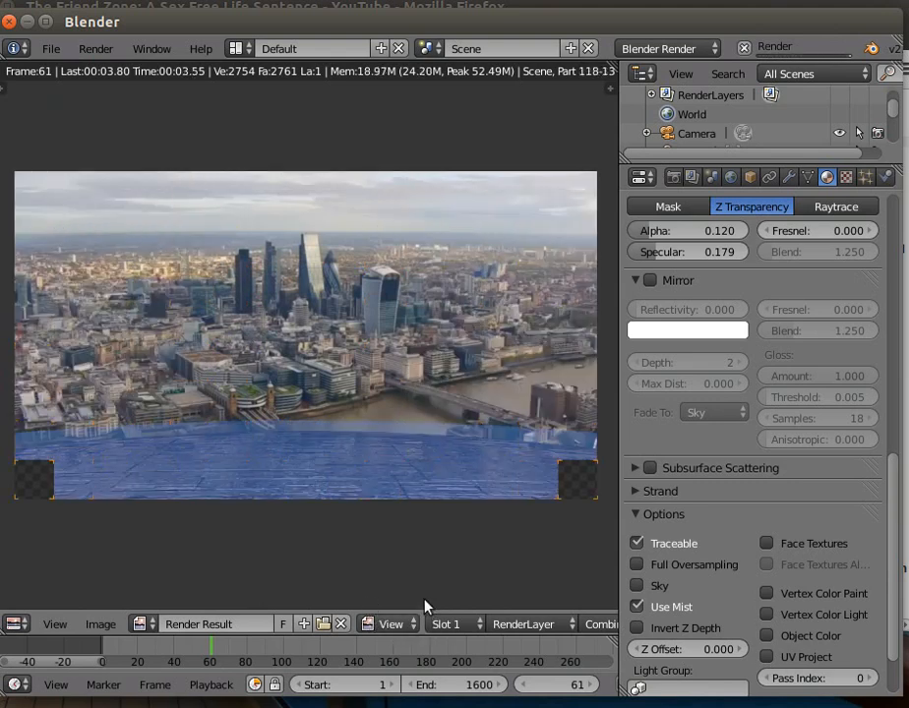
# Return to the 3D view, raise the blue half sphere about 0.398 along Z, and render frame 61 again
pyautogui.click(98, 52)
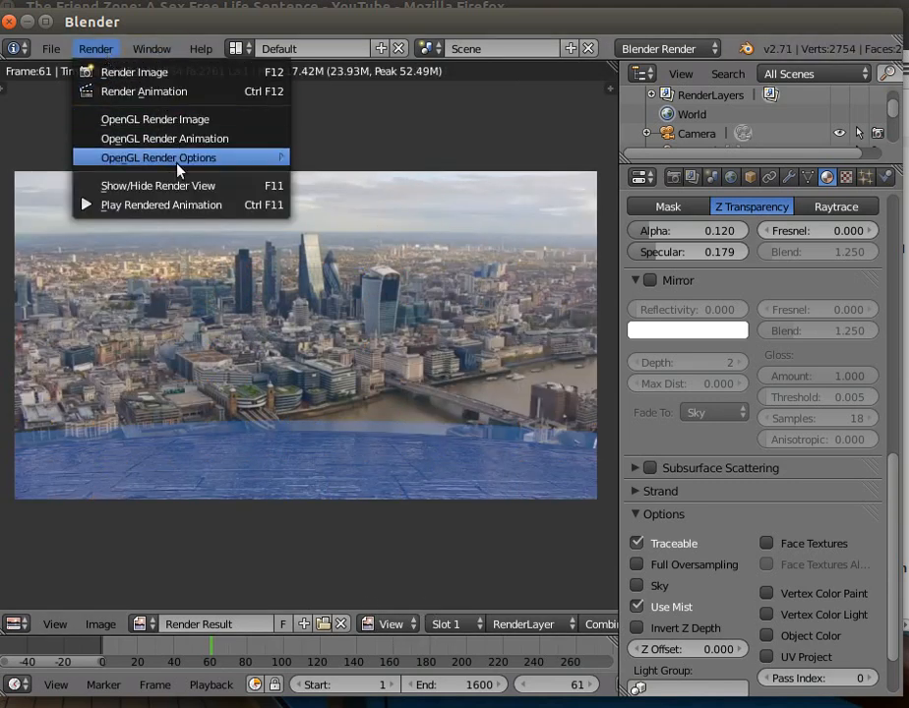
pyautogui.click(177, 187)
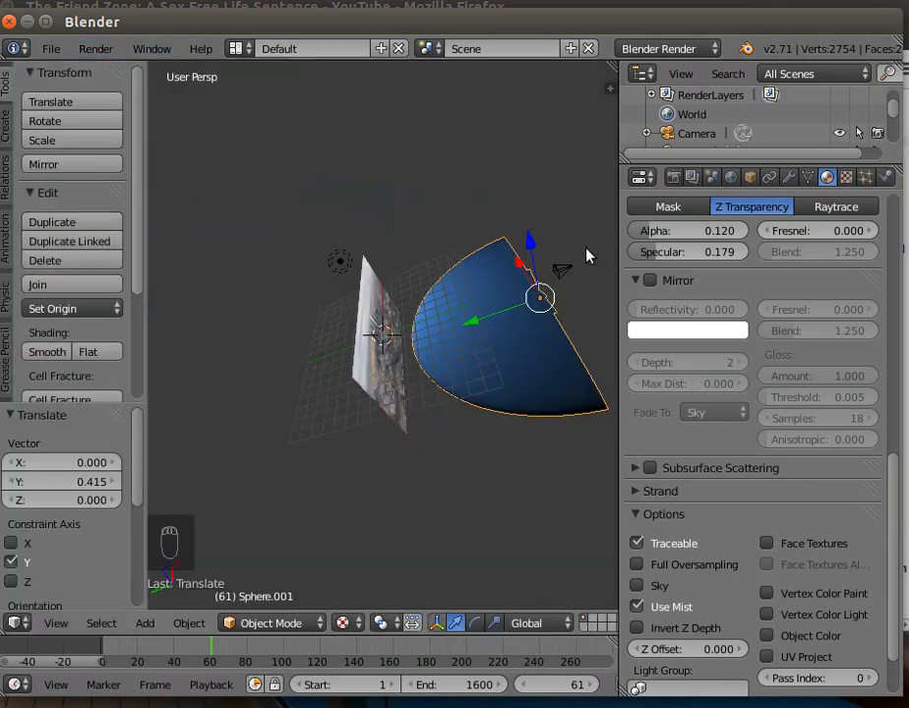
pyautogui.press('g')
pyautogui.press('z')
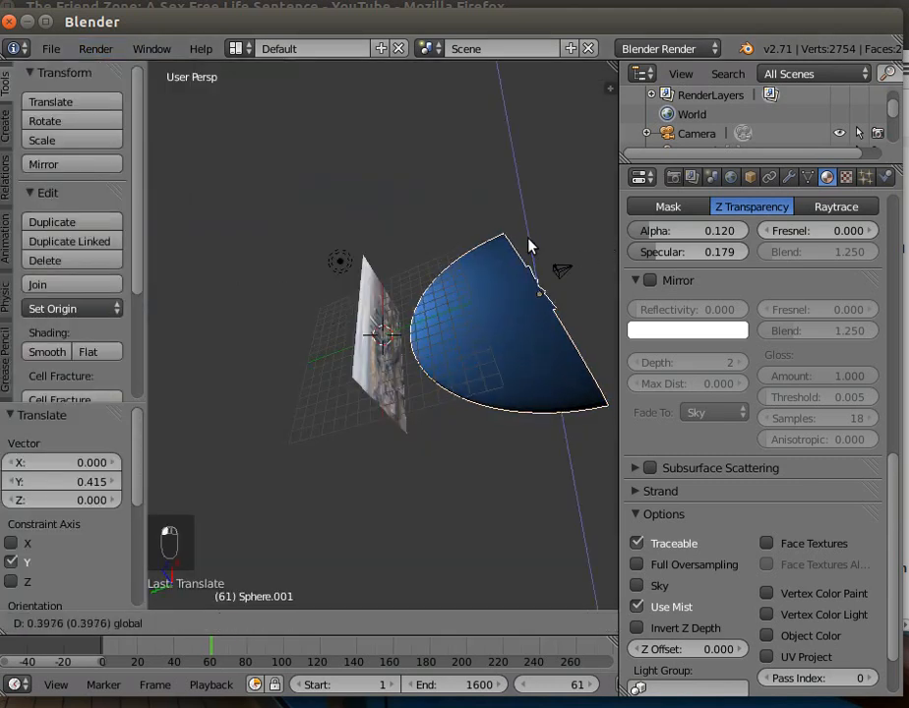
pyautogui.click(529, 246)
pyautogui.click(94, 49)
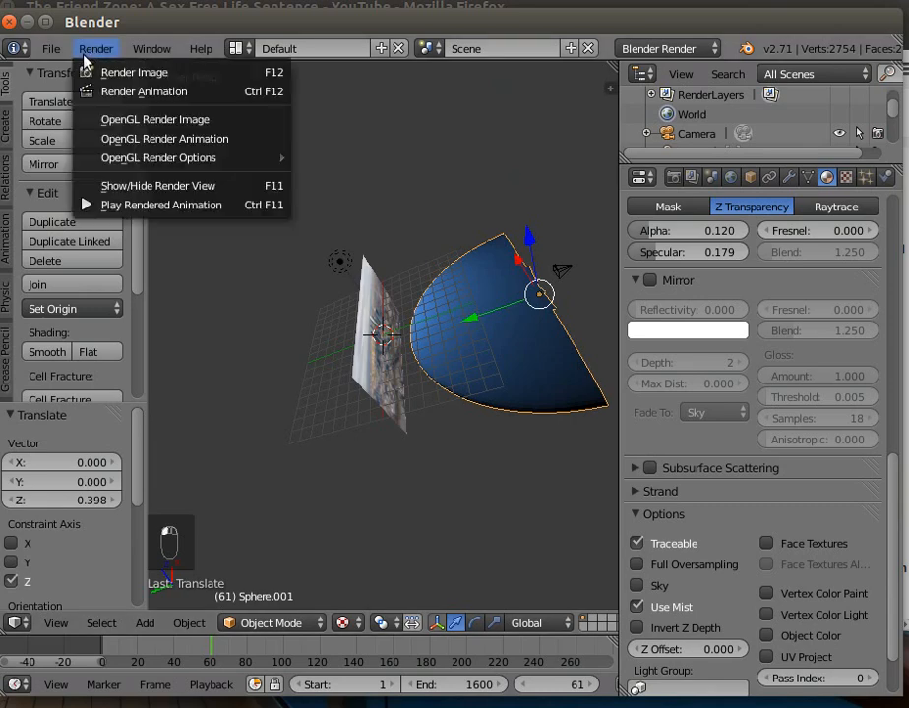
pyautogui.click(86, 71)
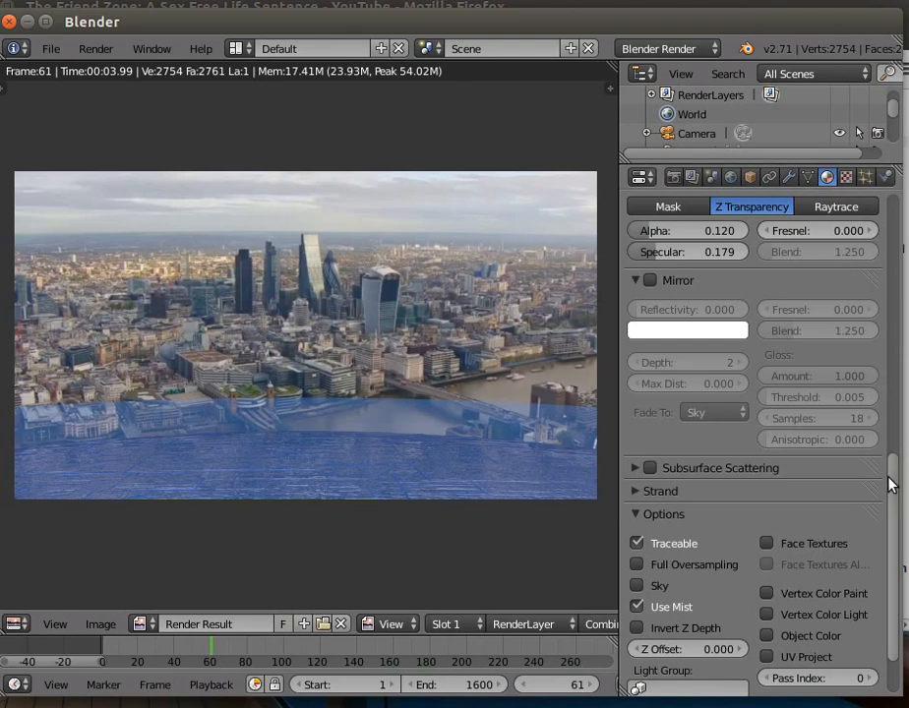
# Add a Voronoi texture to the blue half sphere's material and preview both the texture and the material
pyautogui.moveTo(892, 482); pyautogui.dragTo(876, 332)
pyautogui.scroll(8, 876, 333)
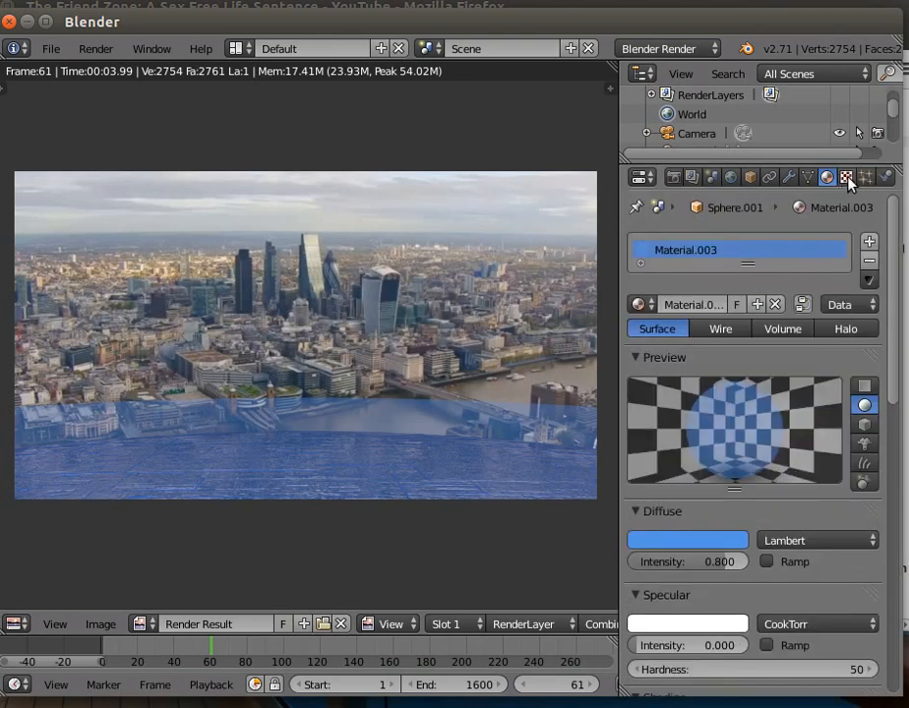
pyautogui.click(846, 178)
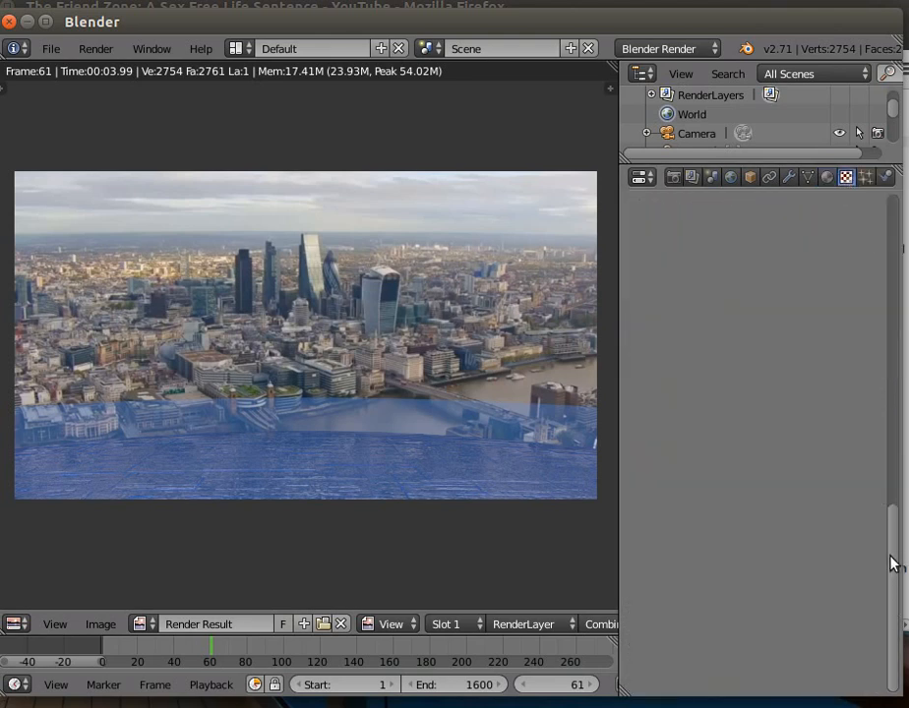
pyautogui.moveTo(895, 472); pyautogui.dragTo(880, 257)
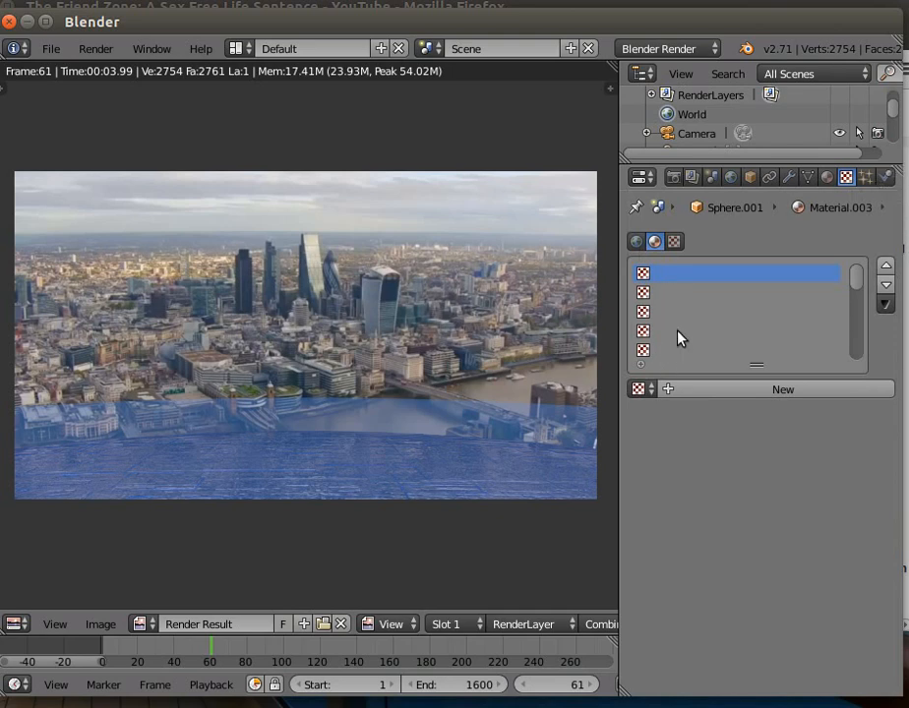
pyautogui.click(670, 390)
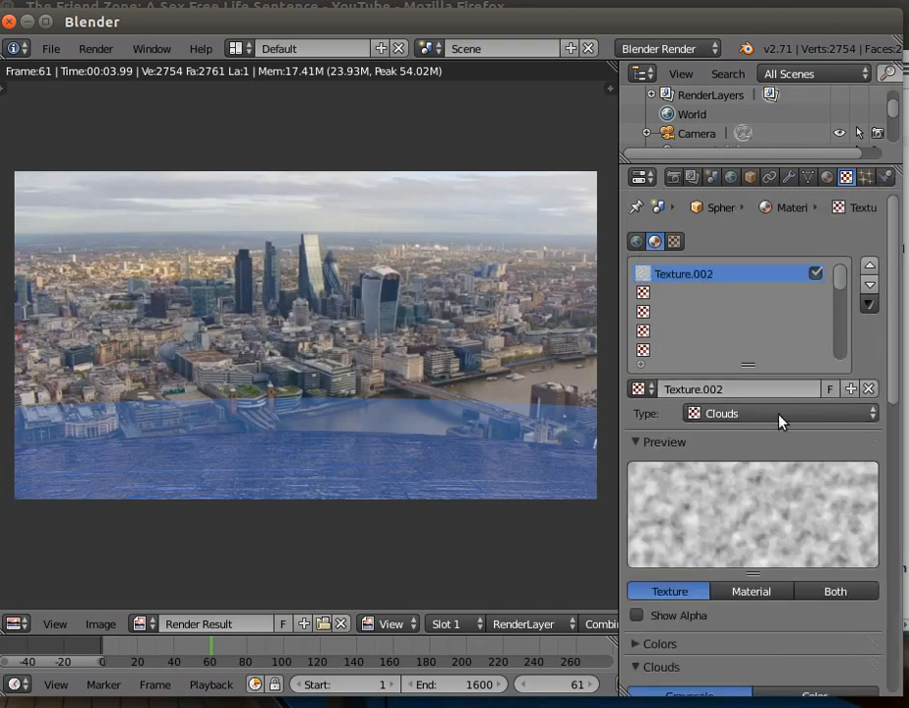
pyautogui.click(778, 414)
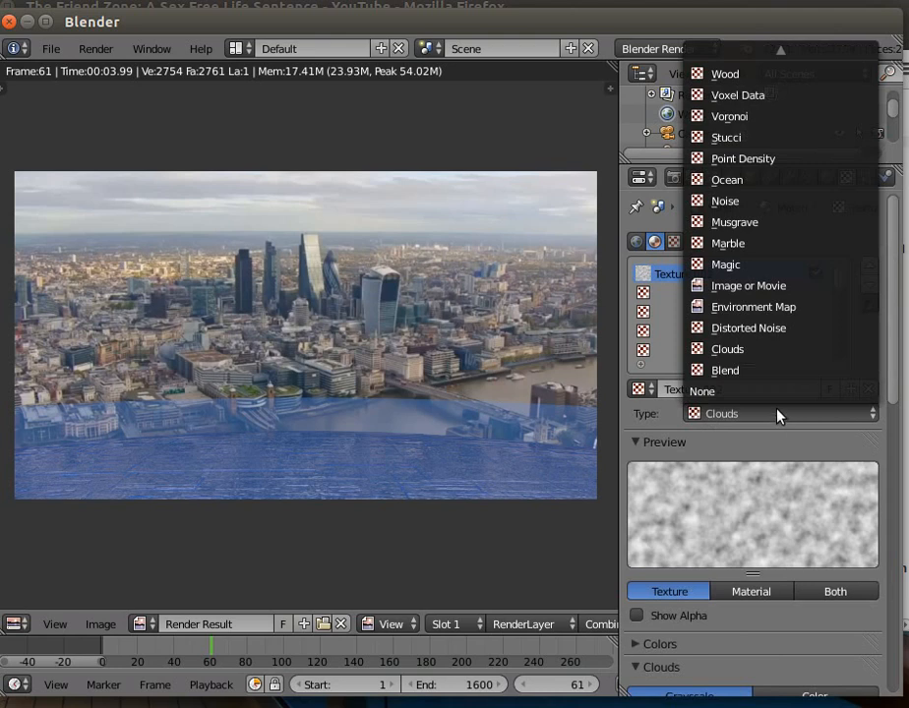
pyautogui.click(744, 116)
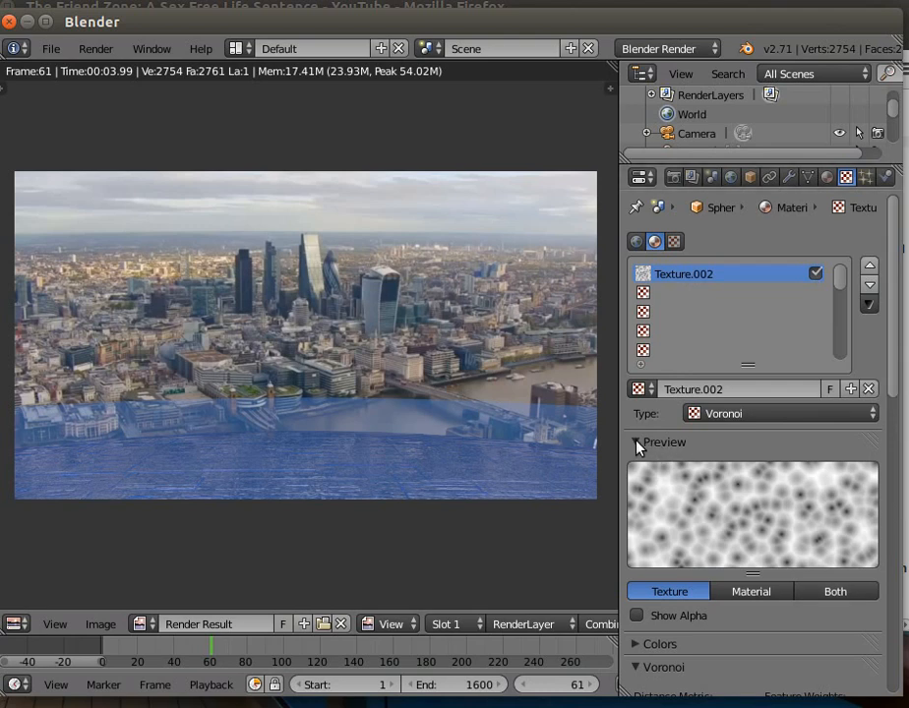
pyautogui.click(852, 595)
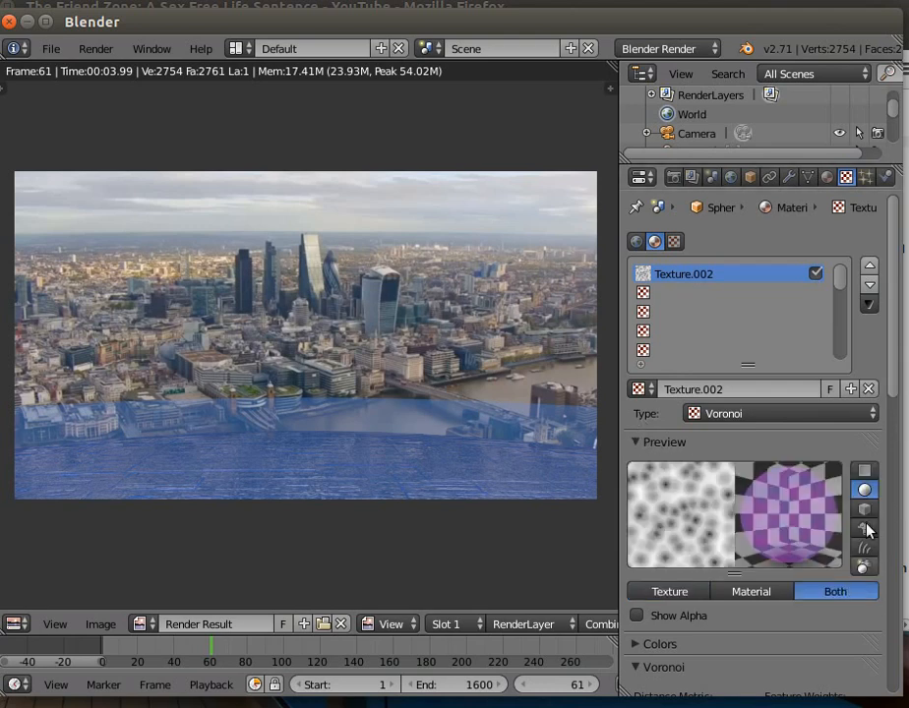
# Change the Voronoi texture's influence color from magenta to a light blue
pyautogui.scroll(-10, 890, 413)
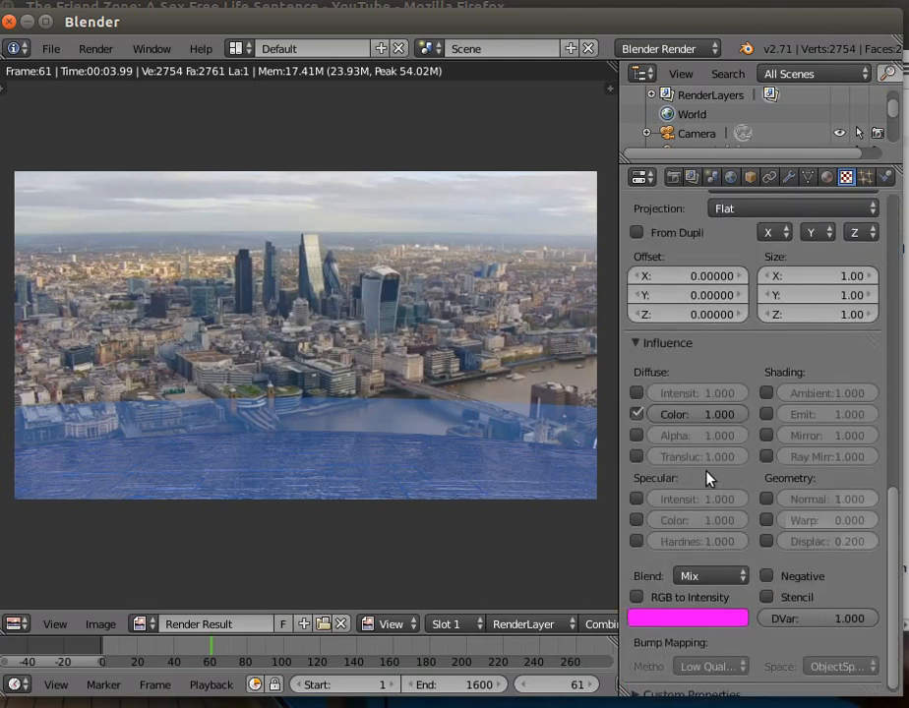
pyautogui.click(638, 416)
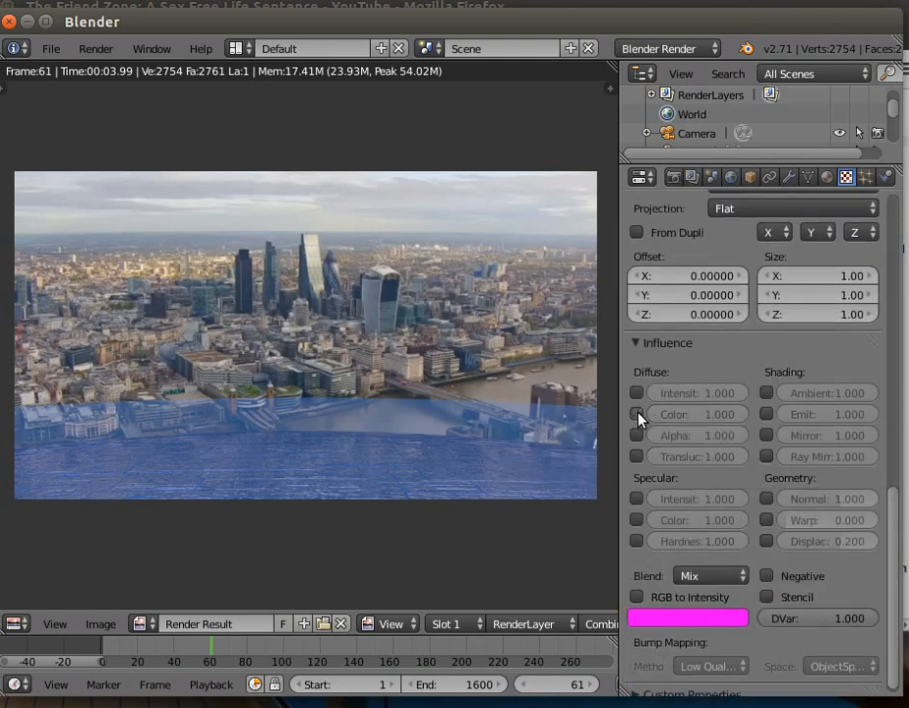
pyautogui.click(659, 619)
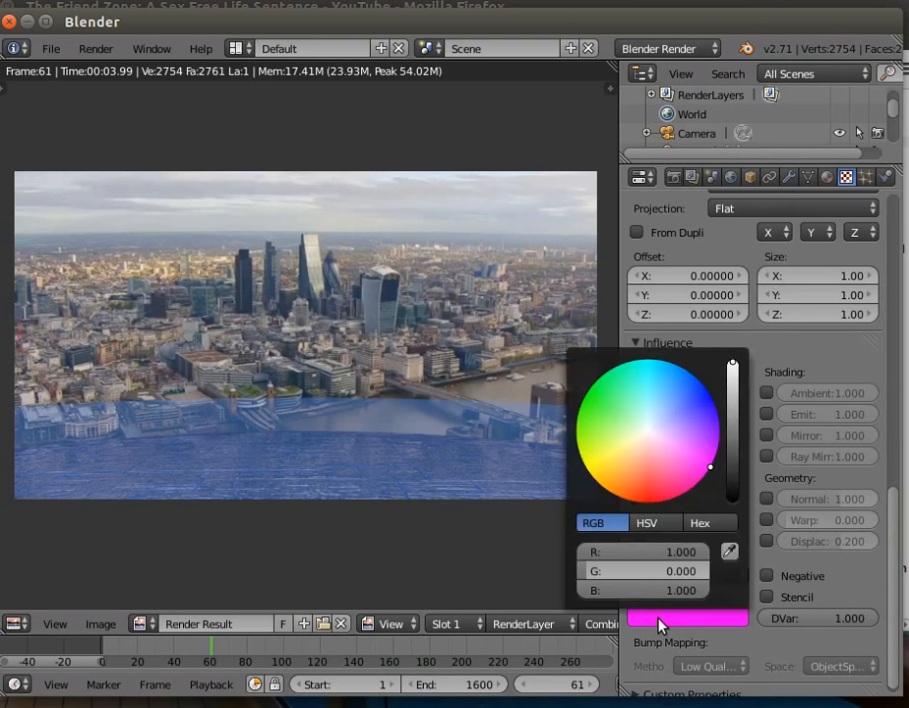
pyautogui.click(659, 421)
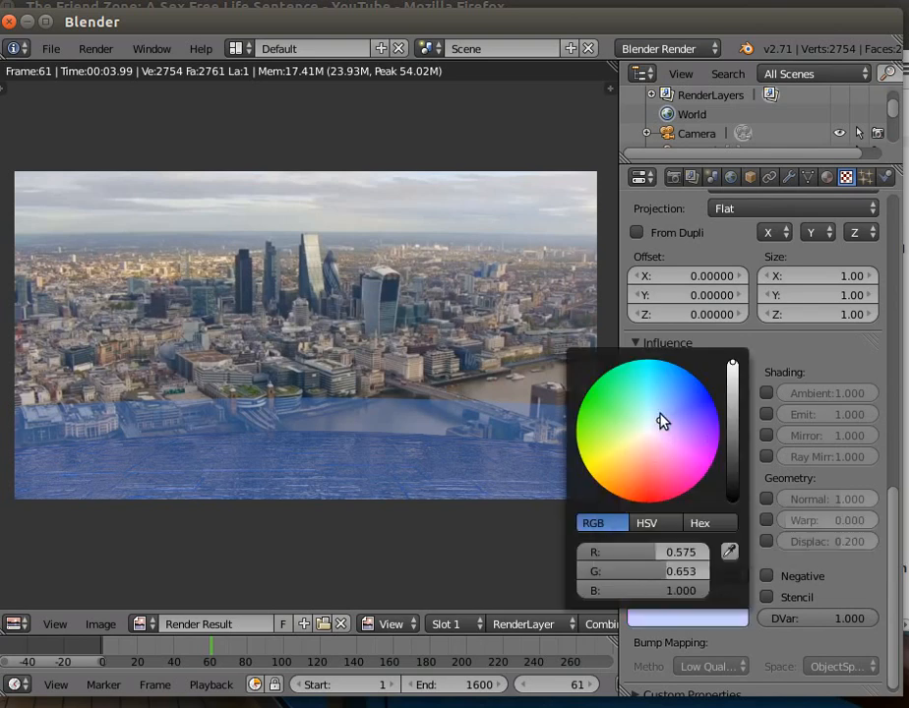
pyautogui.click(664, 417)
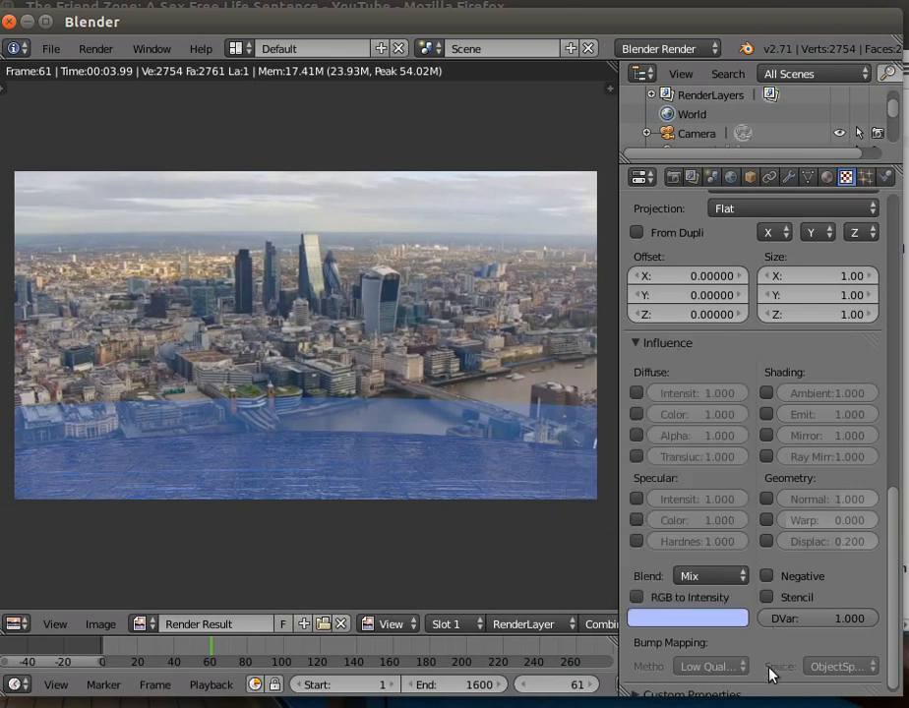
# Enable the texture's diffuse Color influence at 0.485 and its Alpha influence at a reduced strength
pyautogui.click(636, 414)
pyautogui.moveTo(715, 414); pyautogui.dragTo(707, 448)
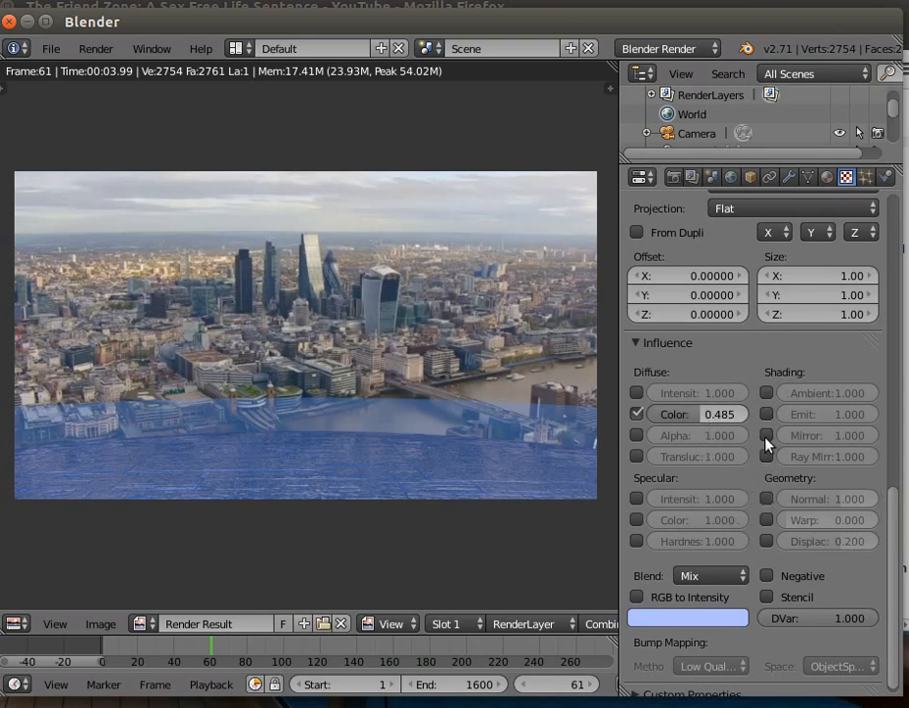
pyautogui.click(636, 436)
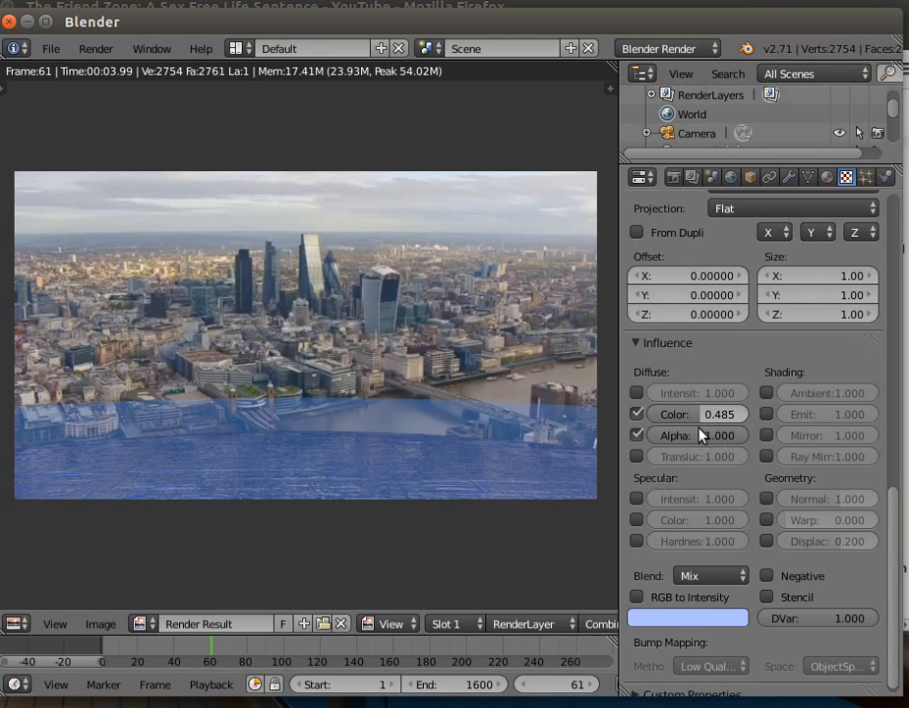
pyautogui.moveTo(700, 433); pyautogui.dragTo(681, 434)
# Set the Voronoi texture's brightness to 0.500 and contrast to 1.600, and render frame 61 to check the shield
pyautogui.moveTo(894, 502); pyautogui.dragTo(866, 226)
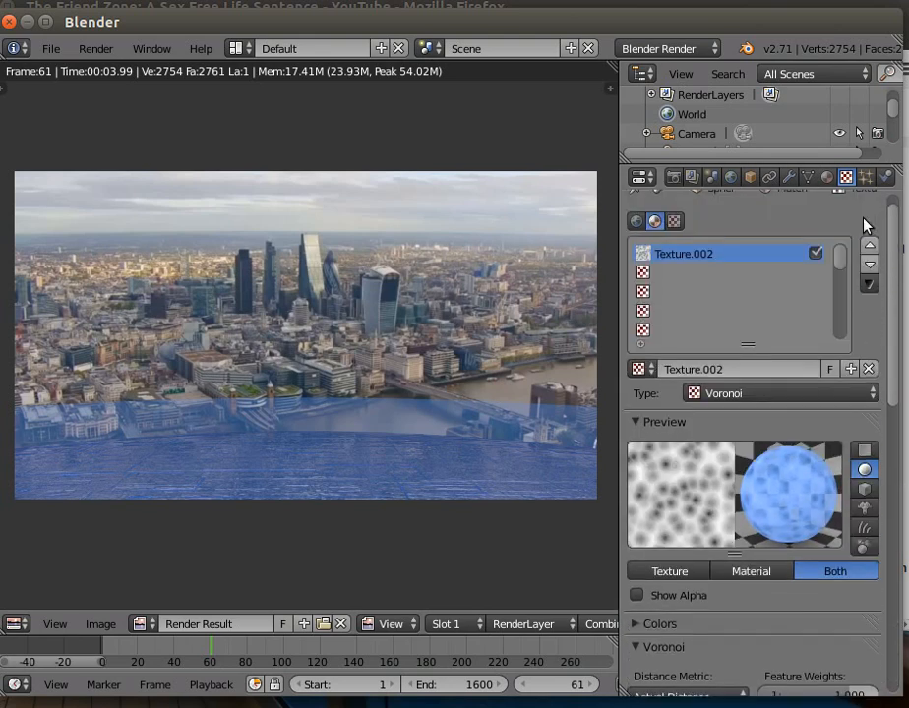
pyautogui.scroll(-5, 864, 241)
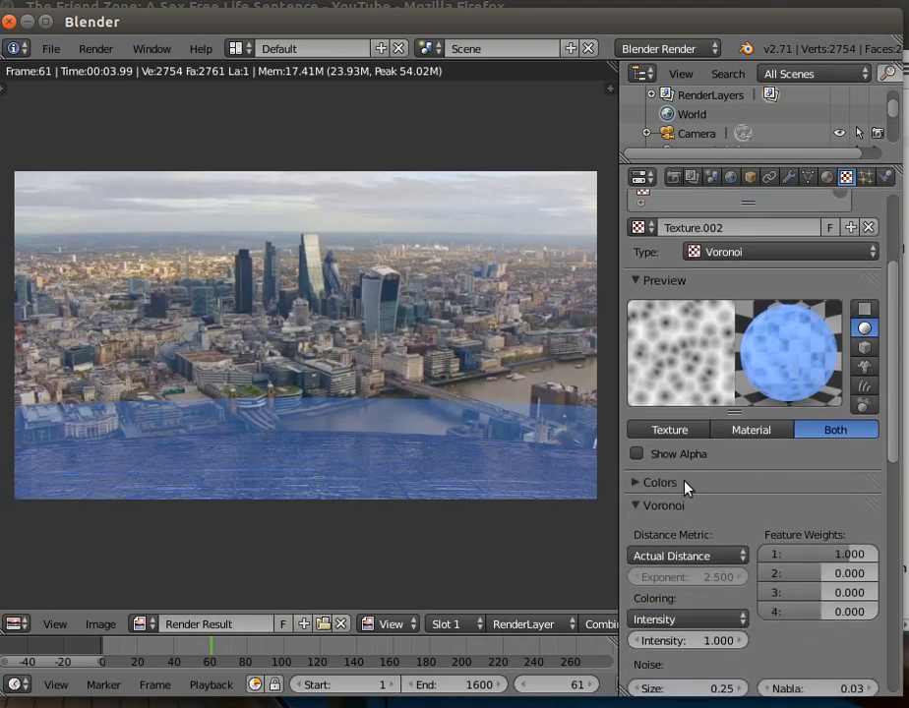
pyautogui.click(641, 483)
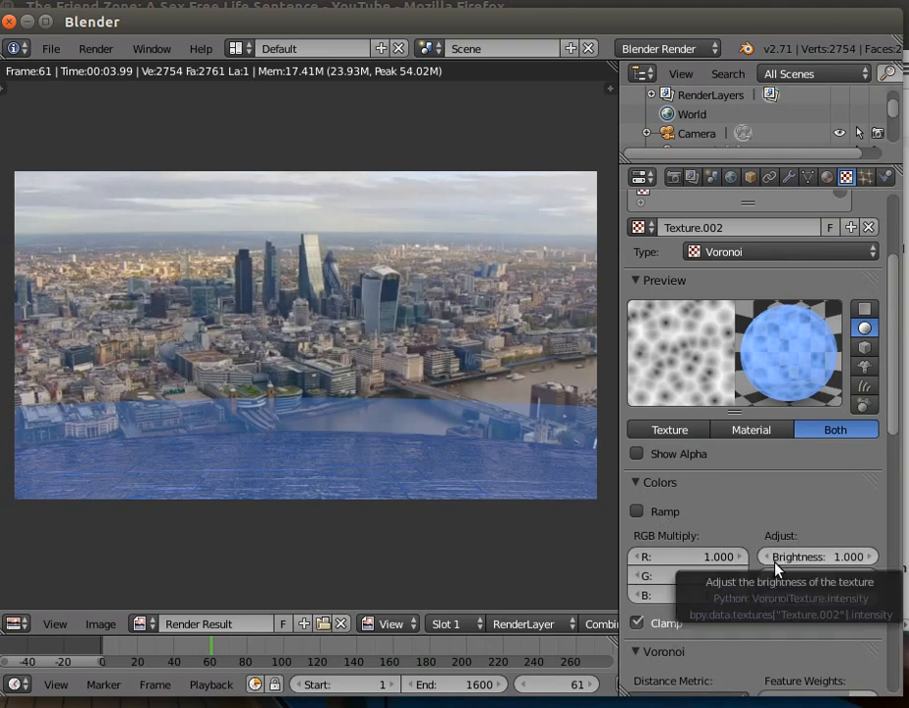
pyautogui.moveTo(817, 557); pyautogui.dragTo(727, 557)
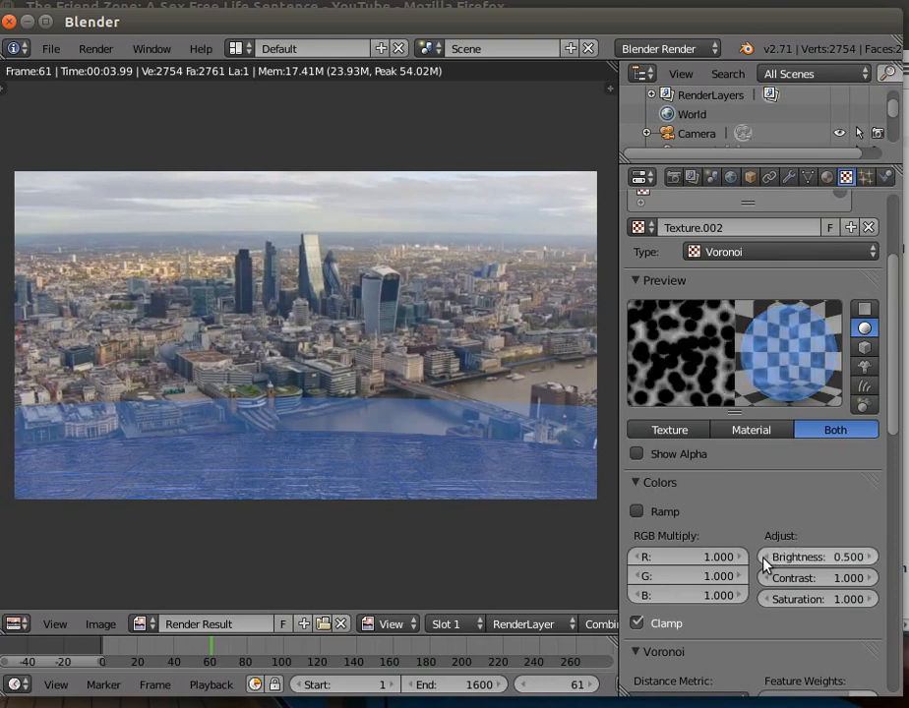
pyautogui.moveTo(817, 578); pyautogui.dragTo(870, 578)
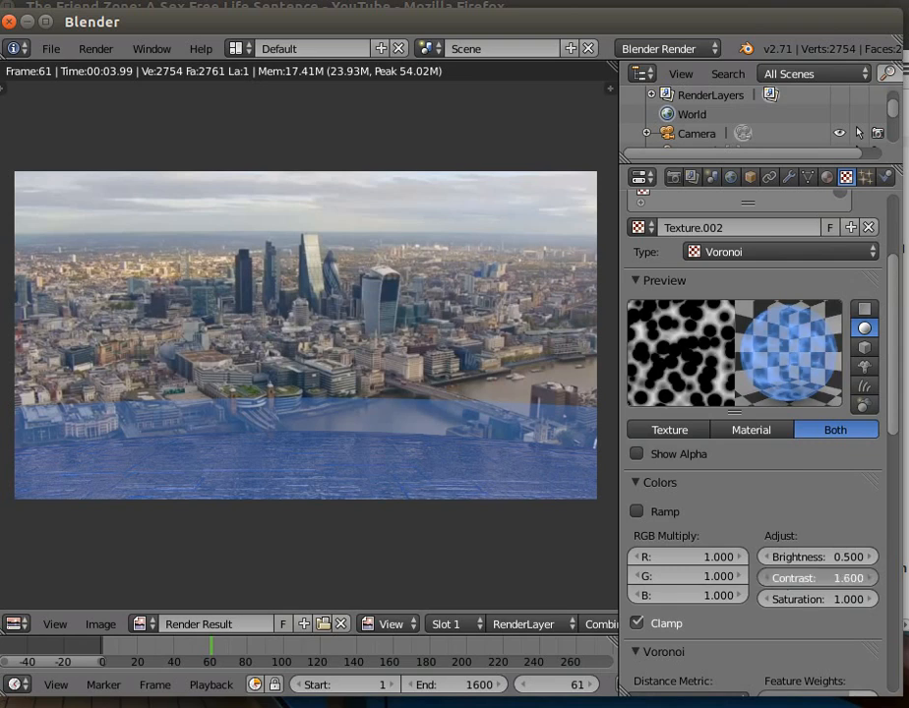
pyautogui.click(768, 579)
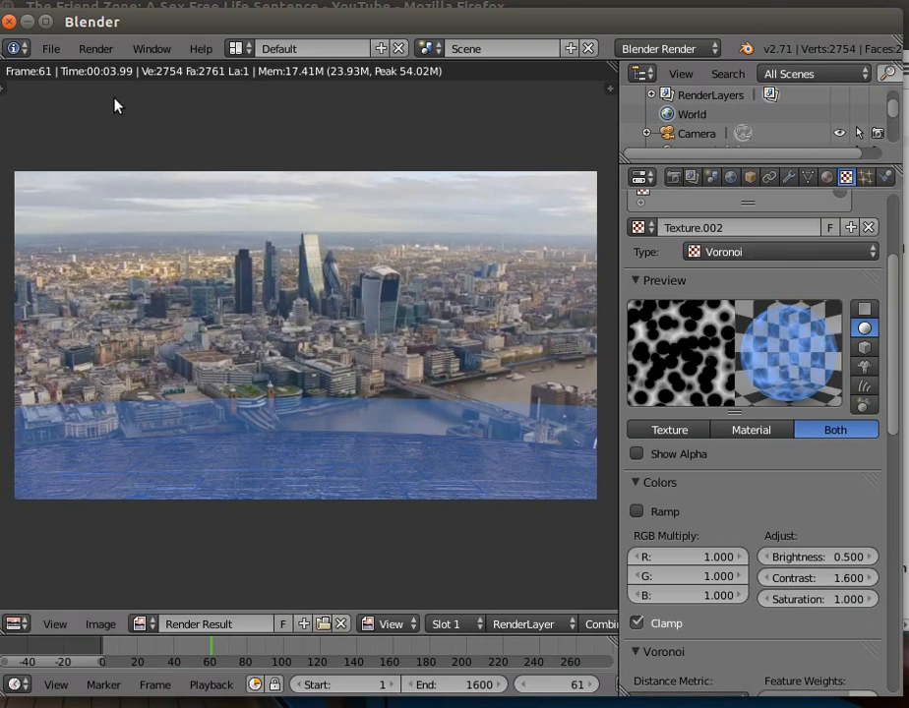
pyautogui.click(99, 50)
pyautogui.click(84, 71)
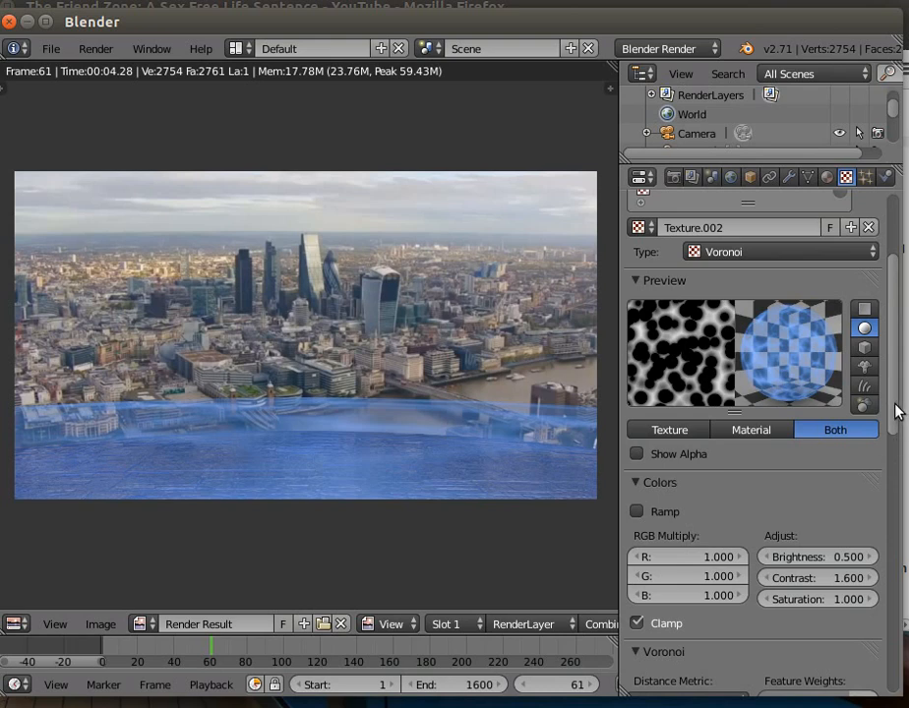
# Set the Voronoi noise size to 0.10 and render frame 61 to check the finer shield pattern
pyautogui.scroll(-4, 893, 423)
pyautogui.scroll(-3, 895, 470)
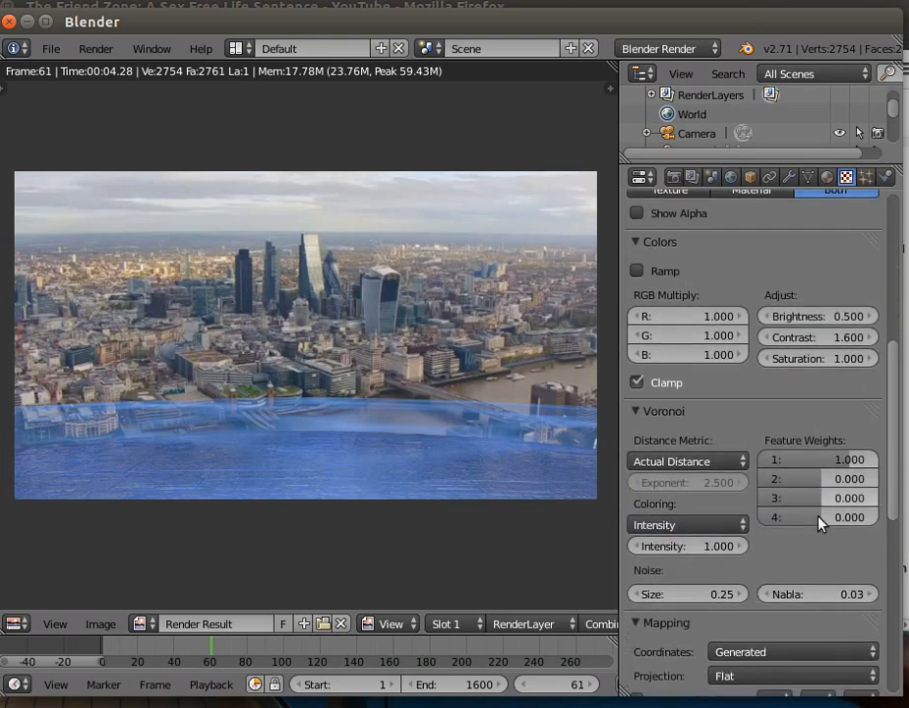
pyautogui.click(703, 594)
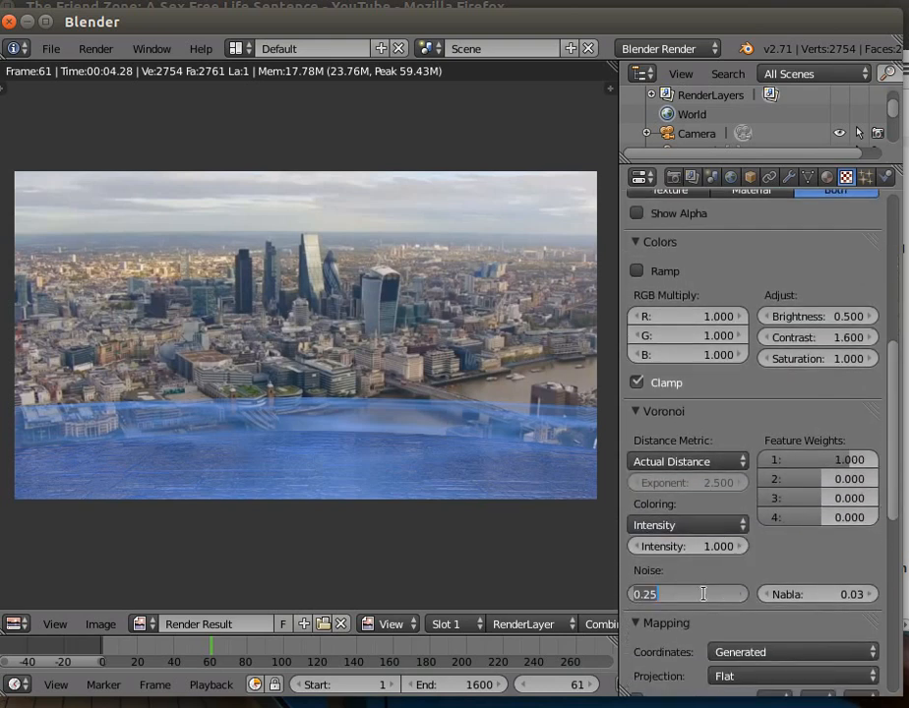
pyautogui.write('0.1')
pyautogui.press('Return')
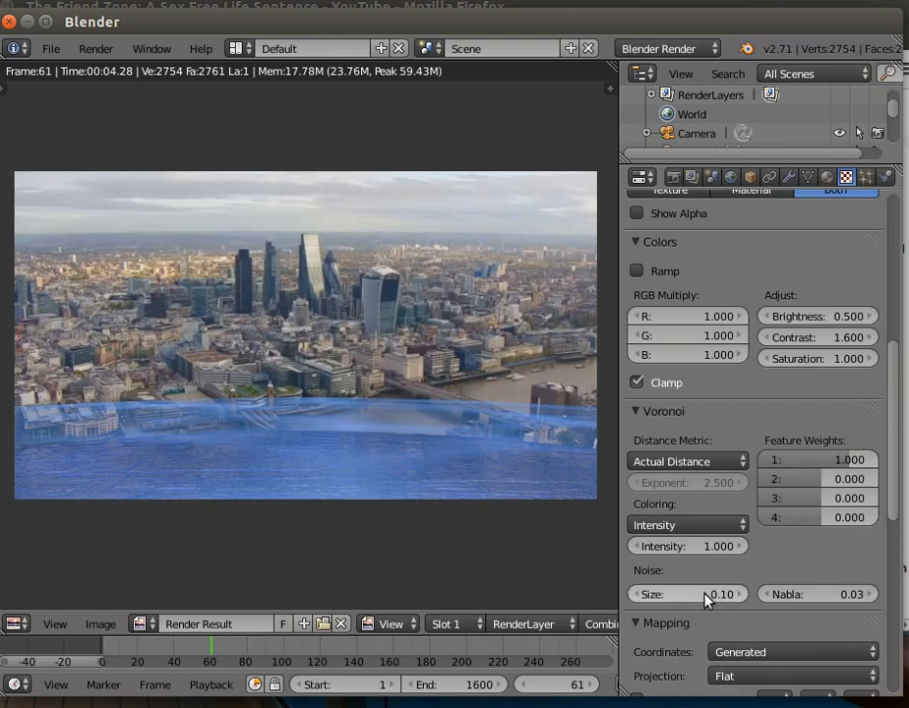
pyautogui.click(95, 48)
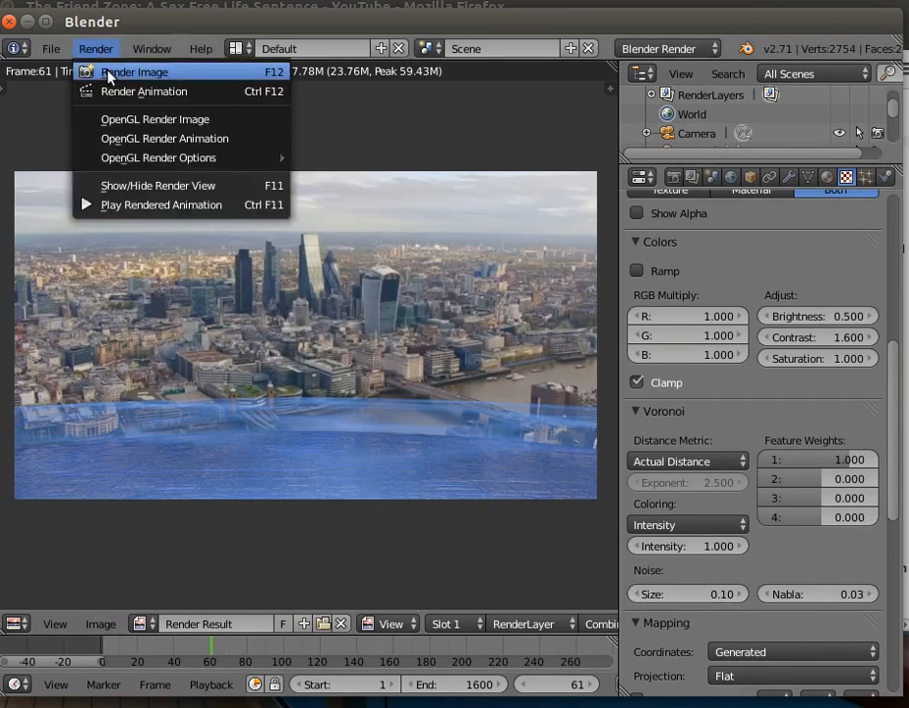
pyautogui.click(89, 73)
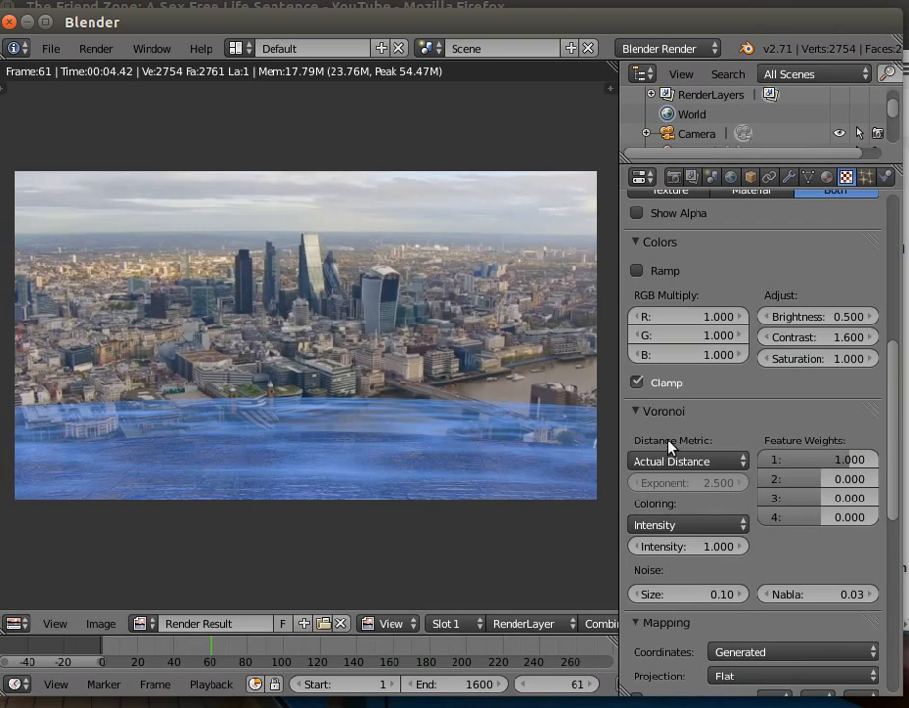
# Lower the shield material's transparency alpha to 0.085 and specular alpha to 0.120, and render frame 61 to check it
pyautogui.click(826, 176)
pyautogui.scroll(-8, 702, 593)
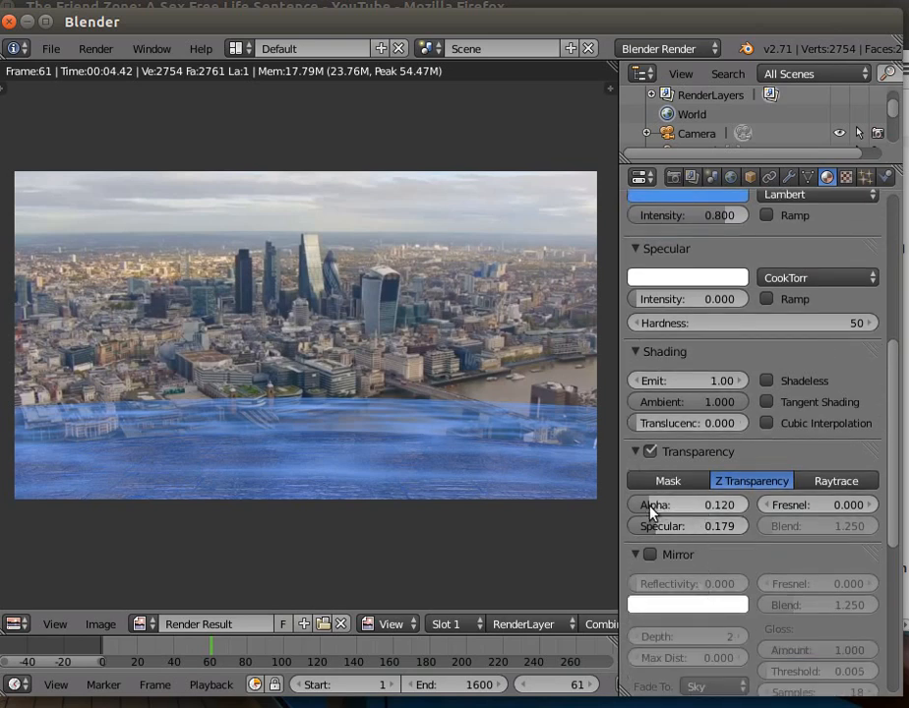
pyautogui.moveTo(650, 513)
pyautogui.mouseDown()
pyautogui.moveTo(631, 512)
pyautogui.moveTo(640, 527)
pyautogui.moveTo(615, 527)
pyautogui.moveTo(650, 527)
pyautogui.mouseUp()
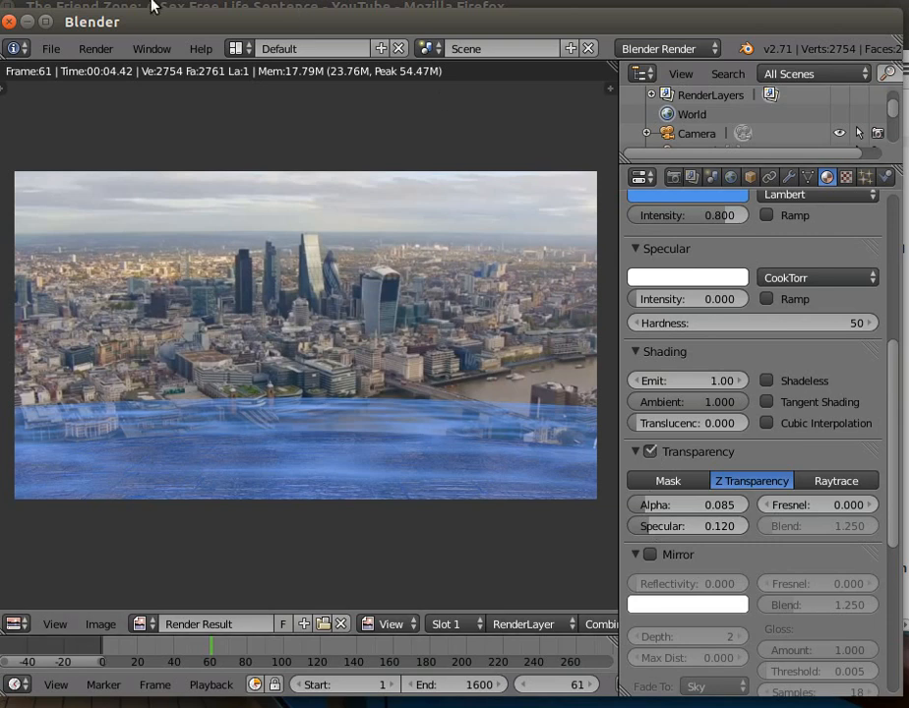
pyautogui.click(93, 49)
pyautogui.click(95, 73)
pyautogui.click(94, 49)
pyautogui.click(141, 186)
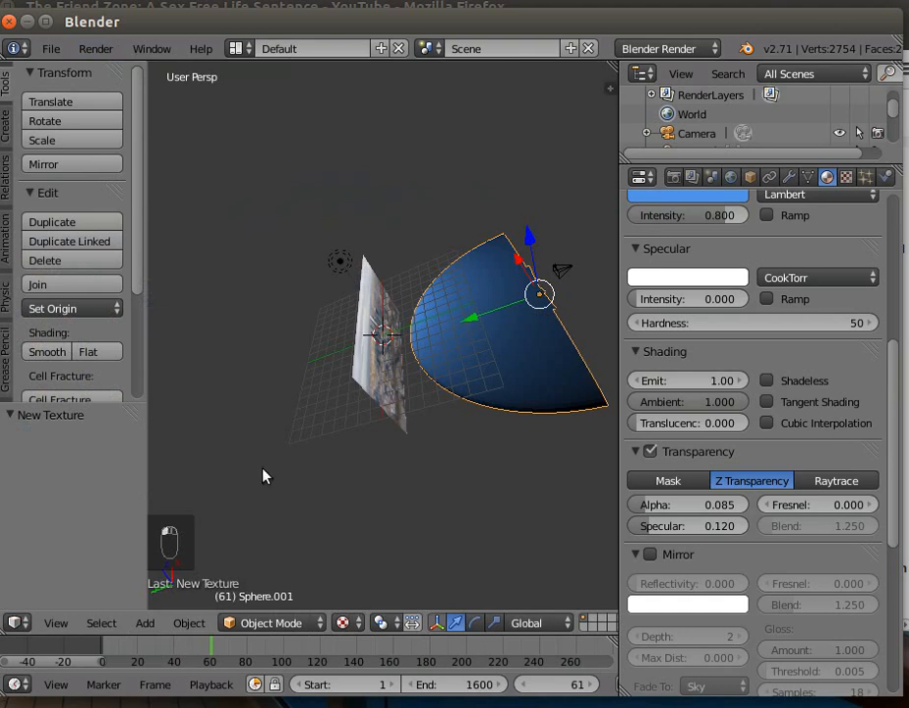
# Add a Plain Axes empty at the scene origin and raise it about 6.23 units along Z
pyautogui.moveTo(436, 553); pyautogui.dragTo(357, 584, button='middle')
pyautogui.click(146, 623)
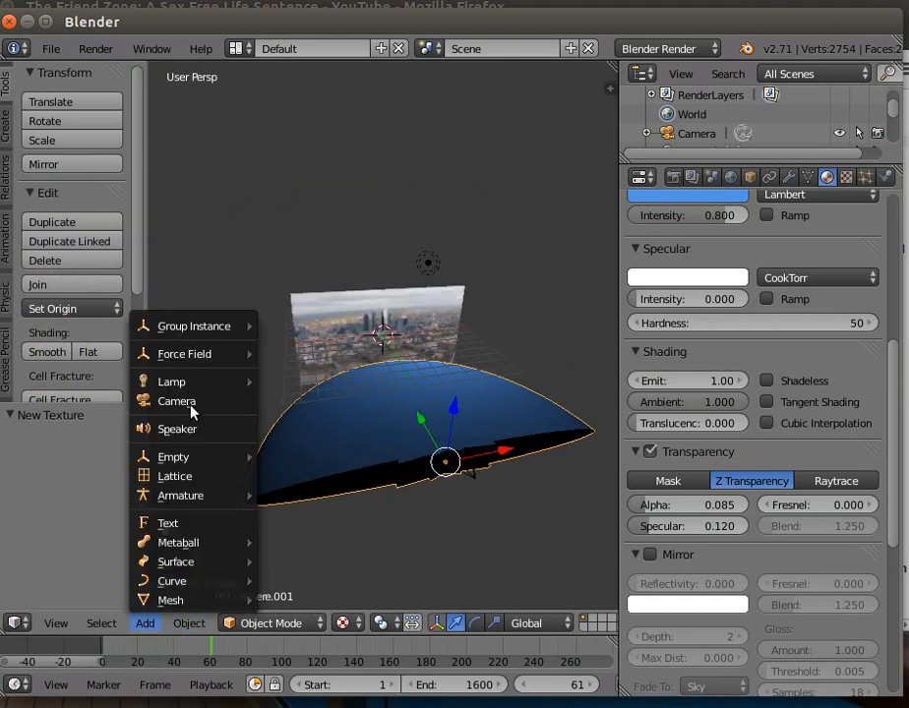
pyautogui.moveTo(245, 455)
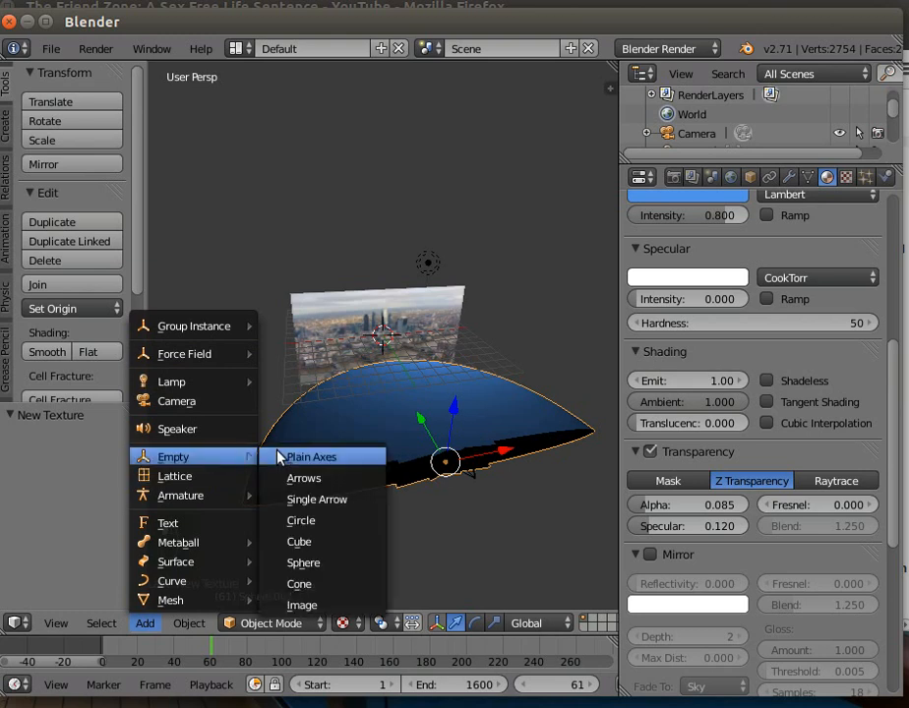
pyautogui.click(330, 457)
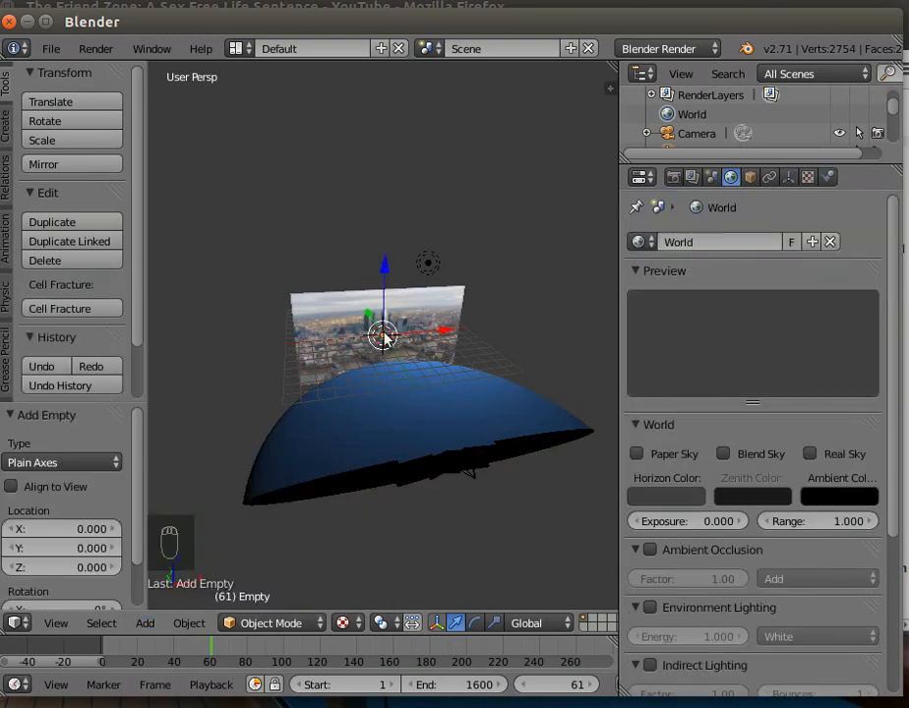
pyautogui.click(386, 280)
pyautogui.moveTo(386, 280); pyautogui.dragTo(386, 208)
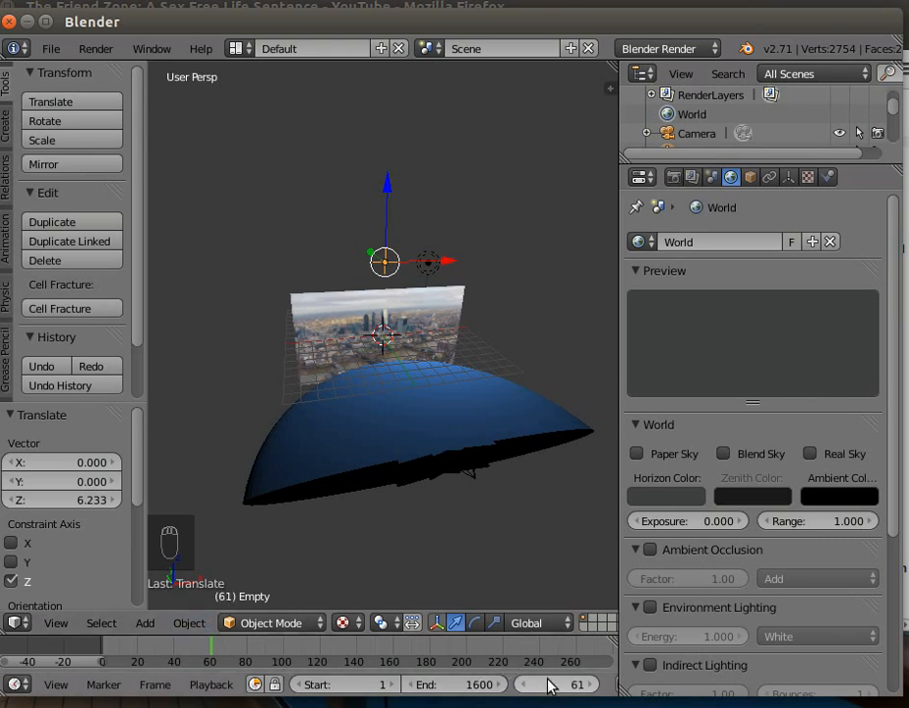
# Go to frame 1 and insert a rotation keyframe for the empty
pyautogui.moveTo(618, 540); pyautogui.dragTo(742, 542)
pyautogui.click(623, 684)
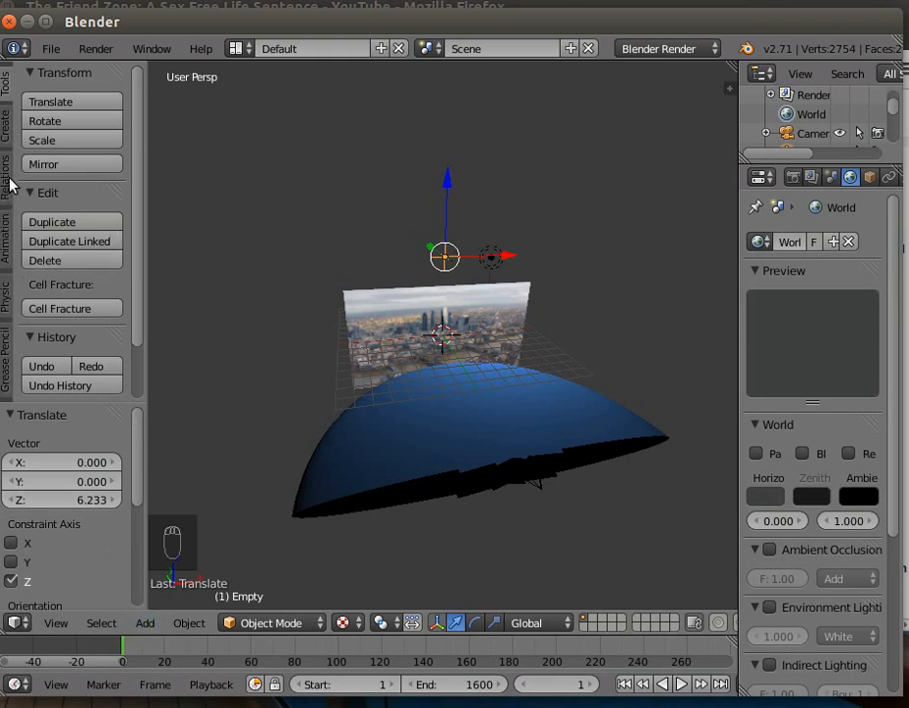
pyautogui.click(7, 246)
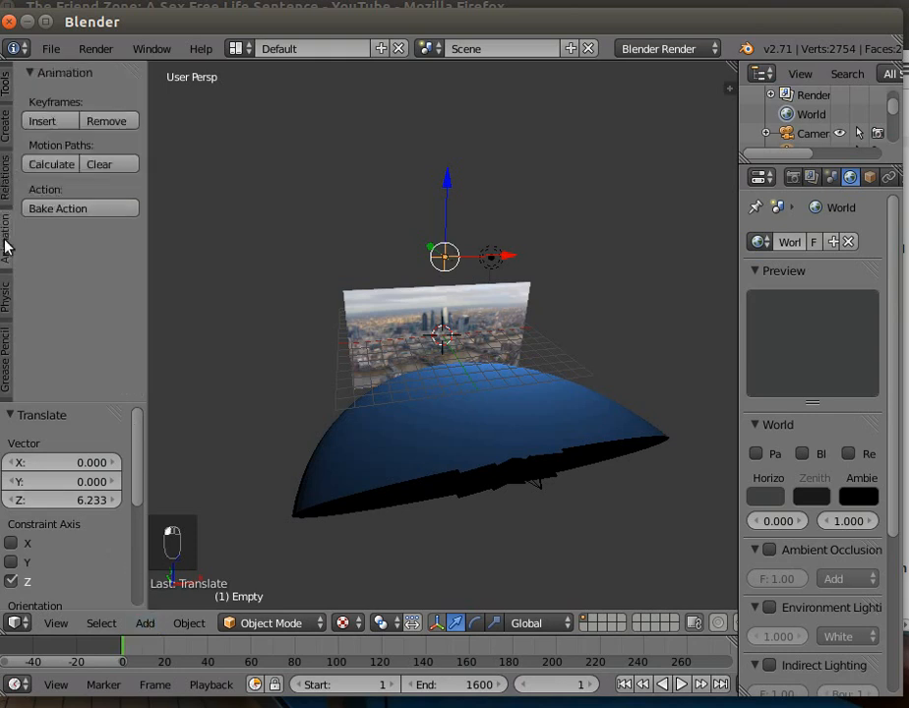
pyautogui.click(22, 121)
pyautogui.click(49, 144)
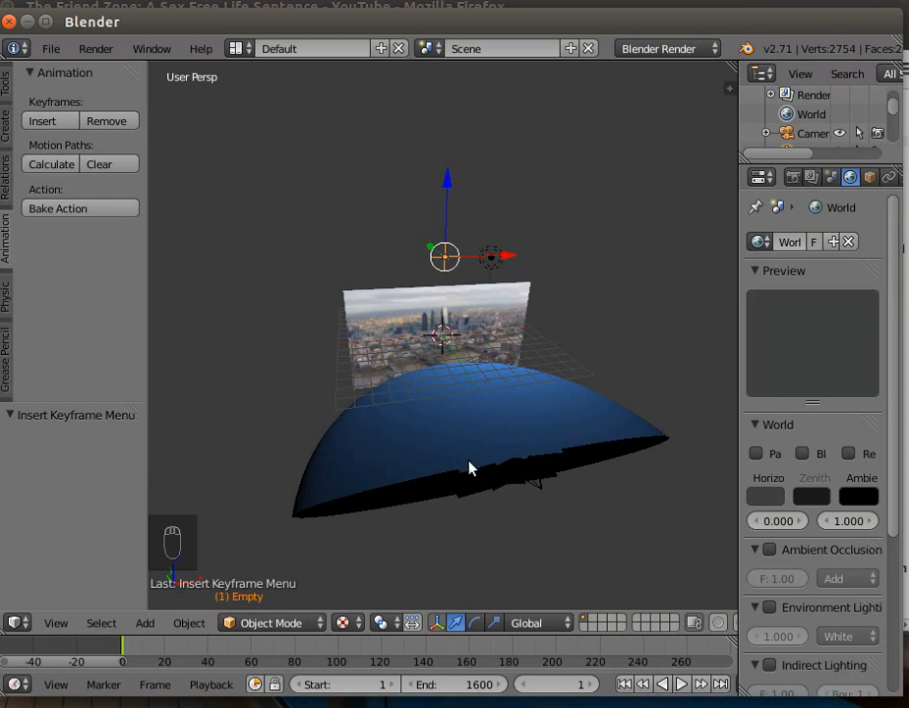
# Go to the last frame, 1600, and set the empty's Z rotation to 1440 degrees
pyautogui.click(721, 685)
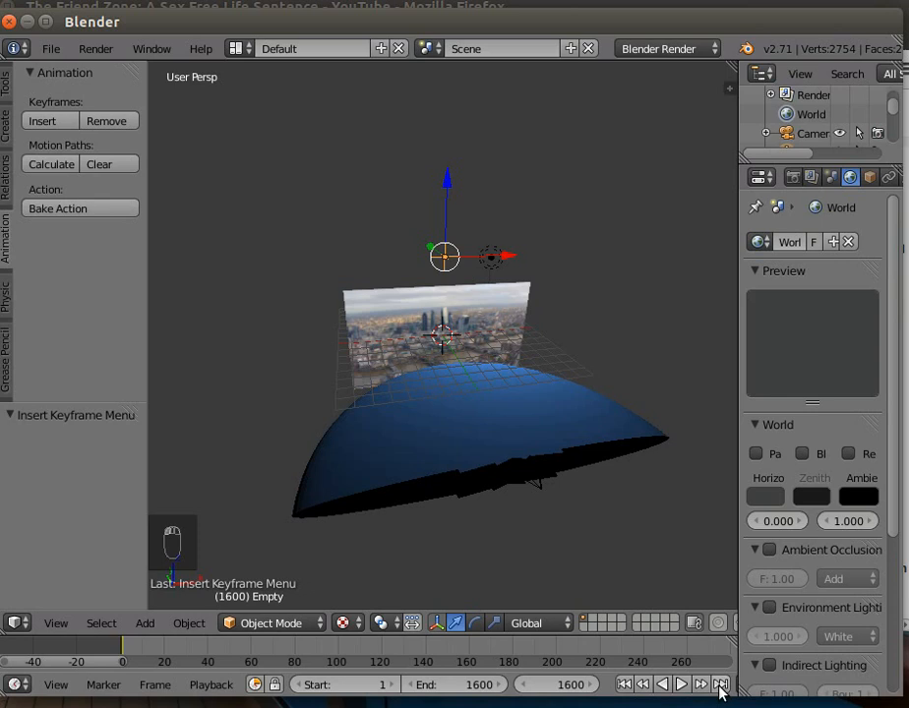
pyautogui.scroll(-5, 506, 646)
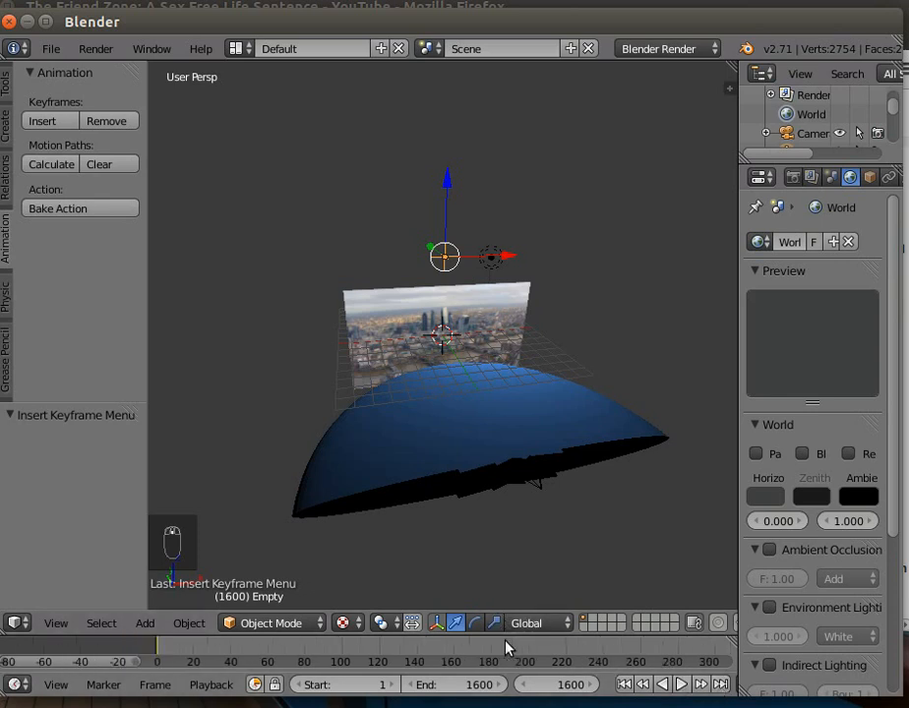
pyautogui.moveTo(504, 646); pyautogui.dragTo(575, 668)
pyautogui.click(705, 685)
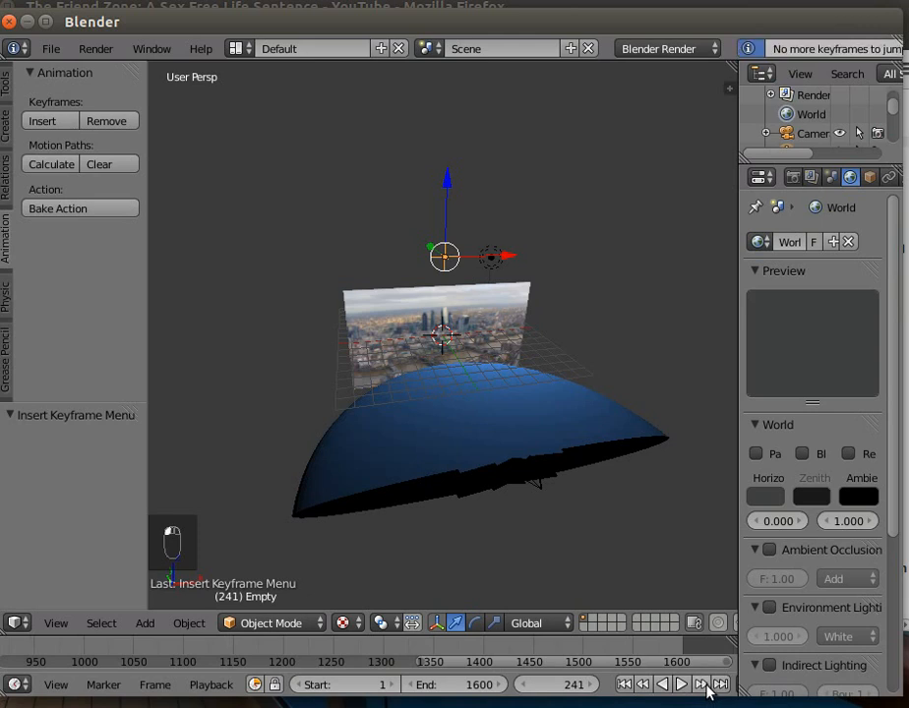
pyautogui.click(703, 686)
pyautogui.click(717, 685)
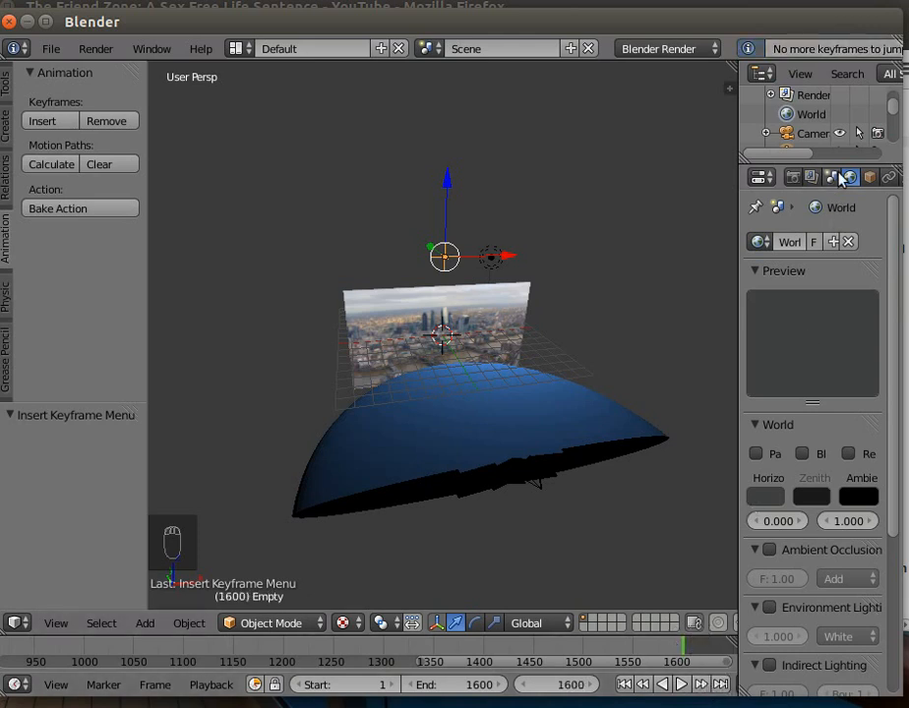
pyautogui.click(869, 177)
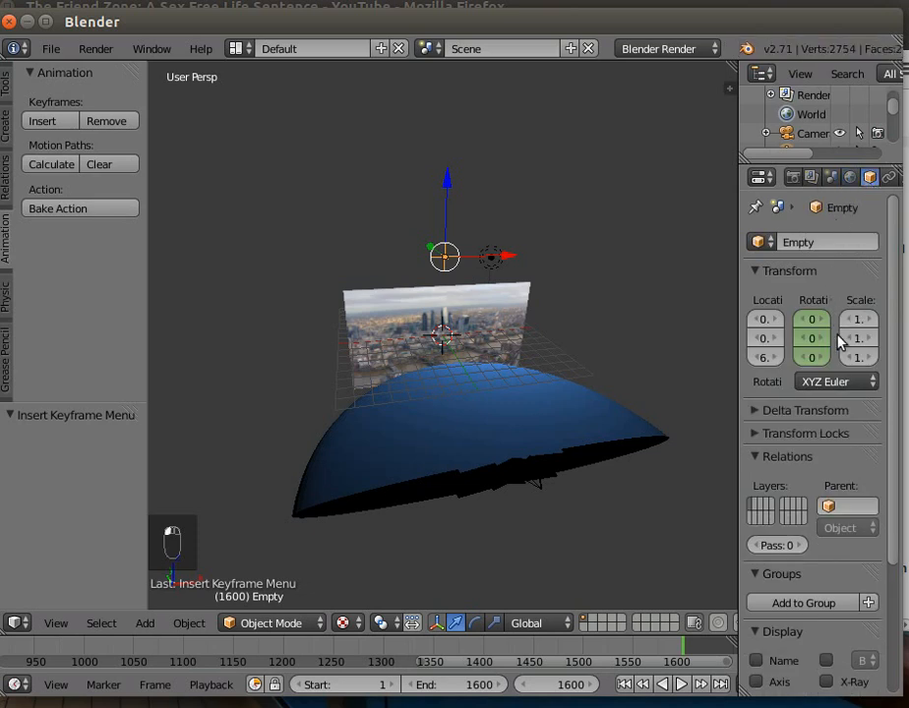
pyautogui.click(810, 357)
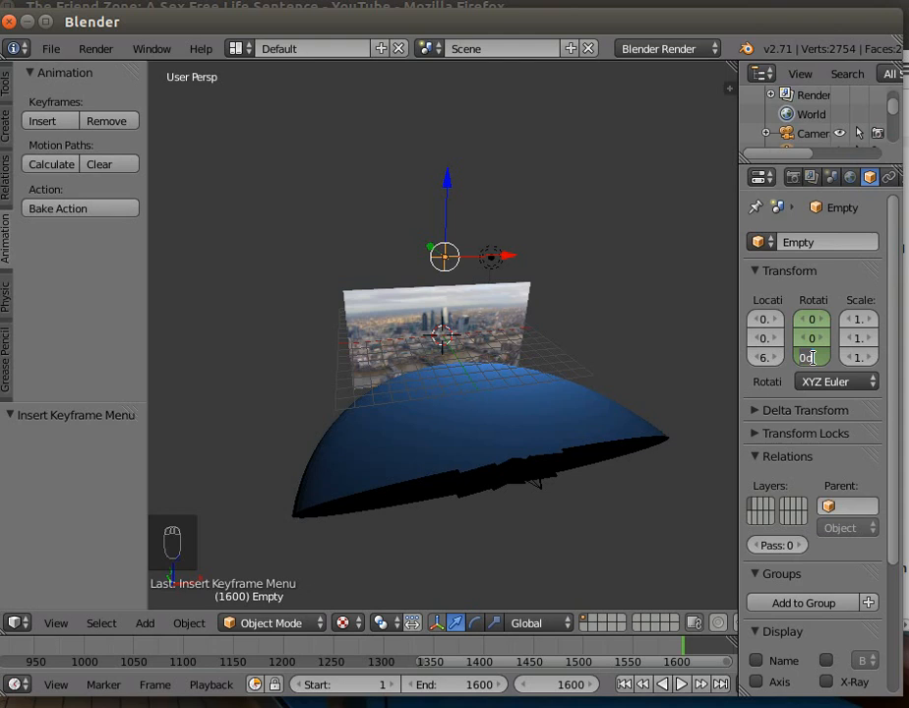
pyautogui.write('1440')
pyautogui.press('Return')
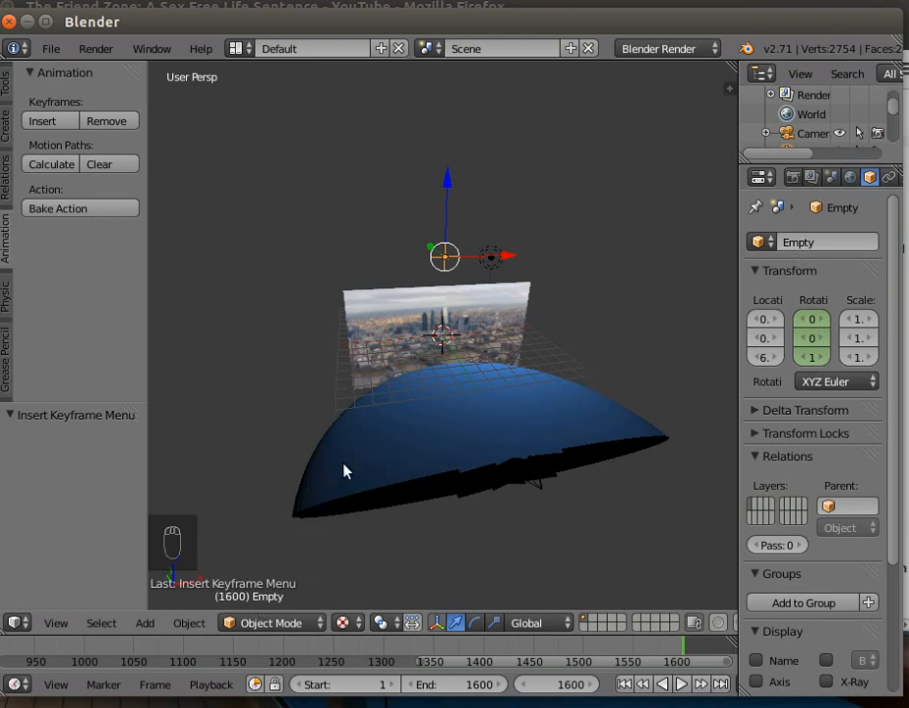
# Check the empty's rotation curves in the Graph Editor, and insert a rotation keyframe for it at frame 1600
pyautogui.click(16, 621)
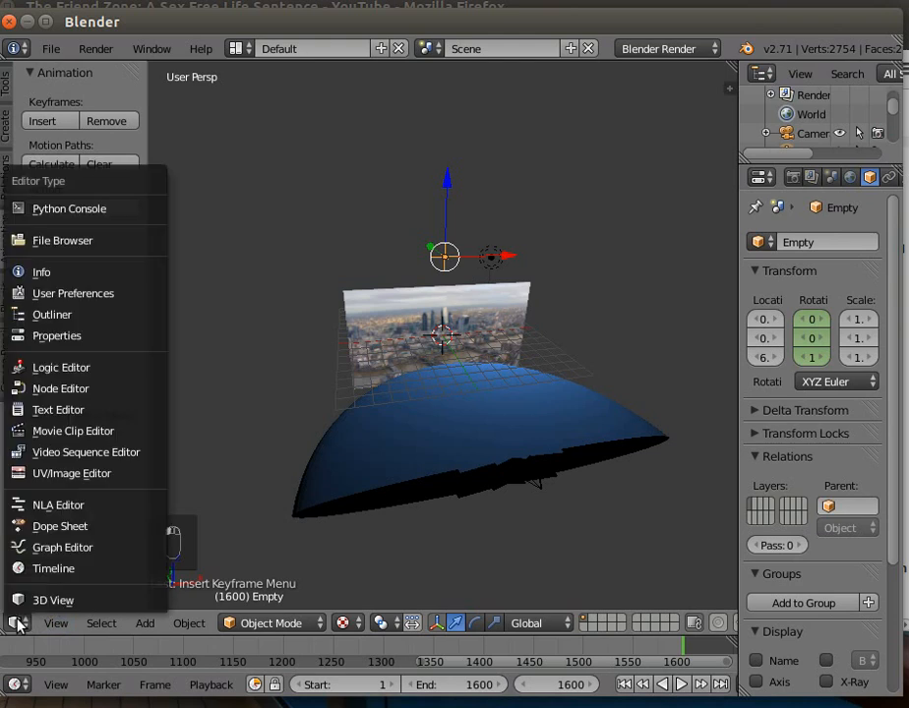
pyautogui.click(40, 549)
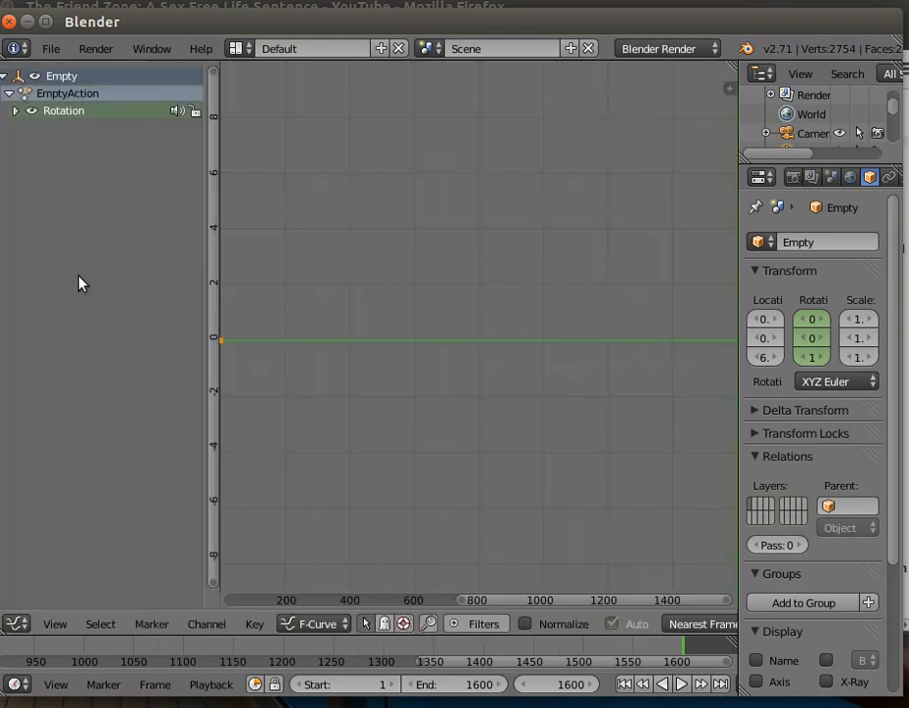
pyautogui.click(16, 111)
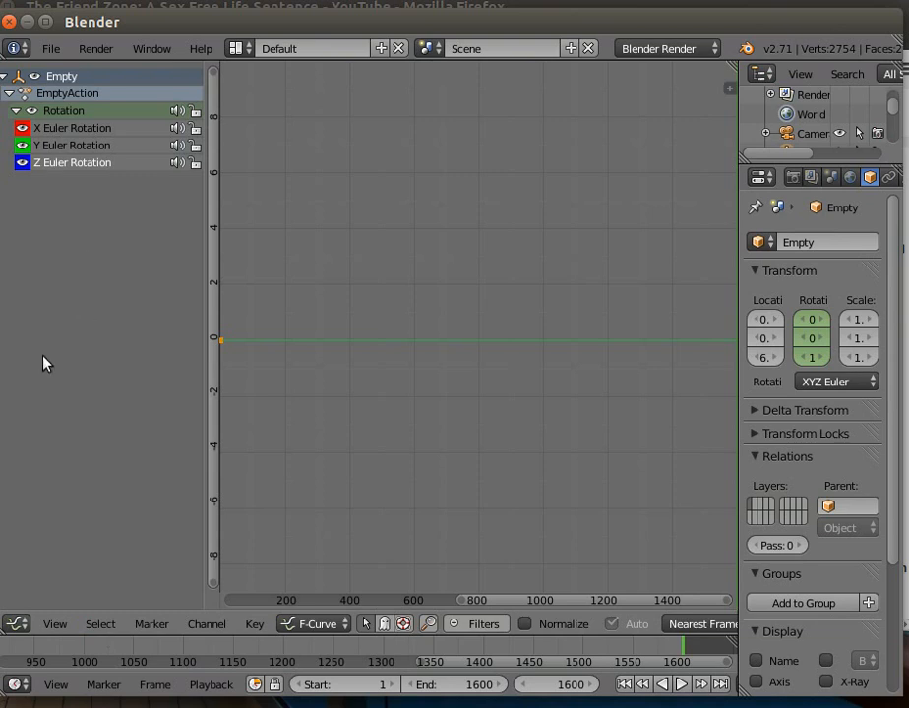
pyautogui.click(16, 623)
pyautogui.click(20, 600)
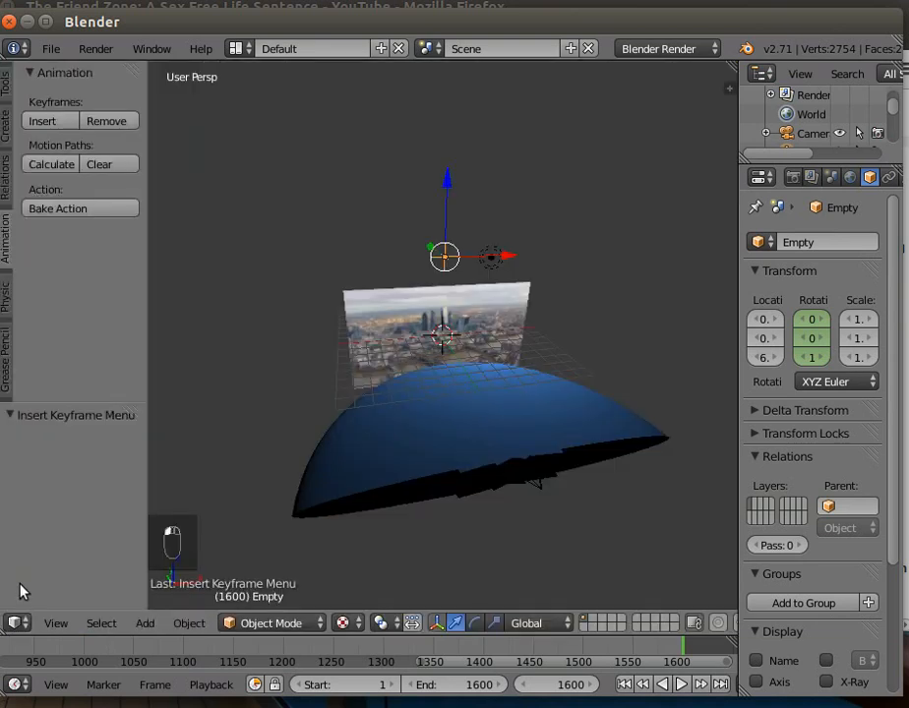
pyautogui.click(40, 120)
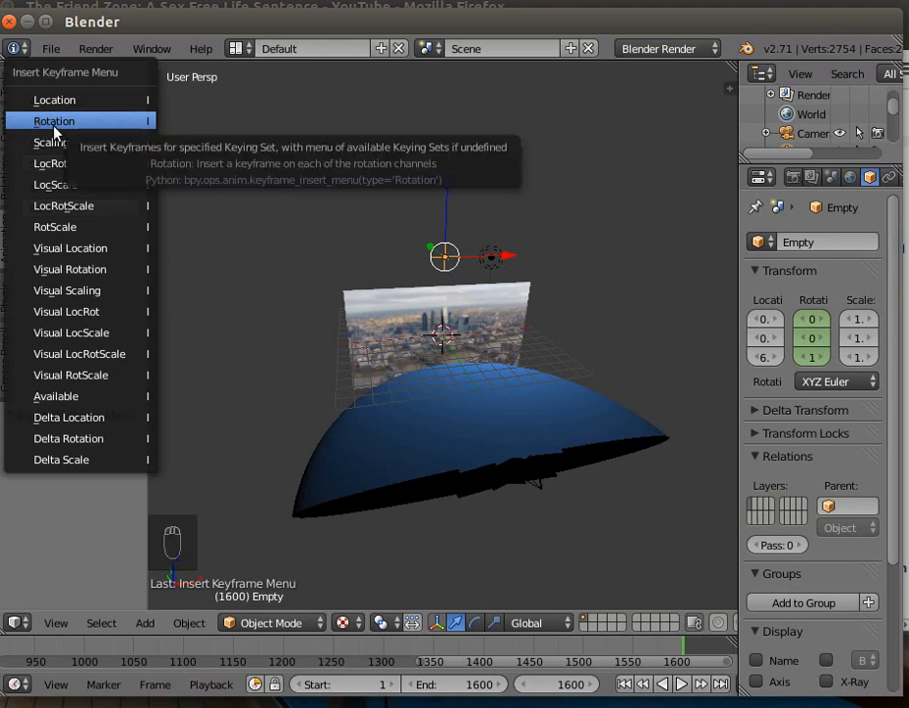
pyautogui.click(29, 124)
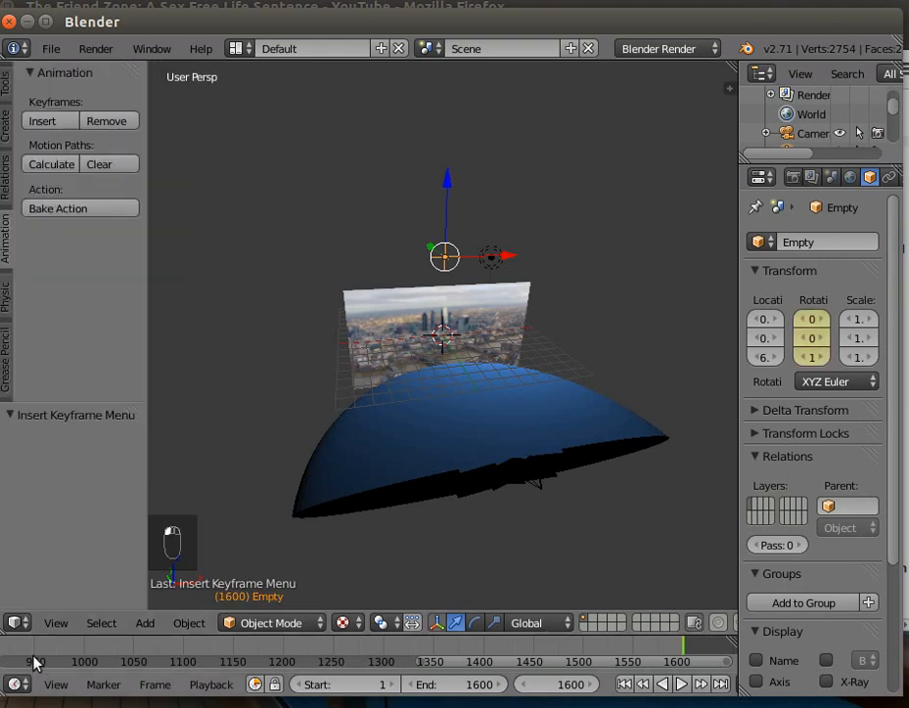
# Set the interpolation of the empty's rotation keyframes to Linear in the Graph Editor
pyautogui.click(15, 622)
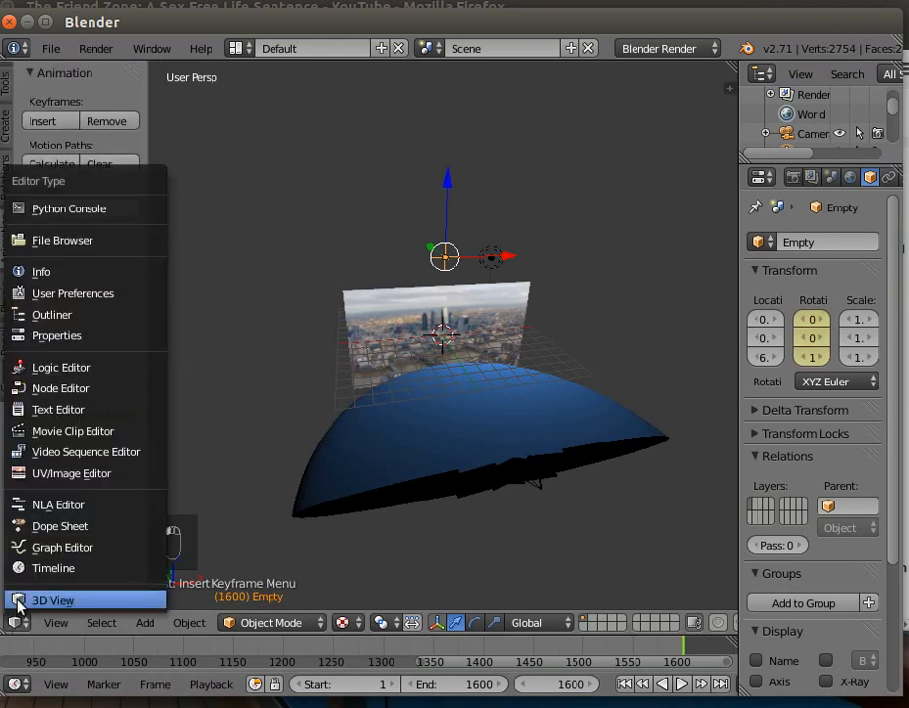
pyautogui.click(61, 547)
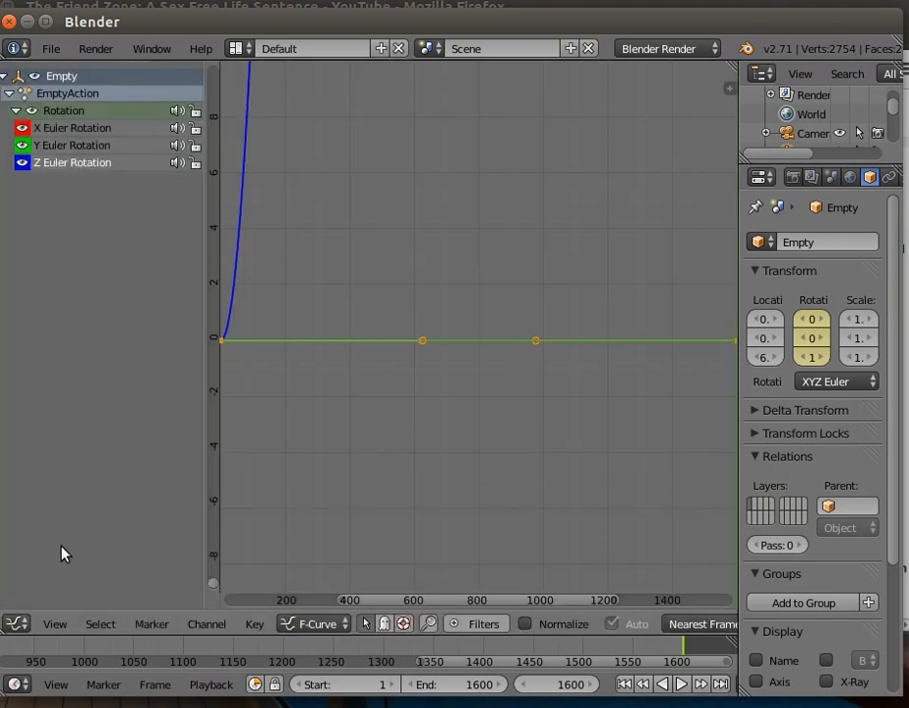
pyautogui.click(255, 623)
pyautogui.moveTo(312, 379)
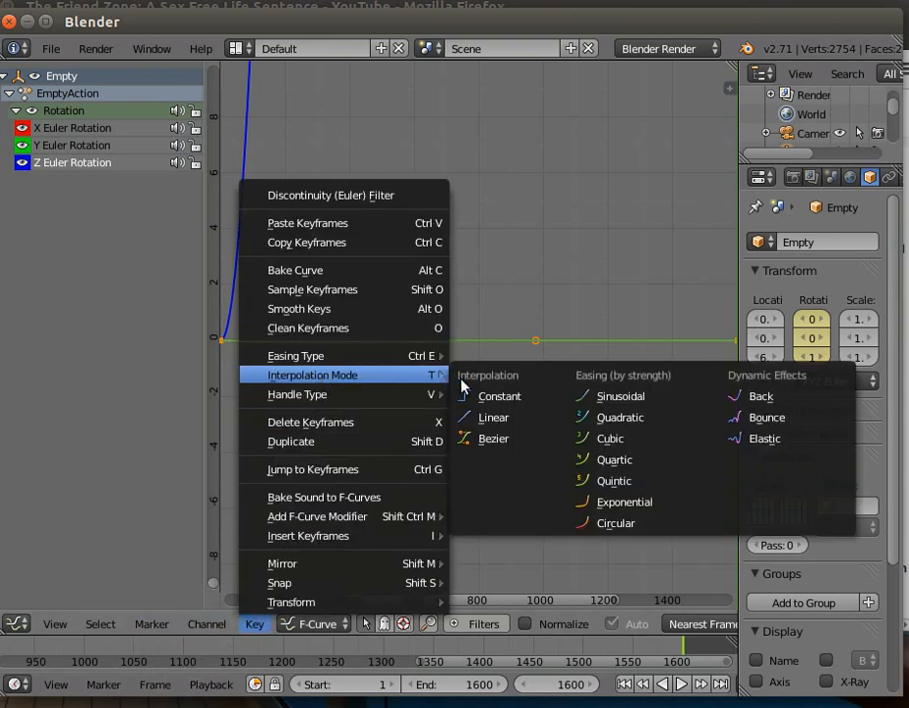
pyautogui.click(498, 419)
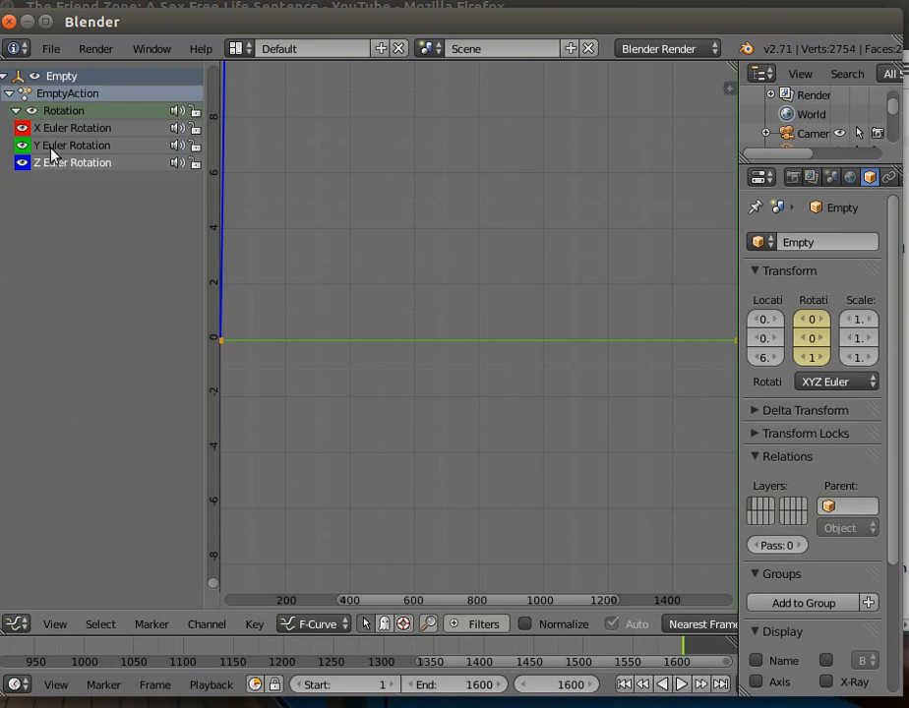
# Return to the 3D View and scrub the timeline back to about frame 1150 to check the empty's rotation
pyautogui.click(16, 623)
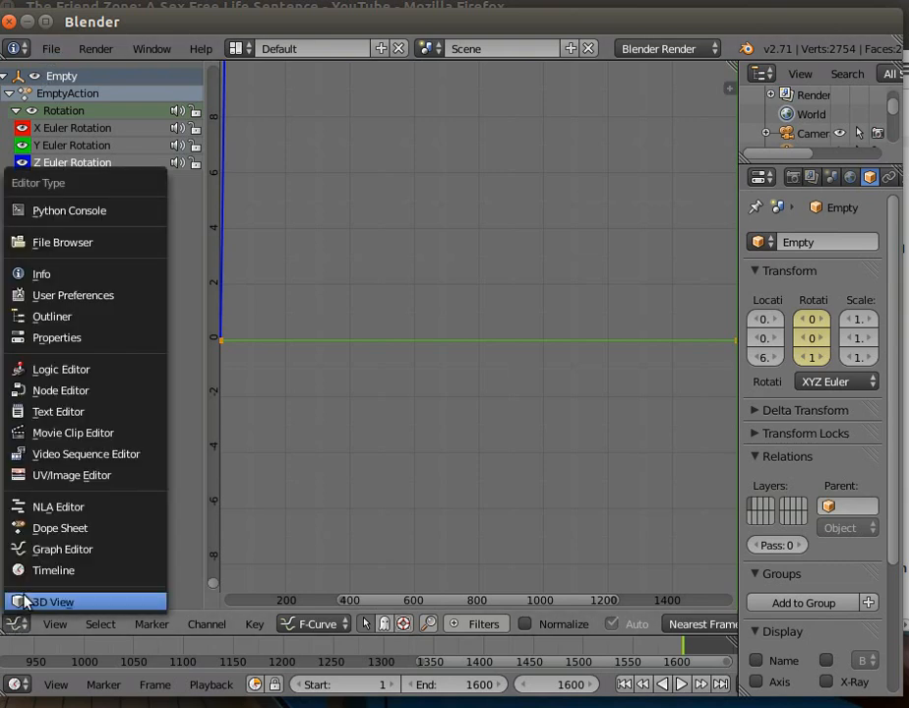
pyautogui.click(21, 602)
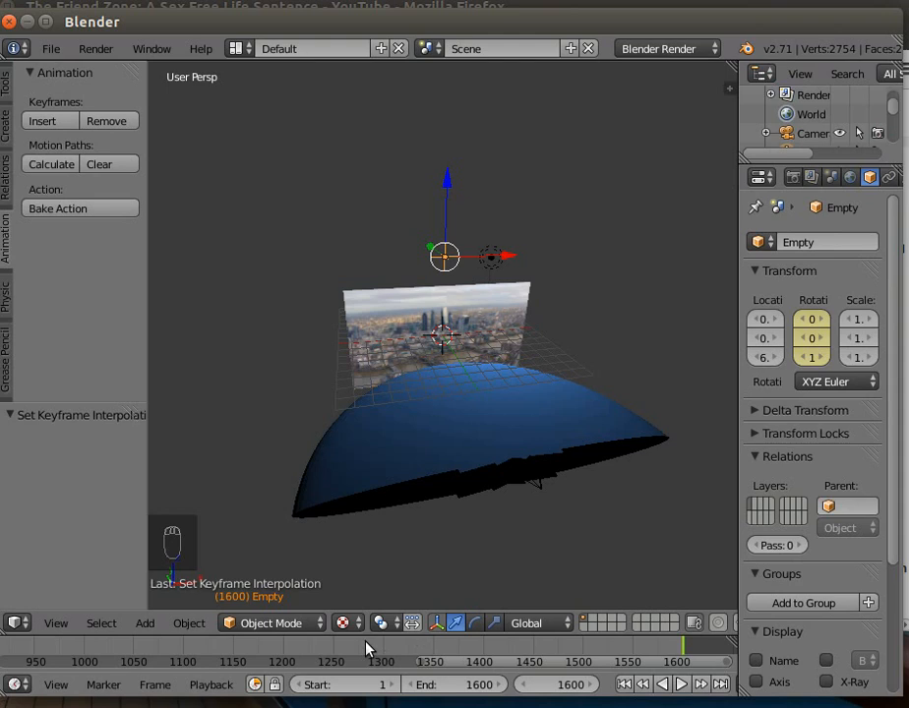
pyautogui.moveTo(370, 649); pyautogui.dragTo(375, 651)
pyautogui.moveTo(536, 655)
pyautogui.mouseDown()
pyautogui.moveTo(655, 634)
pyautogui.moveTo(665, 653)
pyautogui.moveTo(116, 663)
pyautogui.moveTo(397, 659)
pyautogui.mouseUp()
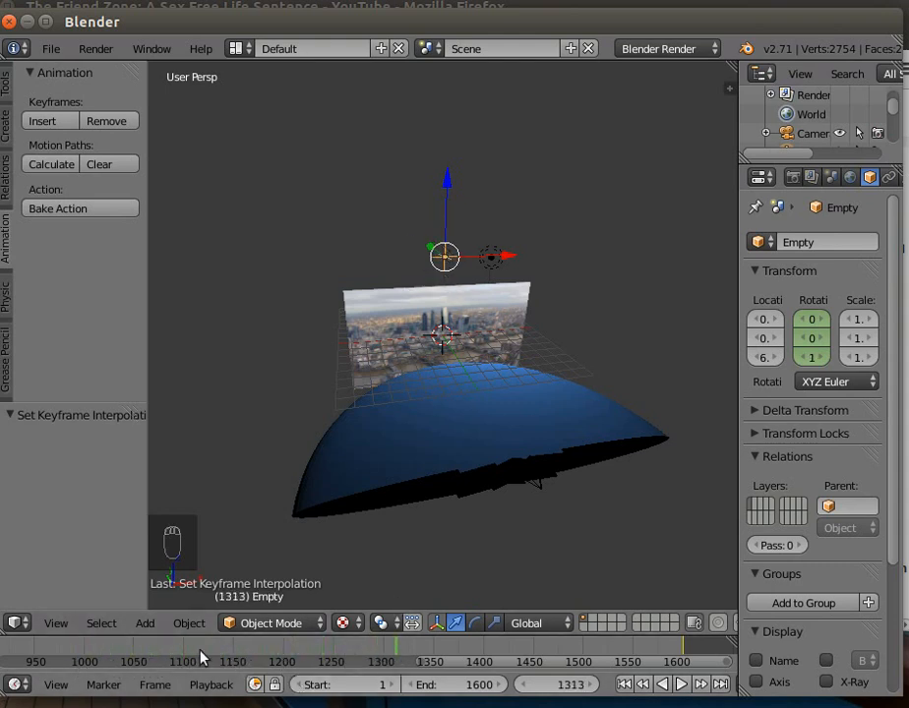
pyautogui.moveTo(229, 657)
pyautogui.mouseDown()
pyautogui.moveTo(436, 653)
pyautogui.moveTo(25, 653)
pyautogui.moveTo(406, 661)
pyautogui.moveTo(224, 661)
pyautogui.moveTo(233, 659)
pyautogui.mouseUp()
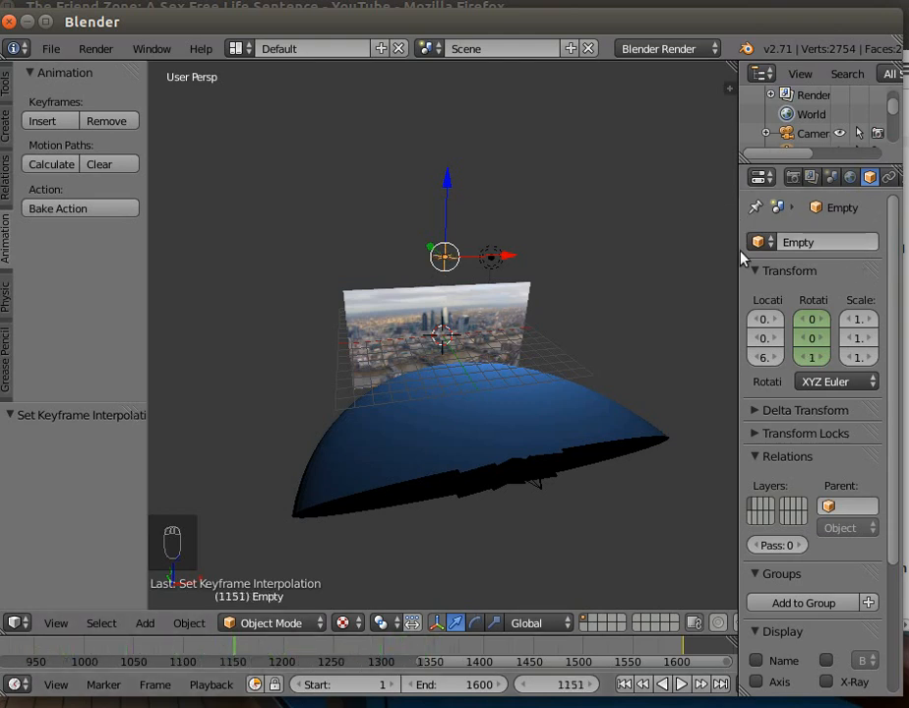
# Set the half-sphere shield's Voronoi texture mapping to Object coordinates, using the Empty as the object
pyautogui.moveTo(736, 285); pyautogui.dragTo(618, 296)
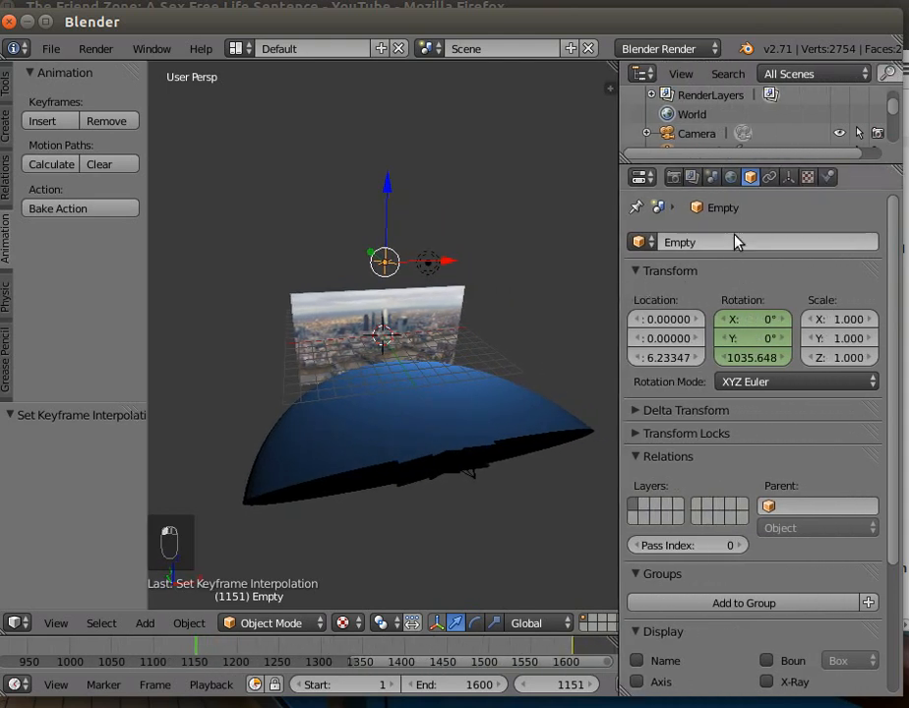
pyautogui.rightClick(485, 387)
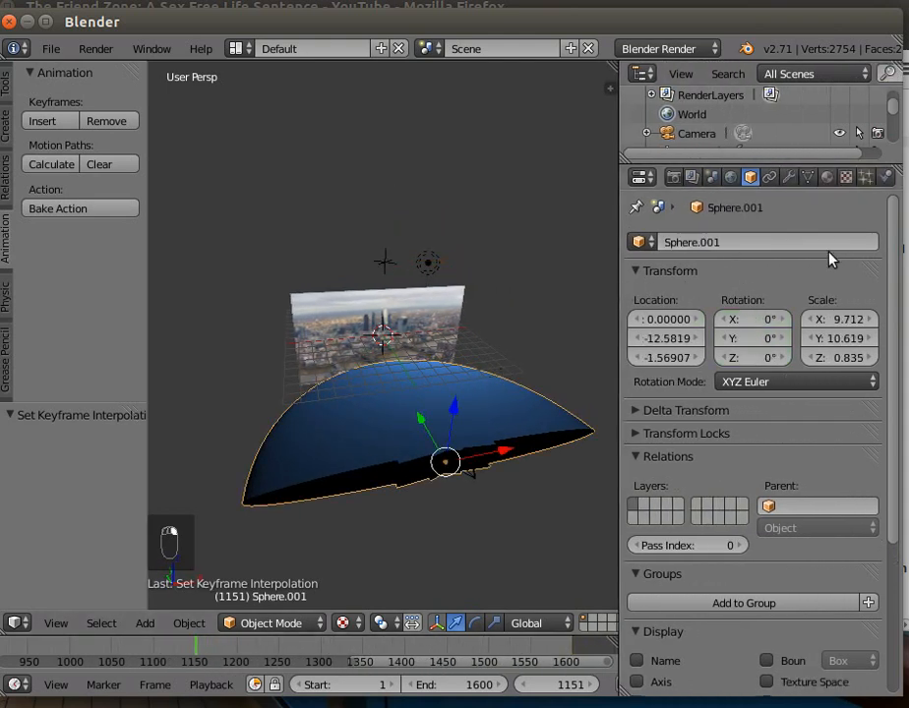
pyautogui.click(826, 179)
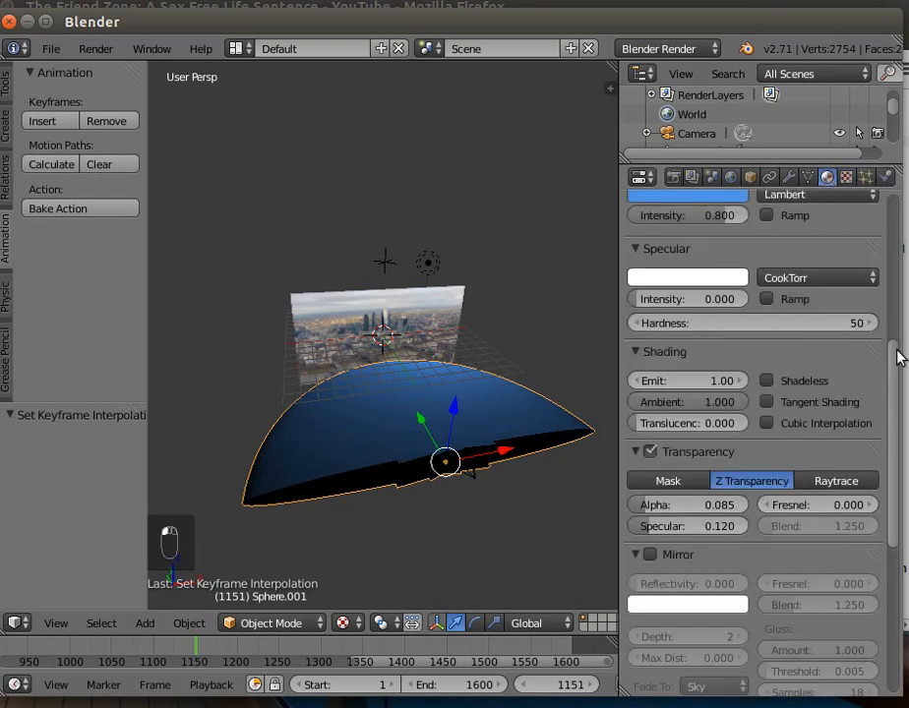
pyautogui.moveTo(891, 360); pyautogui.dragTo(847, 196)
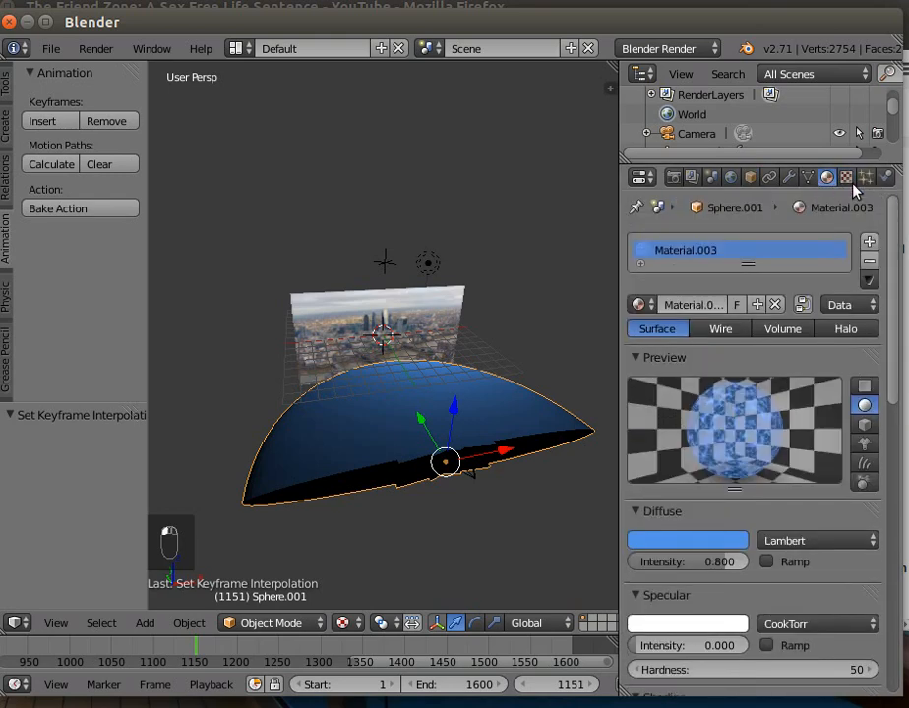
pyautogui.click(844, 179)
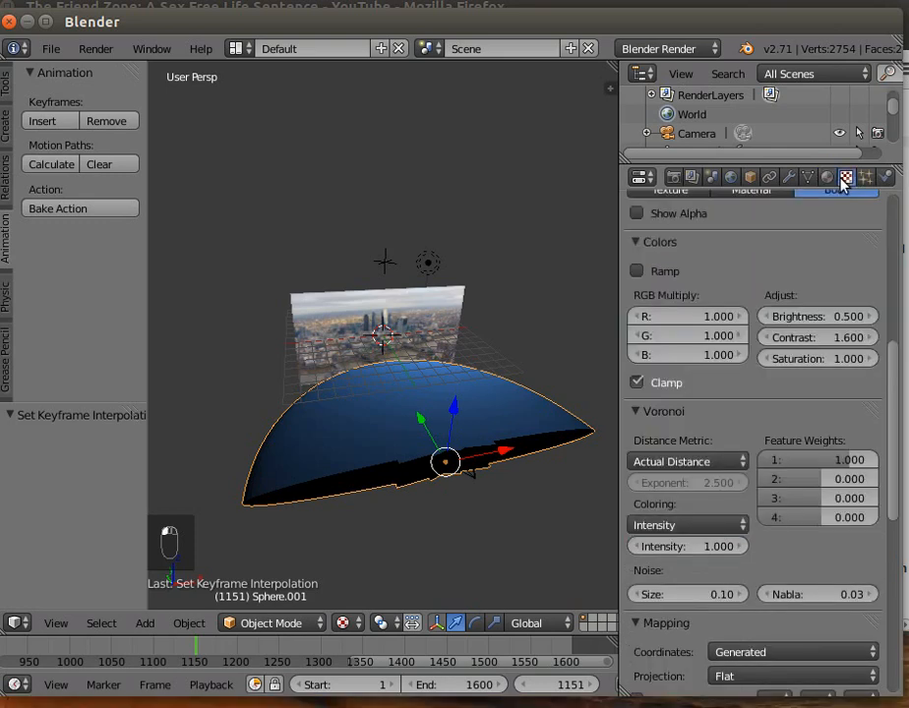
pyautogui.moveTo(892, 367); pyautogui.dragTo(895, 460)
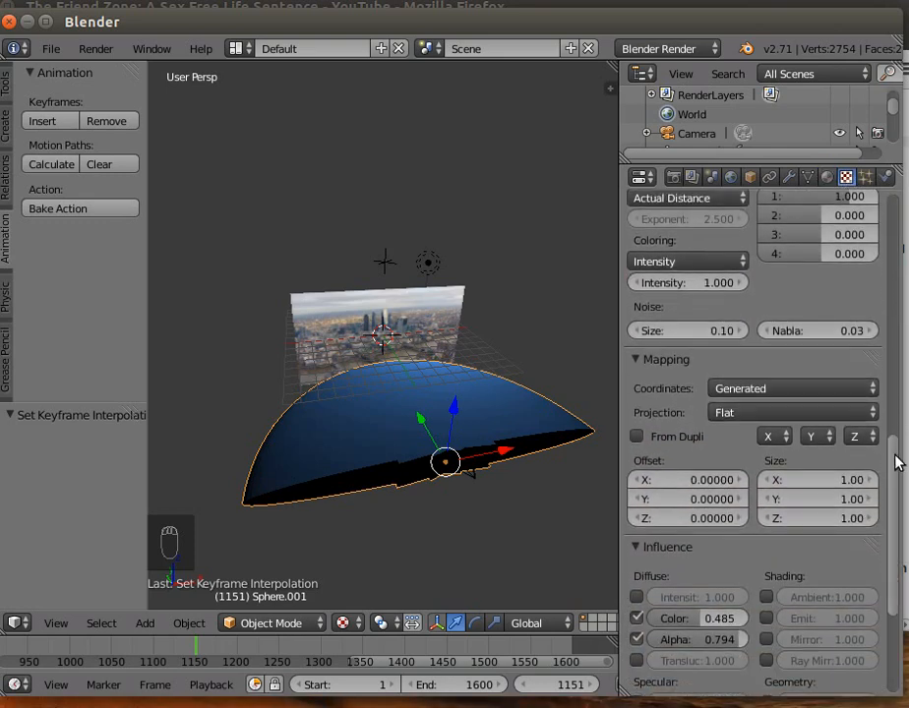
pyautogui.click(740, 389)
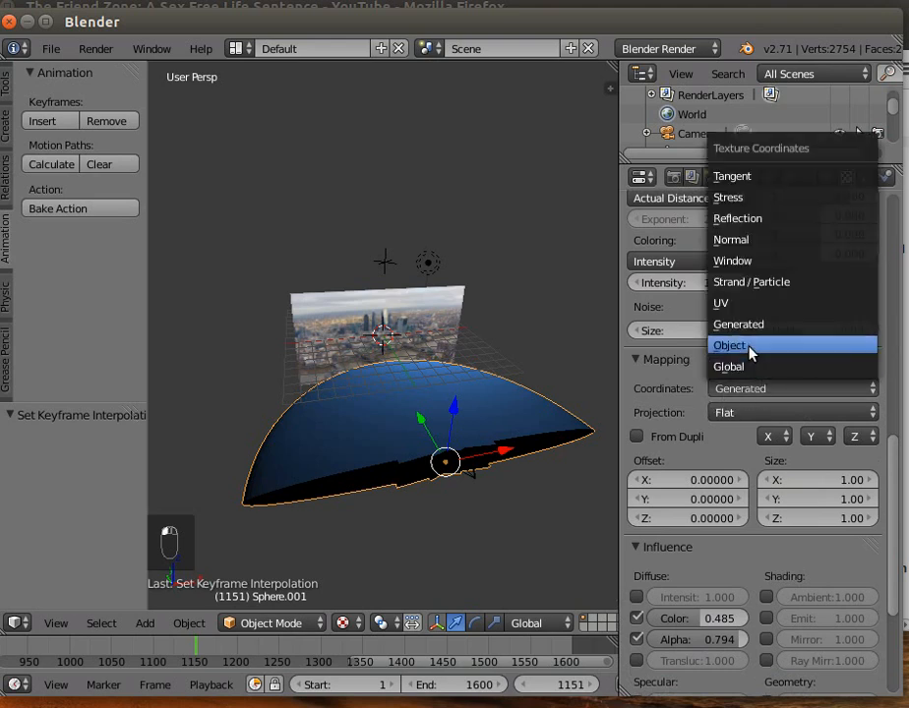
pyautogui.click(748, 348)
pyautogui.click(736, 414)
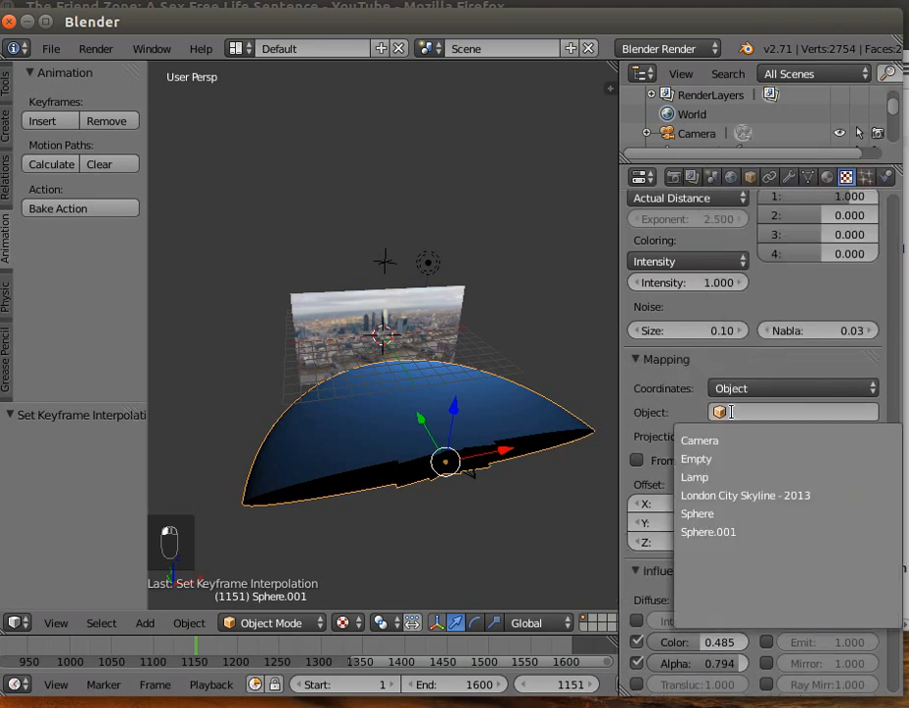
pyautogui.click(710, 458)
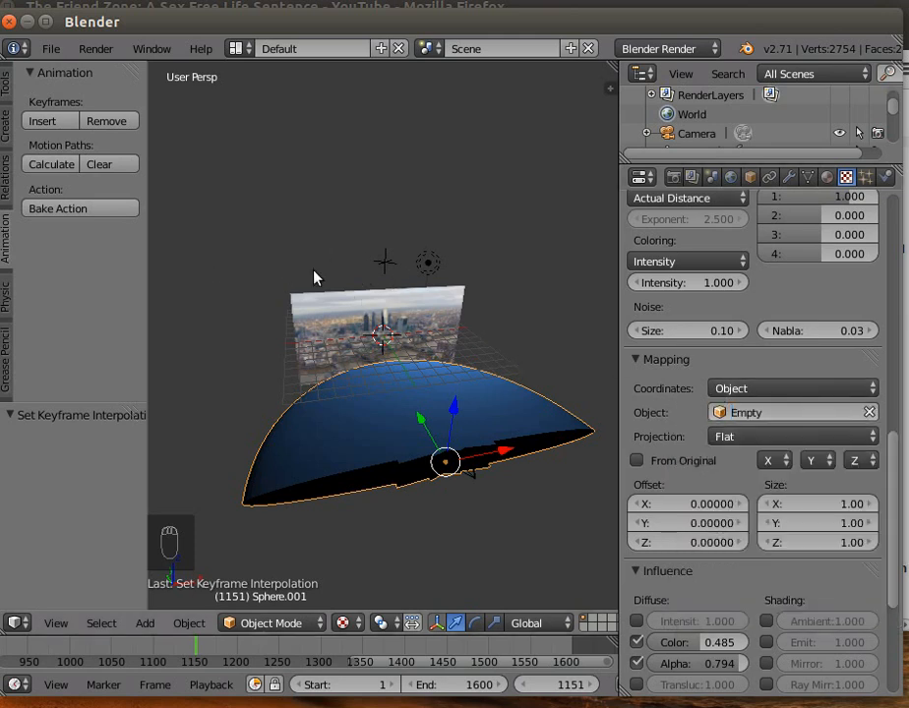
# Set the render anti-aliasing to 16 samples with the Catmull-Rom pixel filter
pyautogui.click(672, 177)
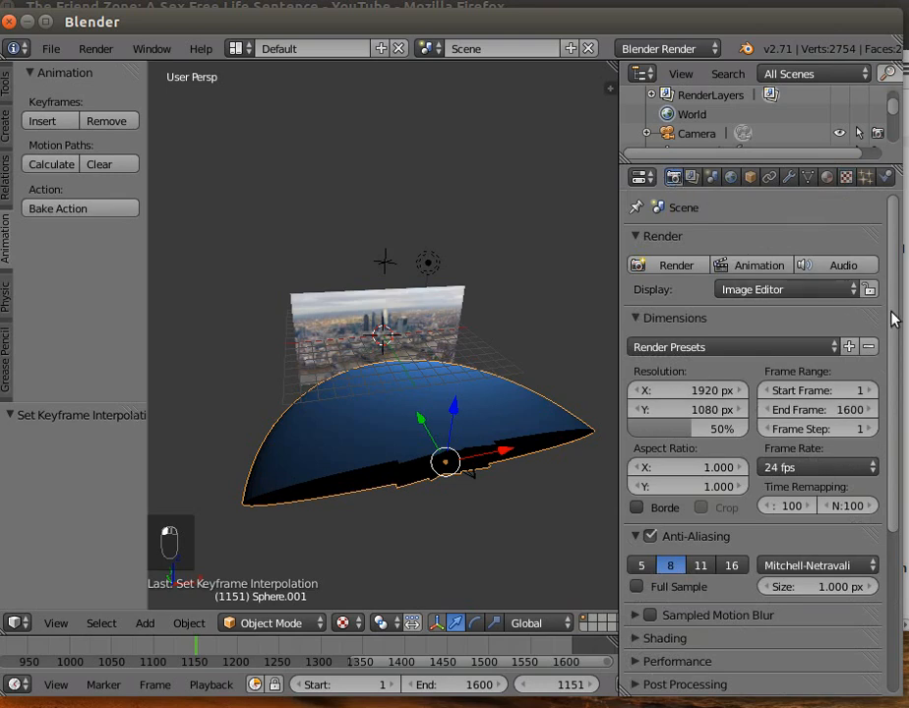
pyautogui.moveTo(893, 317); pyautogui.dragTo(885, 474)
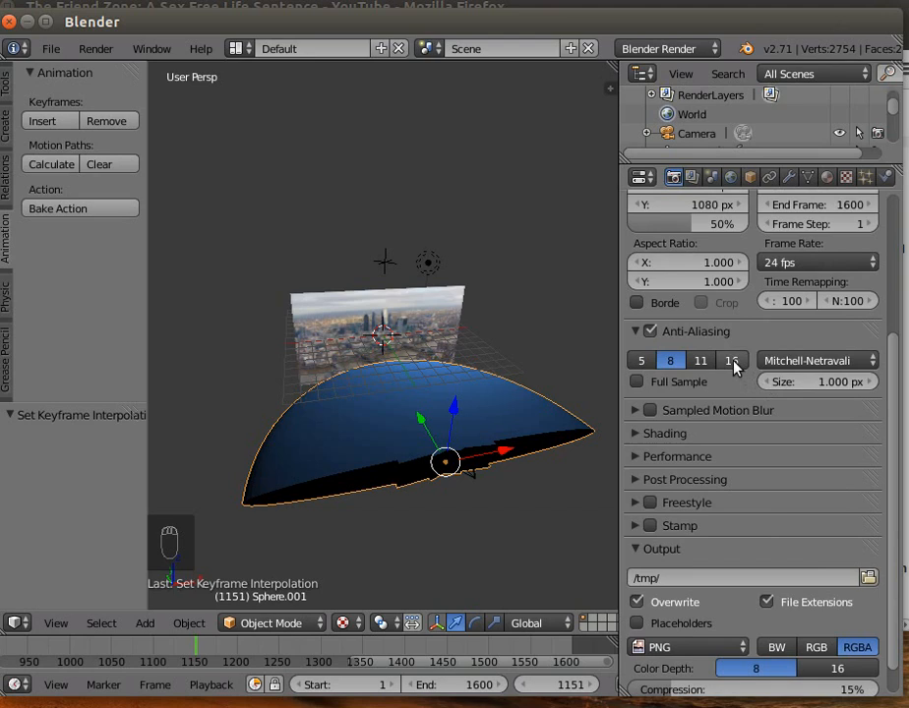
pyautogui.click(730, 361)
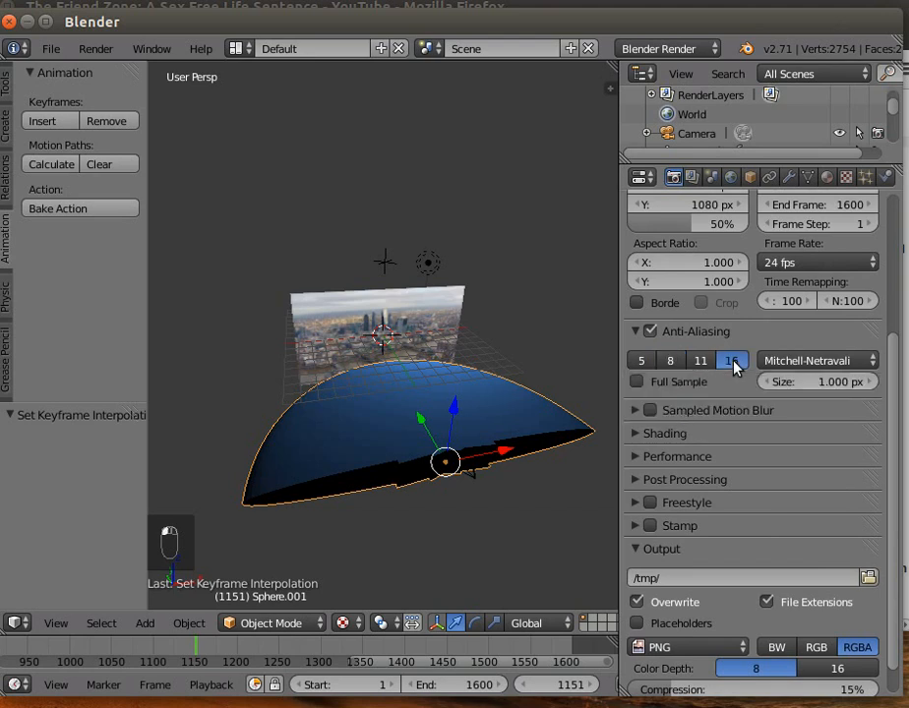
pyautogui.moveTo(896, 375); pyautogui.dragTo(897, 405)
pyautogui.click(839, 336)
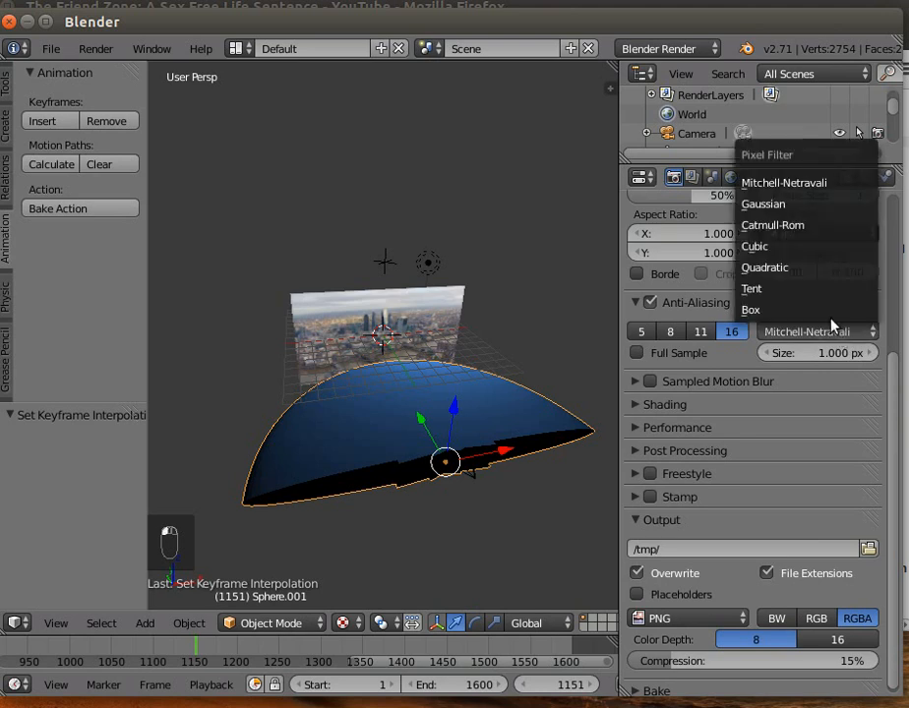
pyautogui.click(799, 227)
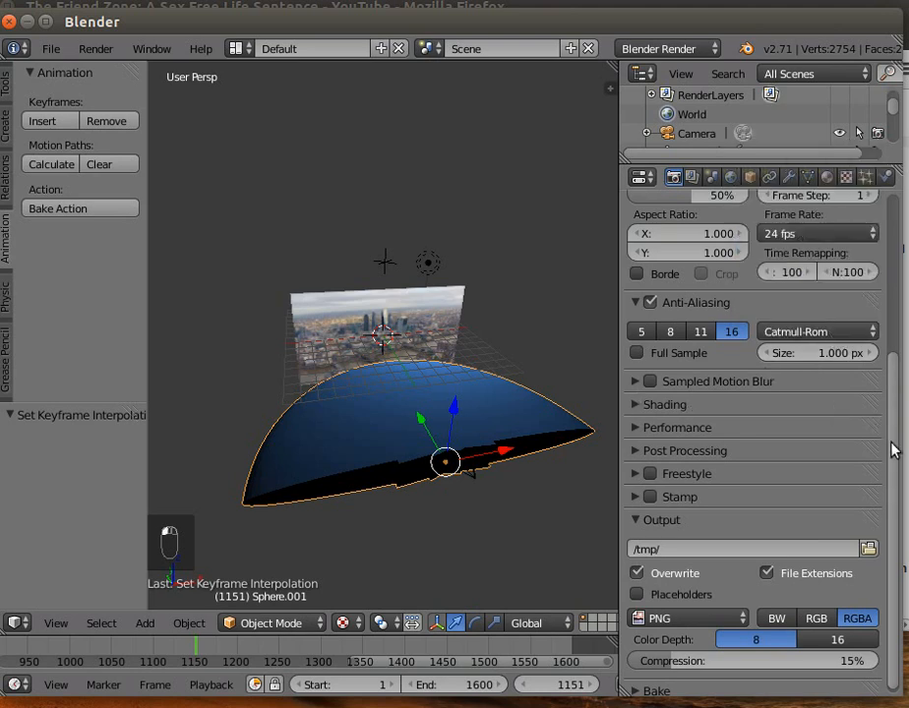
# Set the render output to the Desktop folder with the file name ufolont
pyautogui.moveTo(893, 451); pyautogui.dragTo(893, 470)
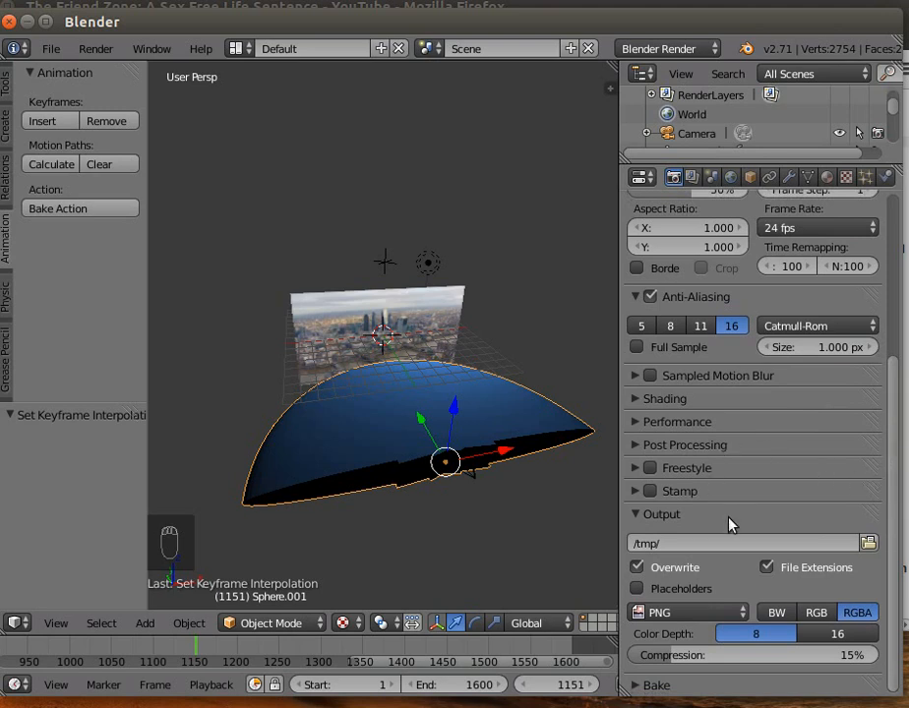
pyautogui.click(868, 543)
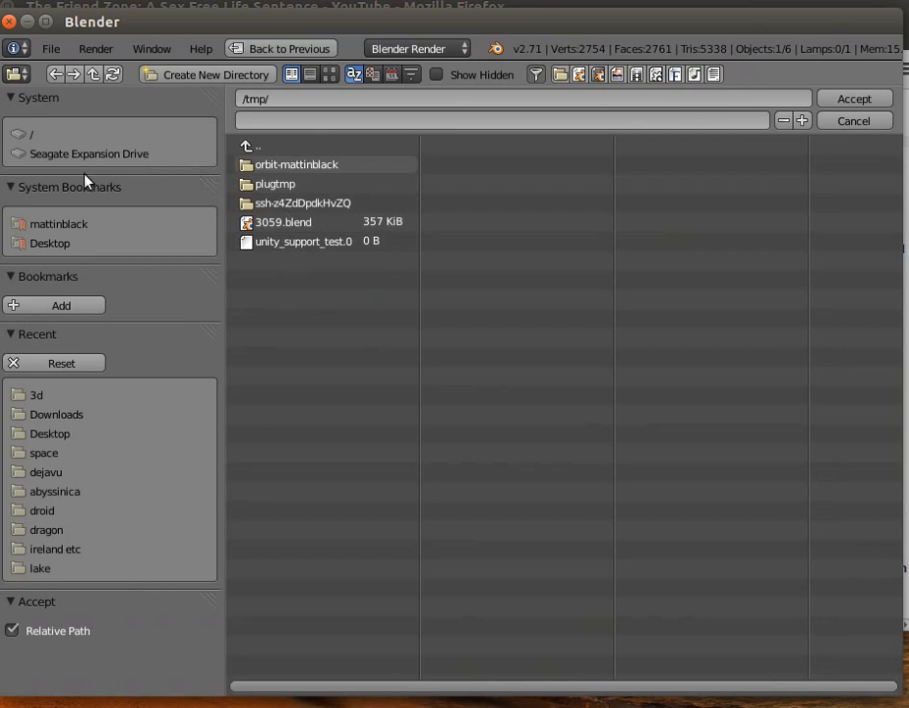
pyautogui.click(59, 244)
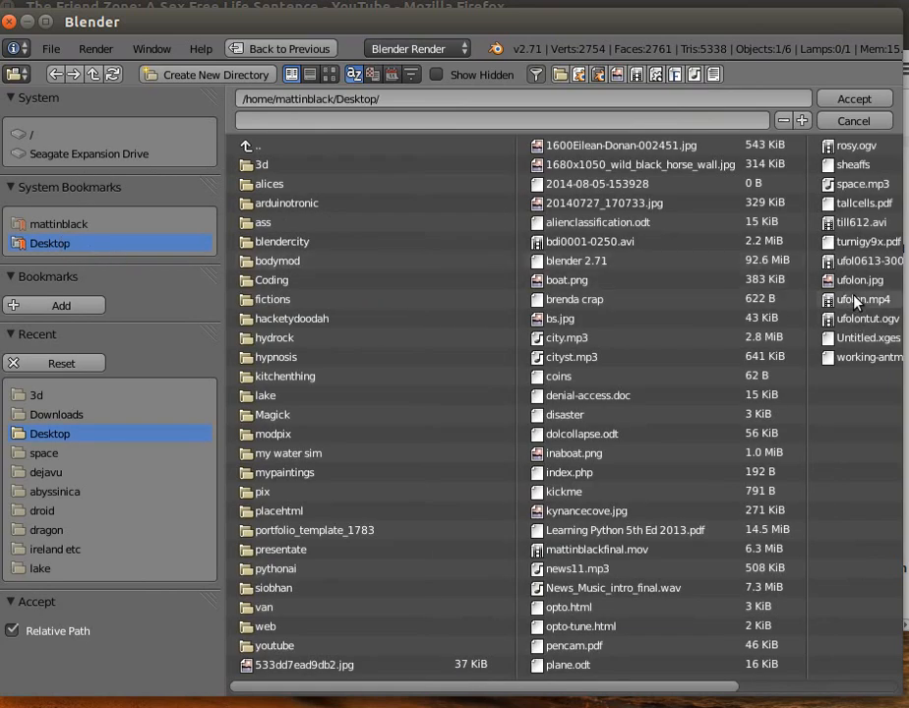
pyautogui.click(852, 100)
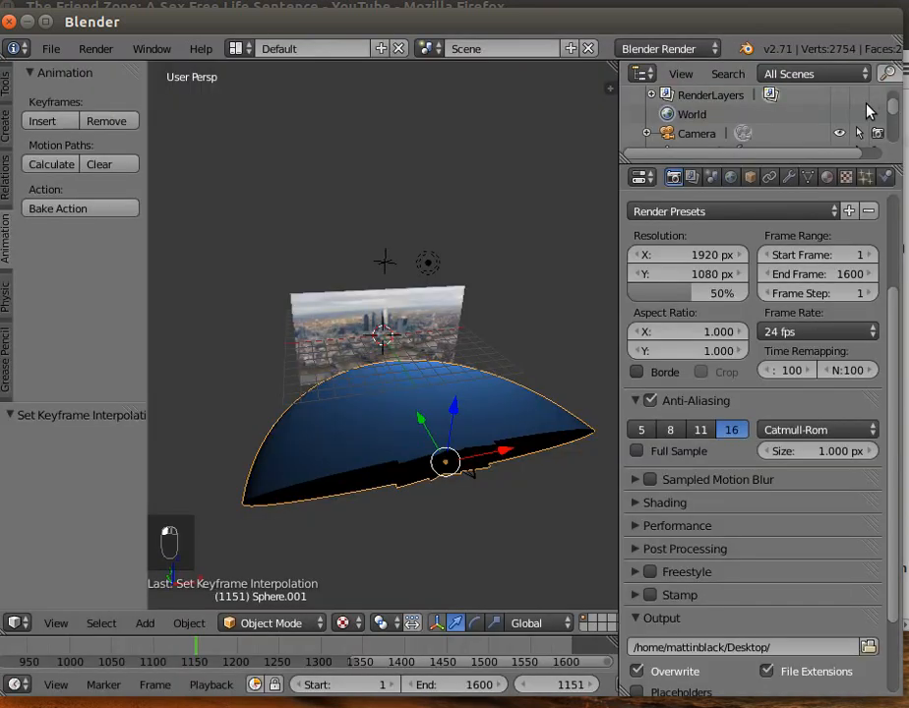
pyautogui.click(786, 646)
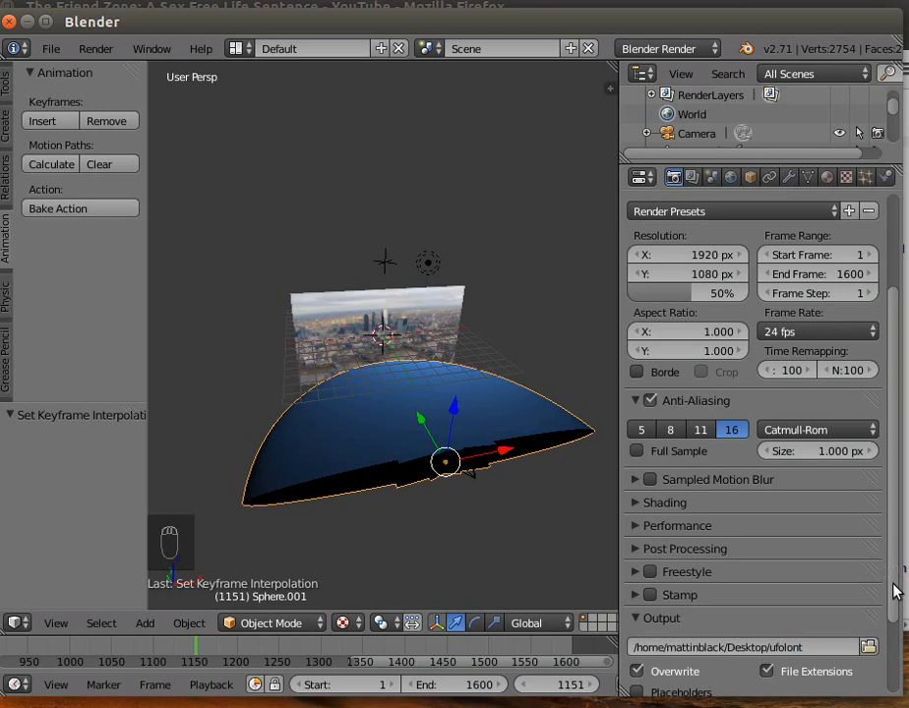
# Set the render output file format to the Xvid movie format
pyautogui.scroll(-3, 895, 590)
pyautogui.click(694, 613)
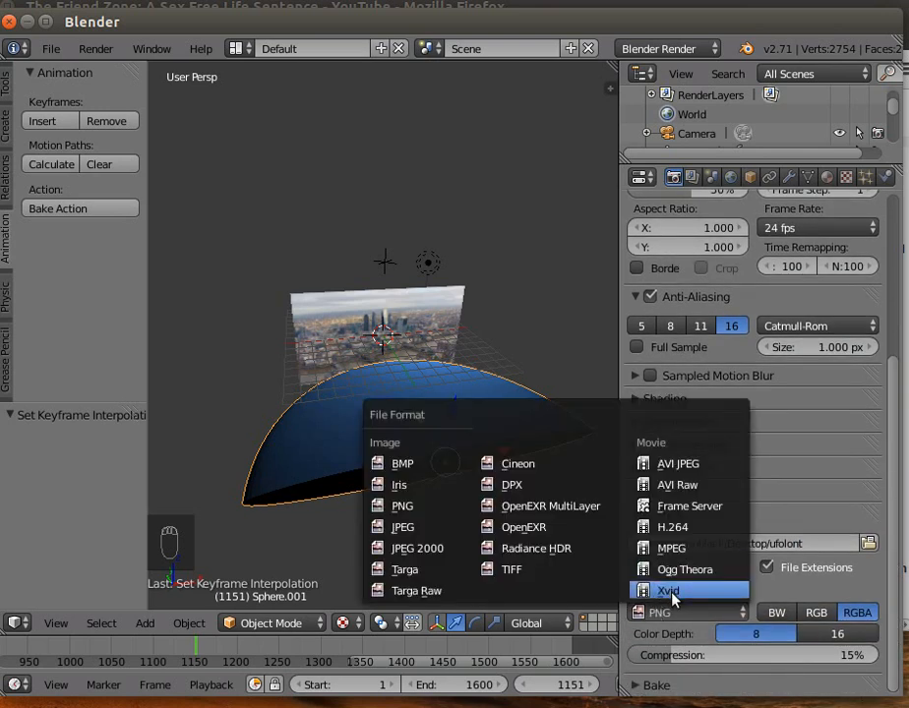
pyautogui.click(673, 592)
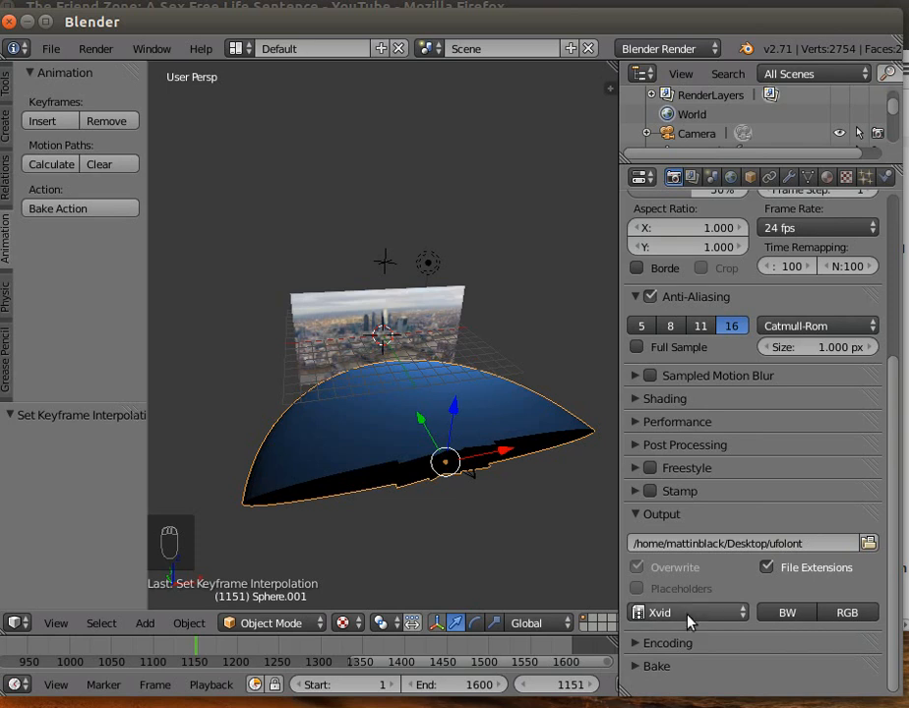
# Try to render the full animation from frame 1, and cancel the render
pyautogui.click(103, 53)
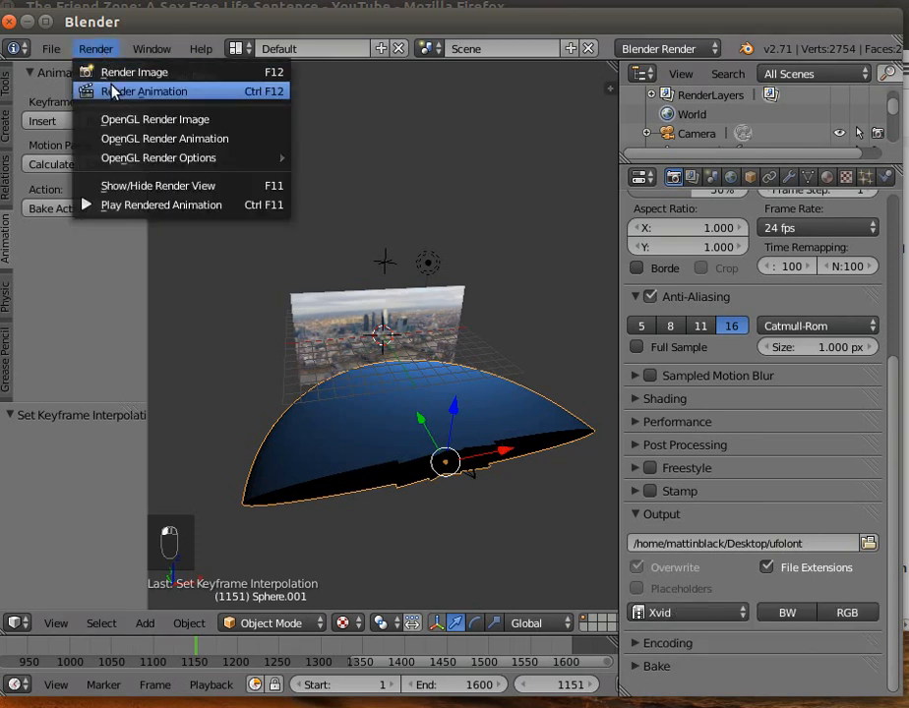
pyautogui.click(115, 92)
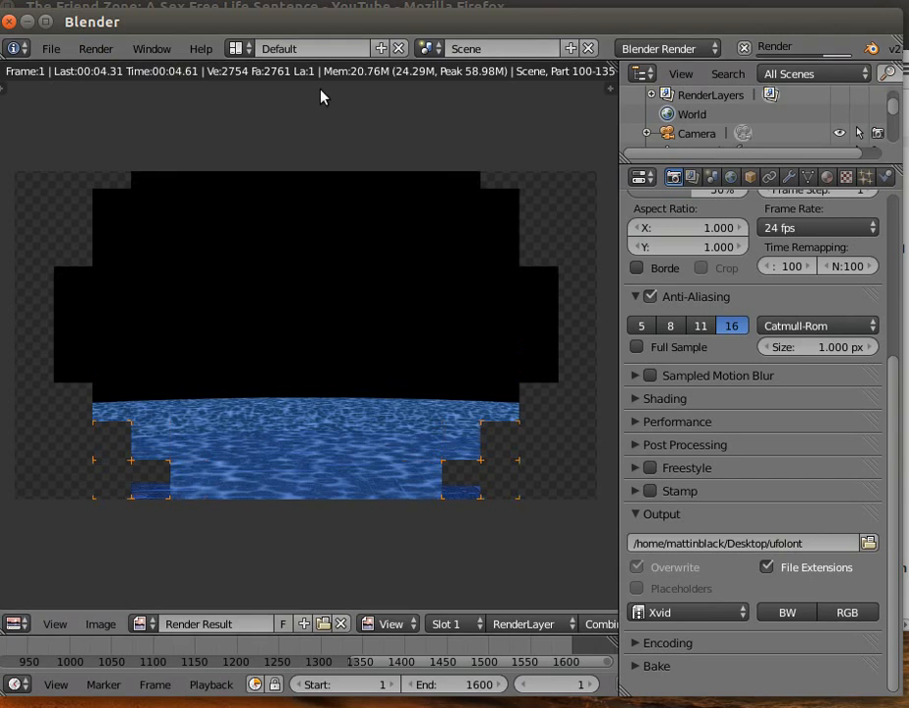
pyautogui.click(94, 49)
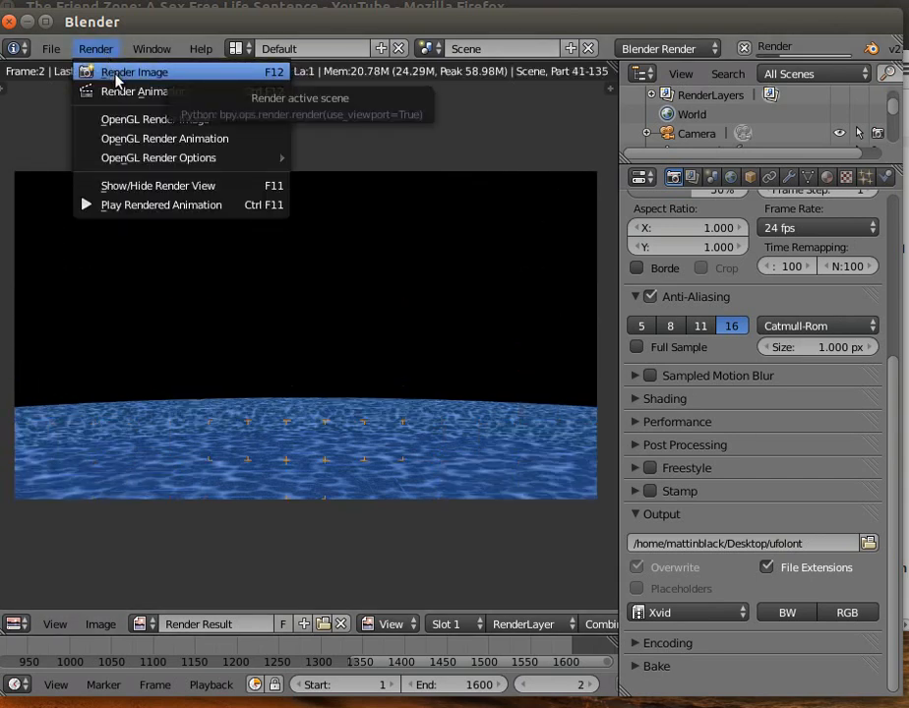
pyautogui.click(745, 48)
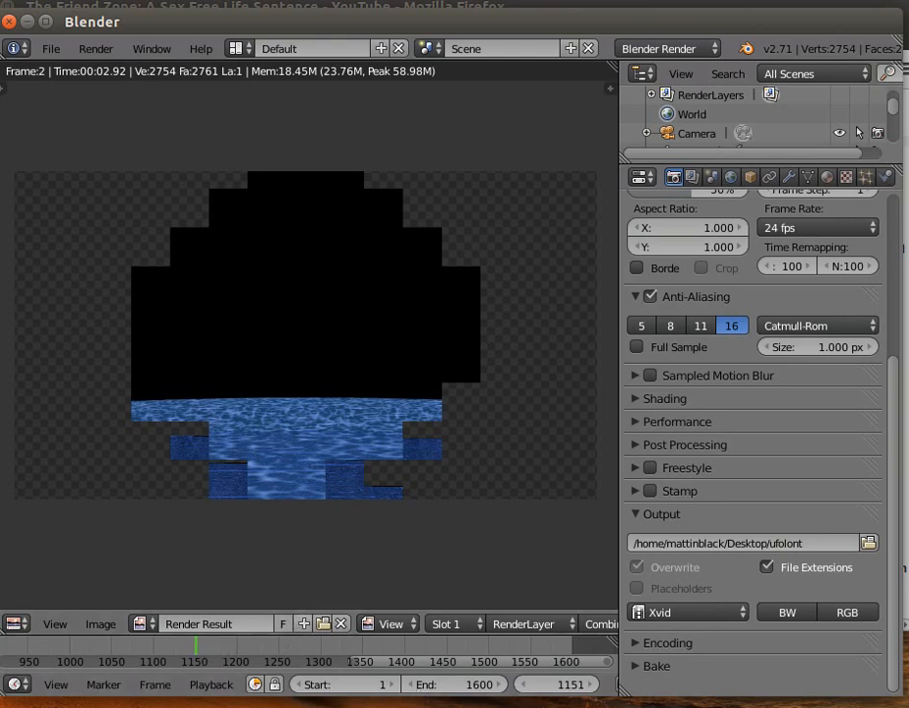
# Limit the animation's frame range to start at frame 60 and end at frame 300
pyautogui.click(373, 686)
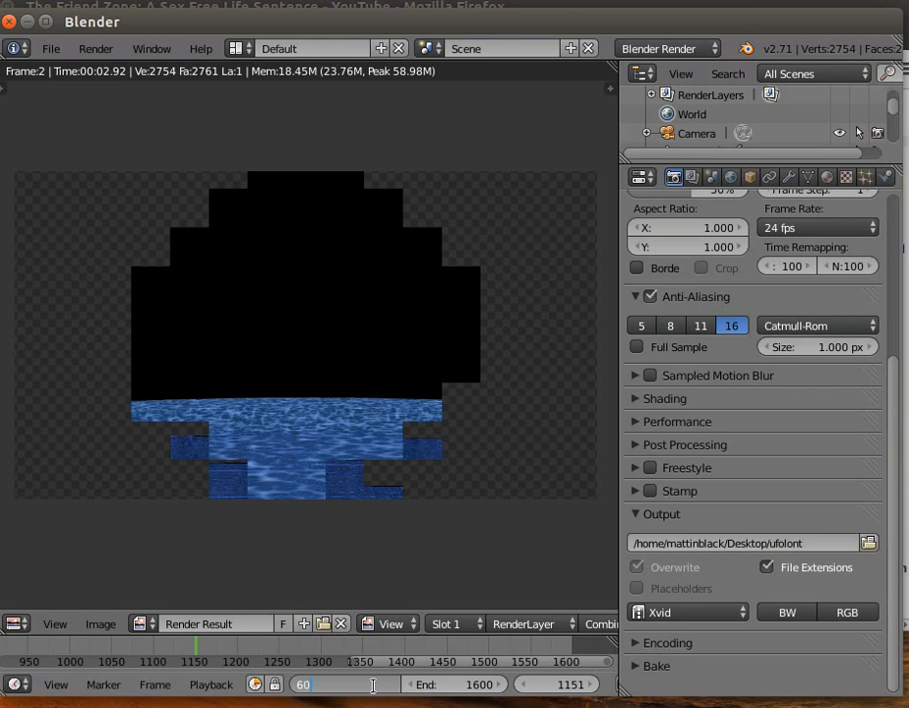
pyautogui.press('Return')
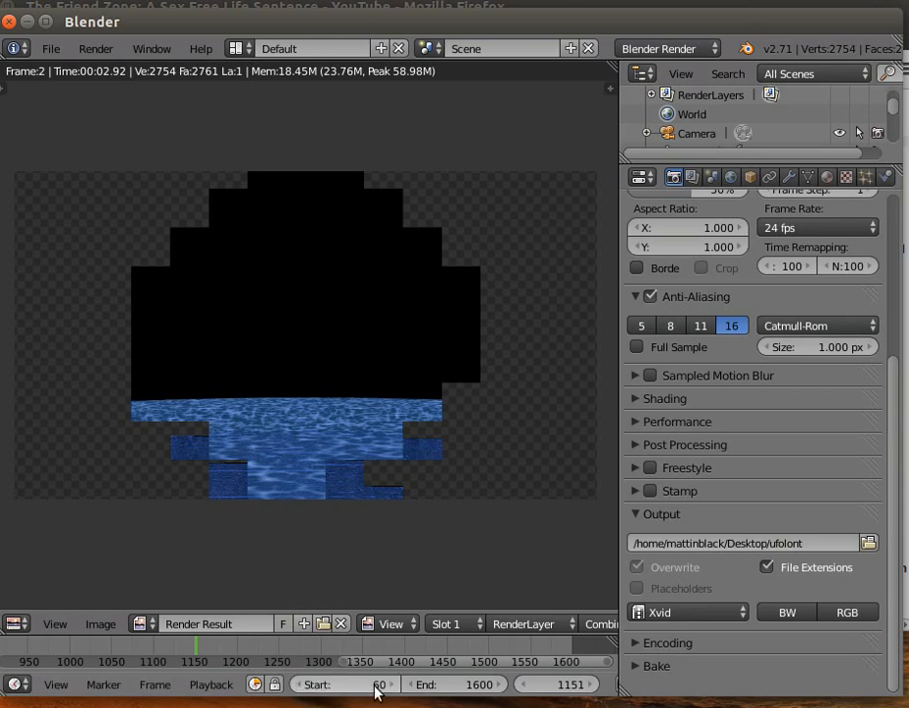
pyautogui.click(449, 684)
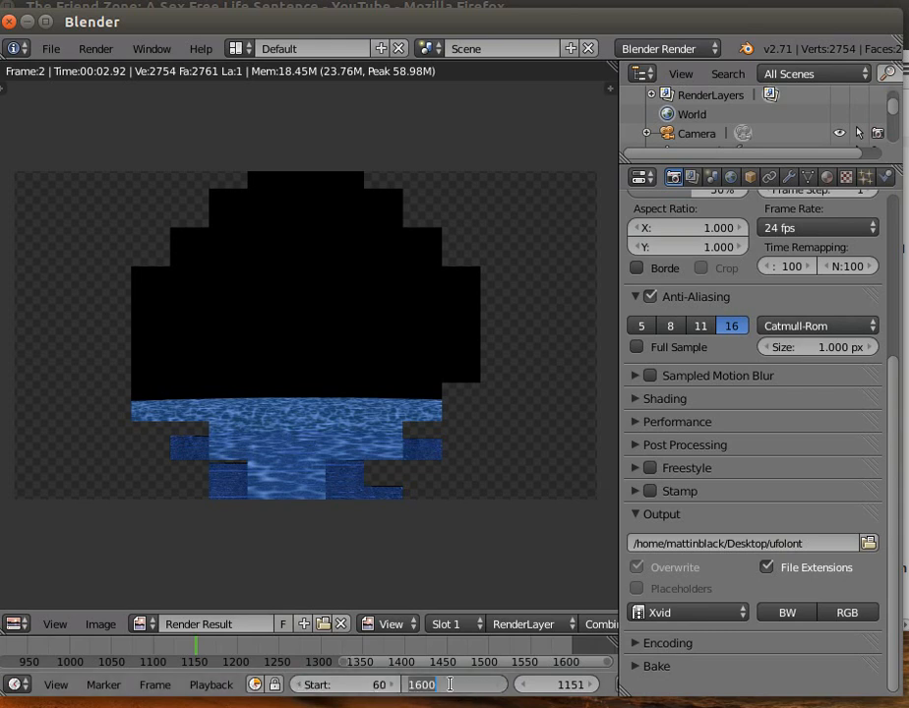
pyautogui.write('3')
pyautogui.press('Return')
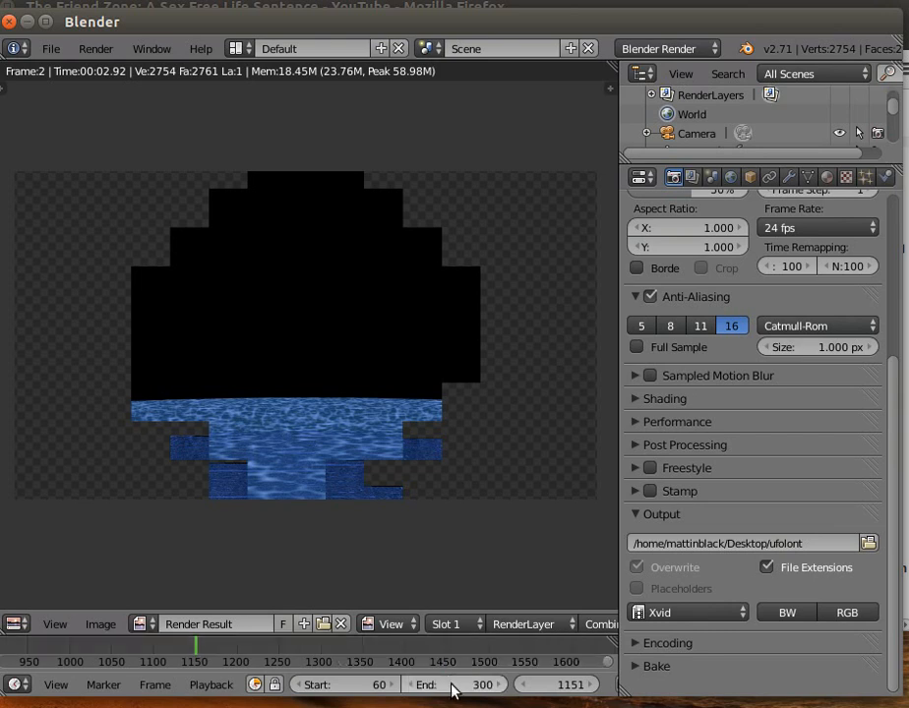
# Start rendering the shortened animation to check the shield against the skyline, and stop the render
pyautogui.click(95, 49)
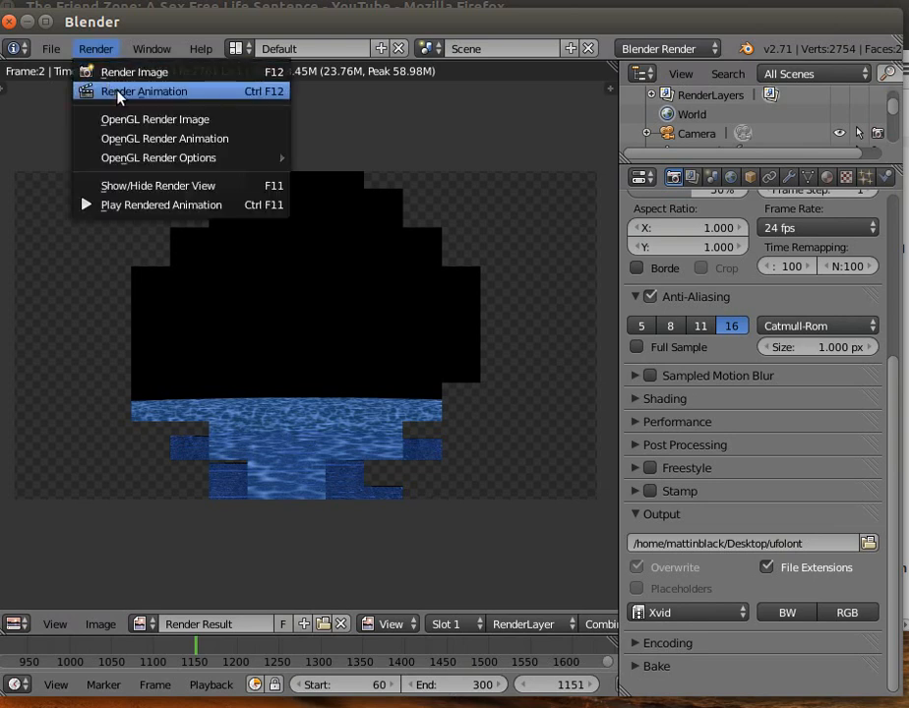
pyautogui.click(118, 93)
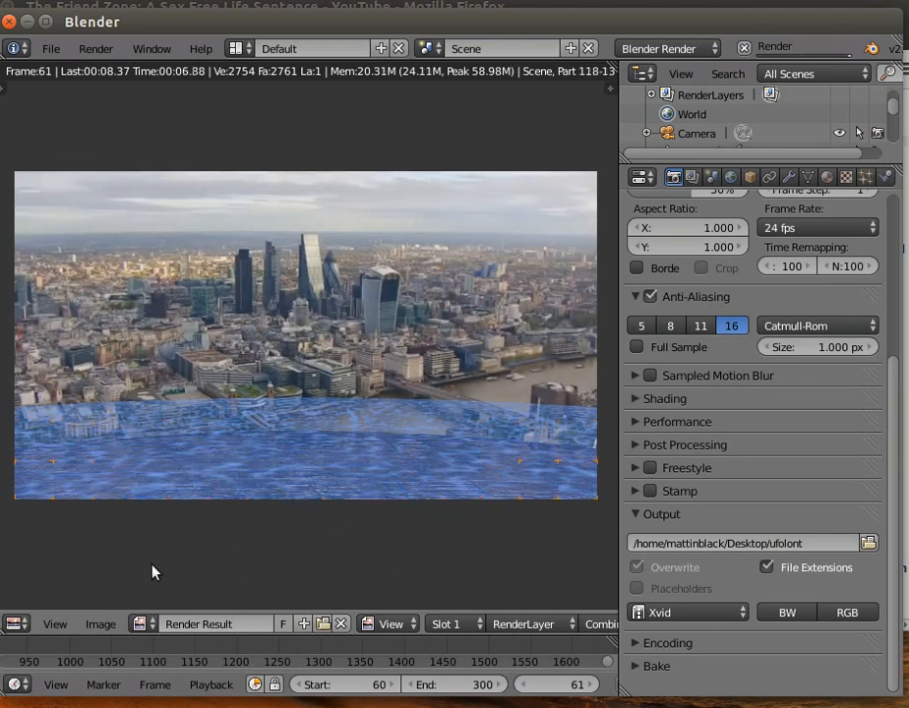
pyautogui.press('Escape')
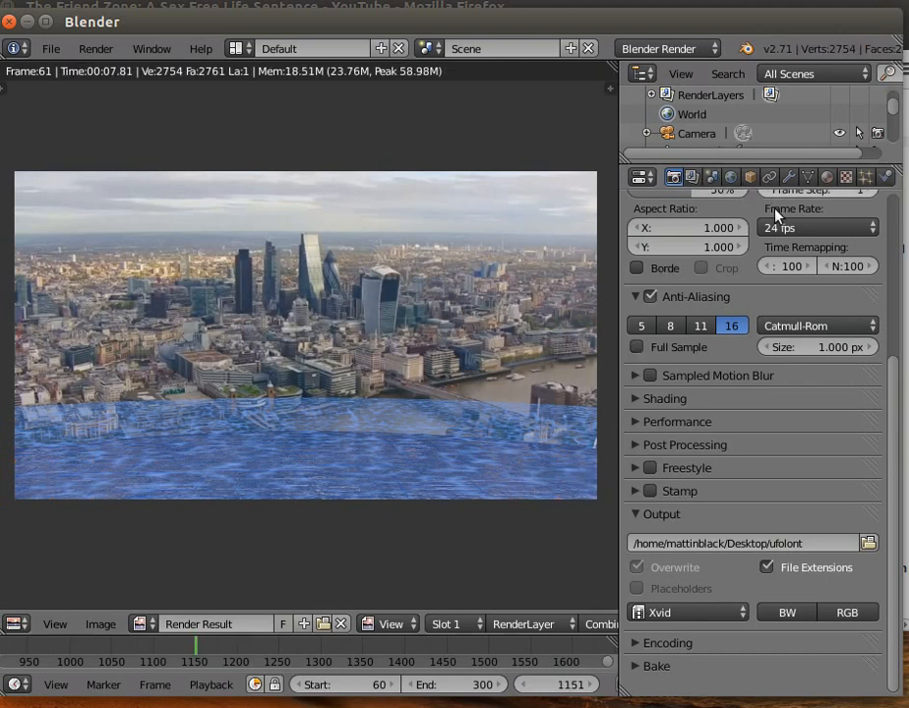
# Set the shield's Voronoi texture noise size to 0.2 and render a still image of the current frame
pyautogui.moveTo(890, 374); pyautogui.dragTo(893, 166)
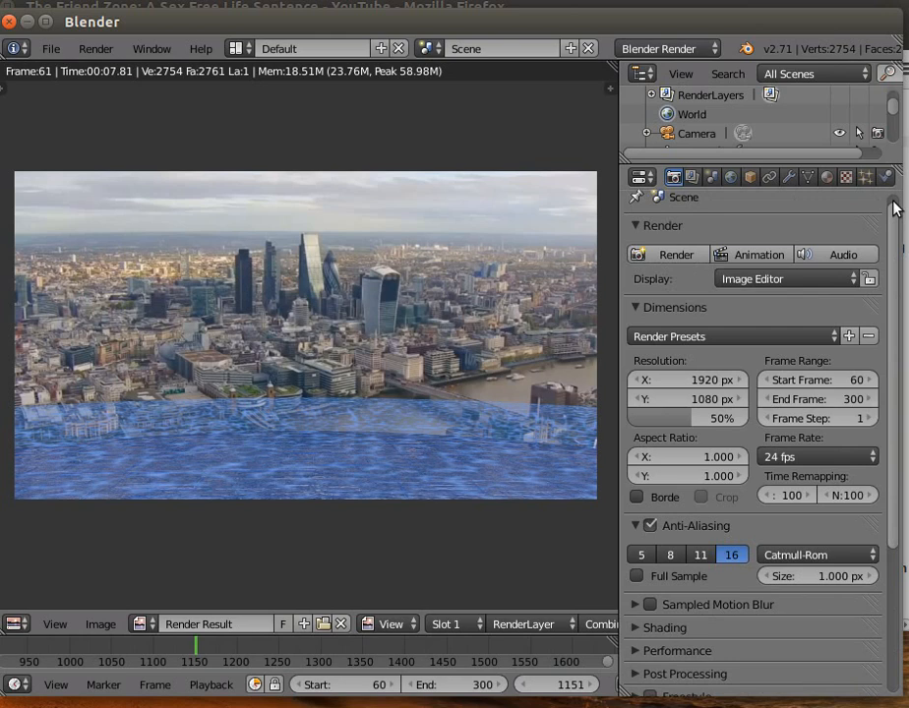
pyautogui.click(847, 177)
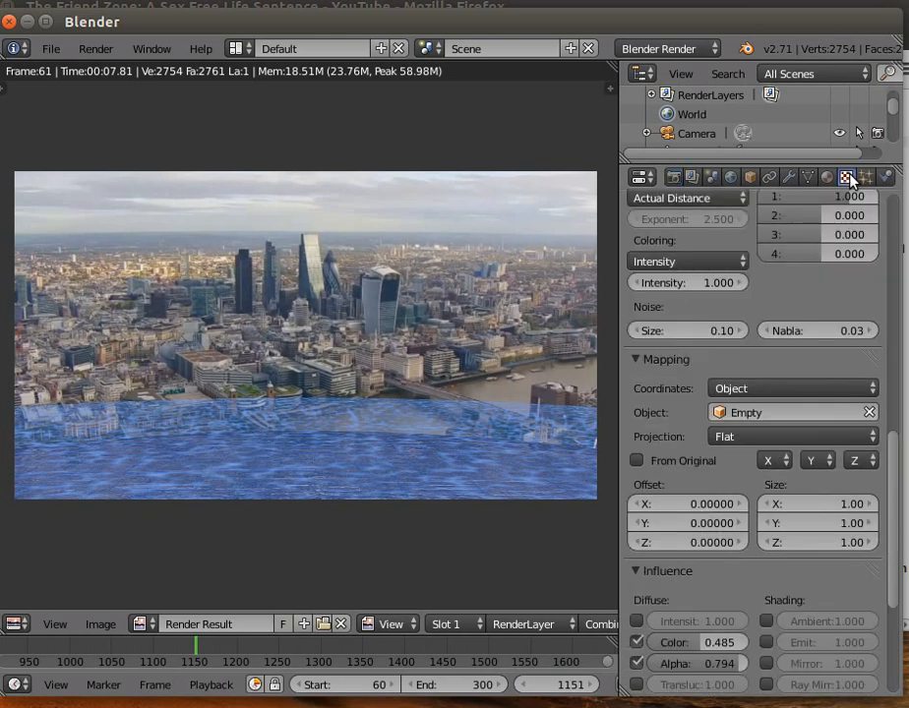
pyautogui.moveTo(891, 458); pyautogui.dragTo(892, 349)
pyautogui.click(696, 606)
pyautogui.write('0.2')
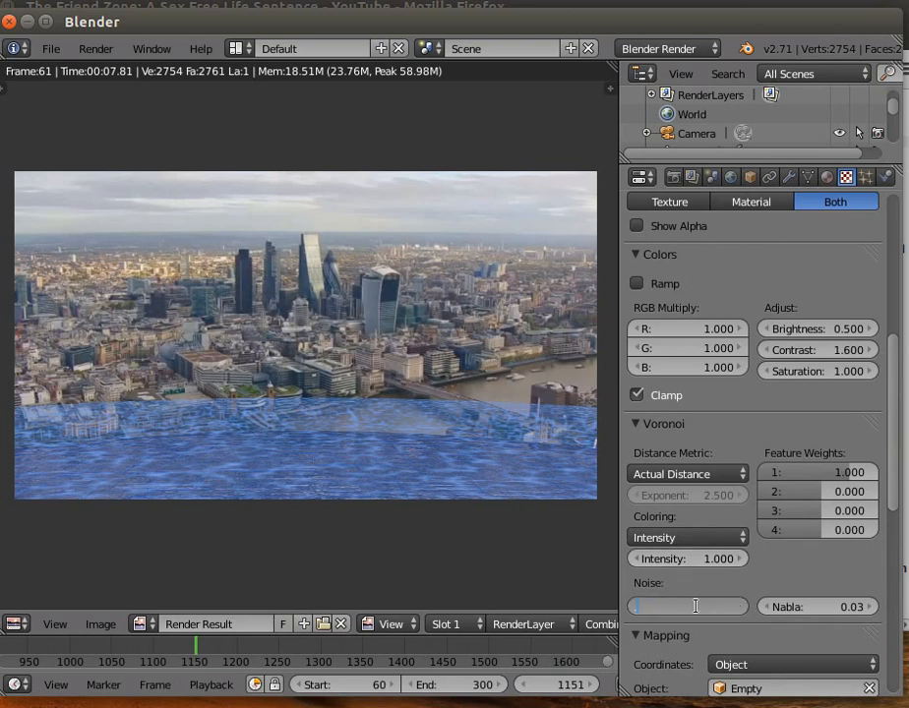
pyautogui.press('Return')
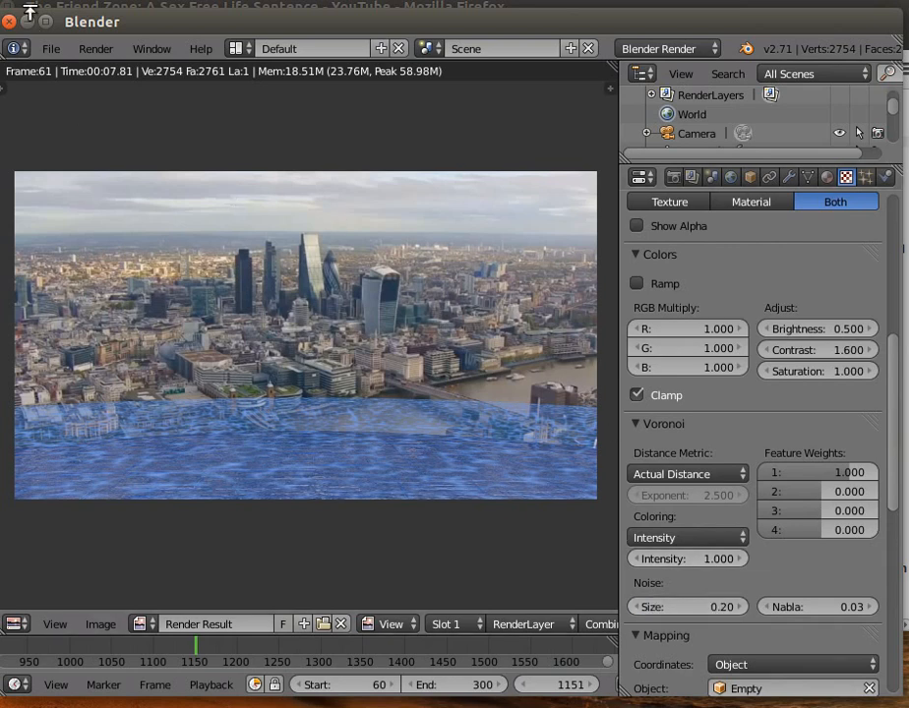
pyautogui.click(95, 48)
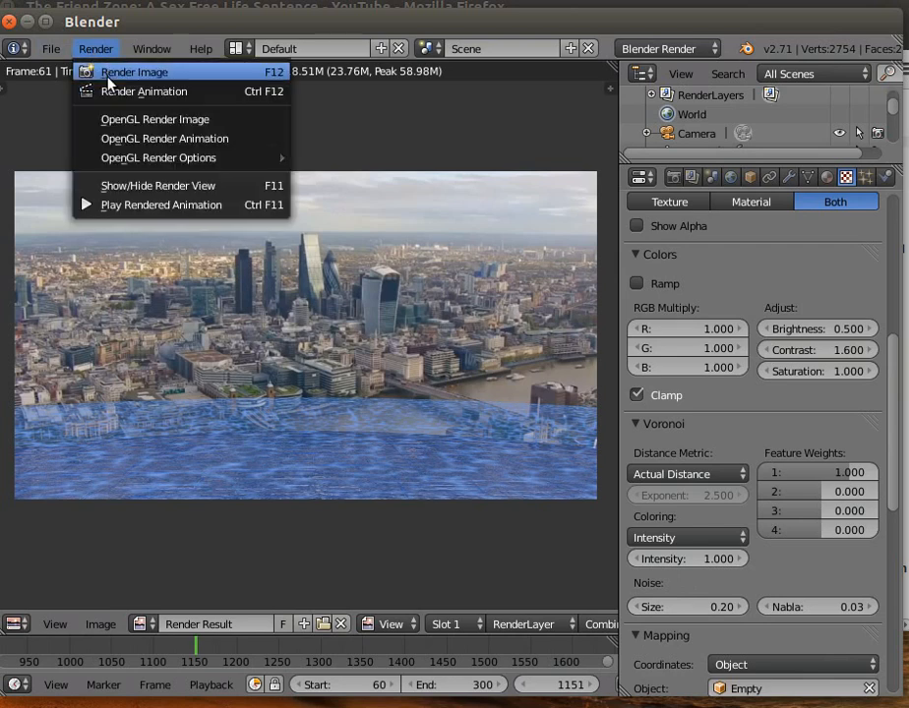
pyautogui.click(108, 79)
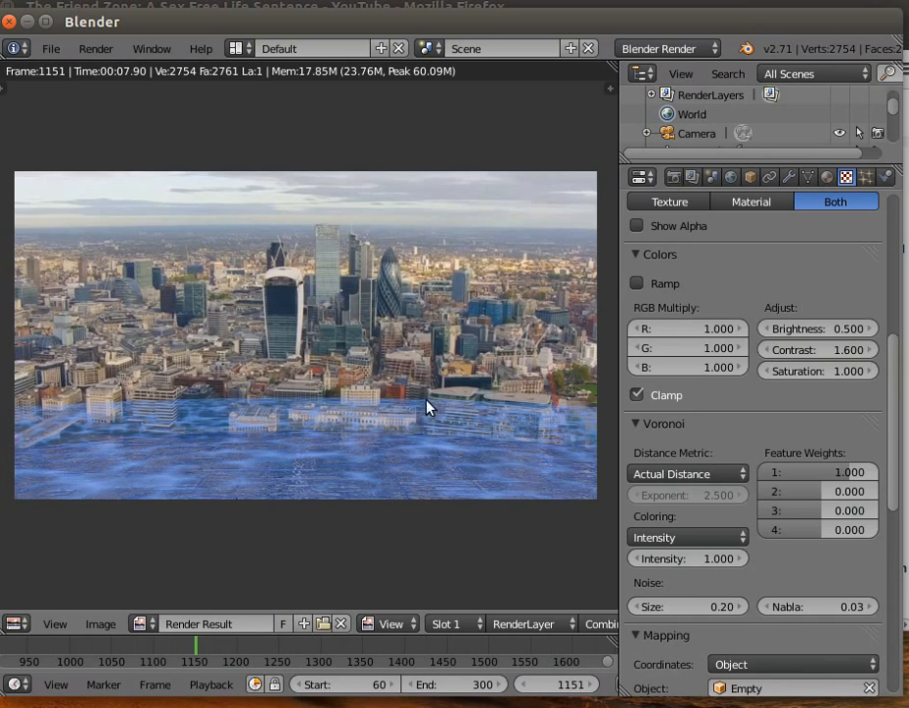
# Render the animation from frame 60 with the larger Voronoi pattern, and stop the render at about frame 167
pyautogui.click(103, 53)
pyautogui.click(117, 89)
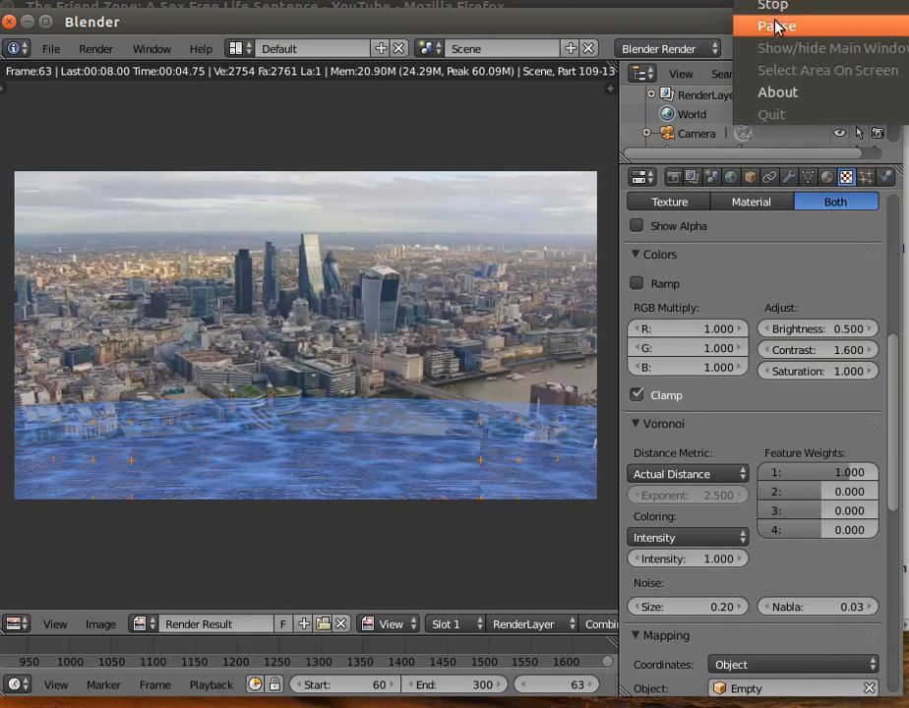
pyautogui.click(775, 25)
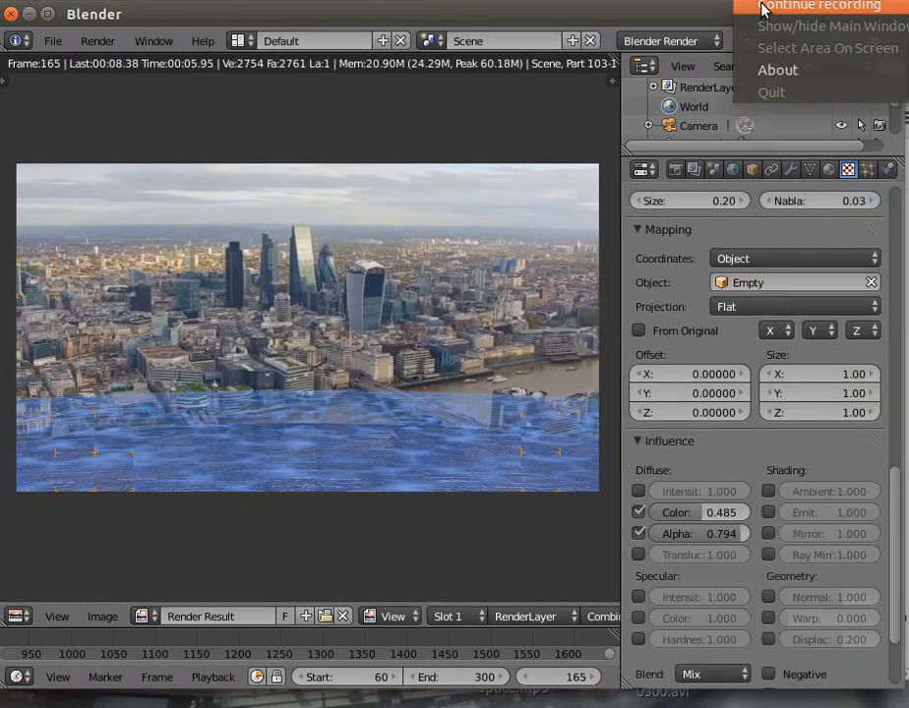
pyautogui.click(763, 9)
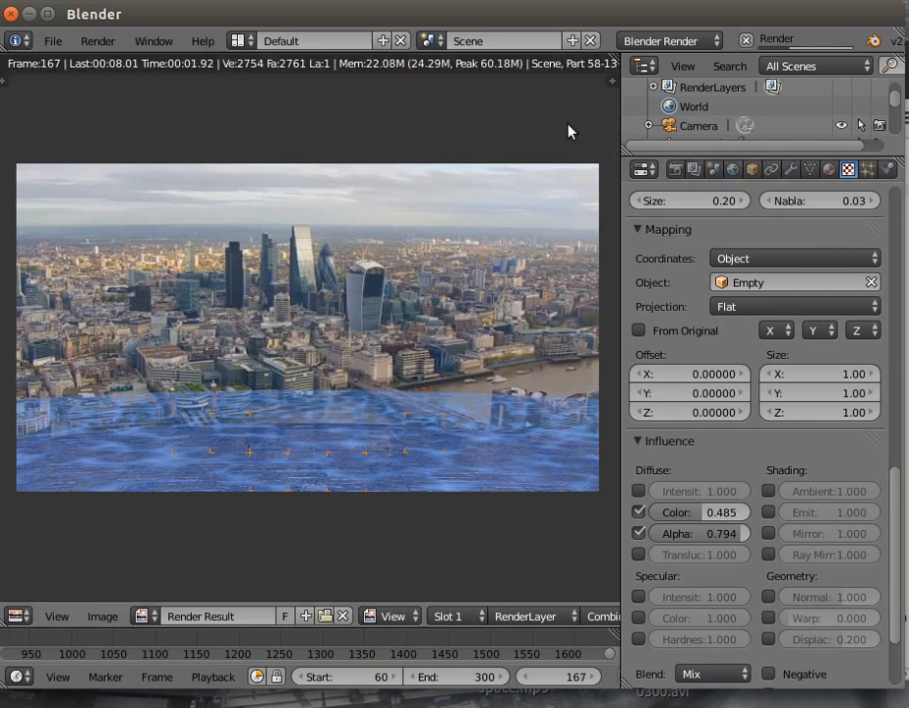
pyautogui.click(745, 41)
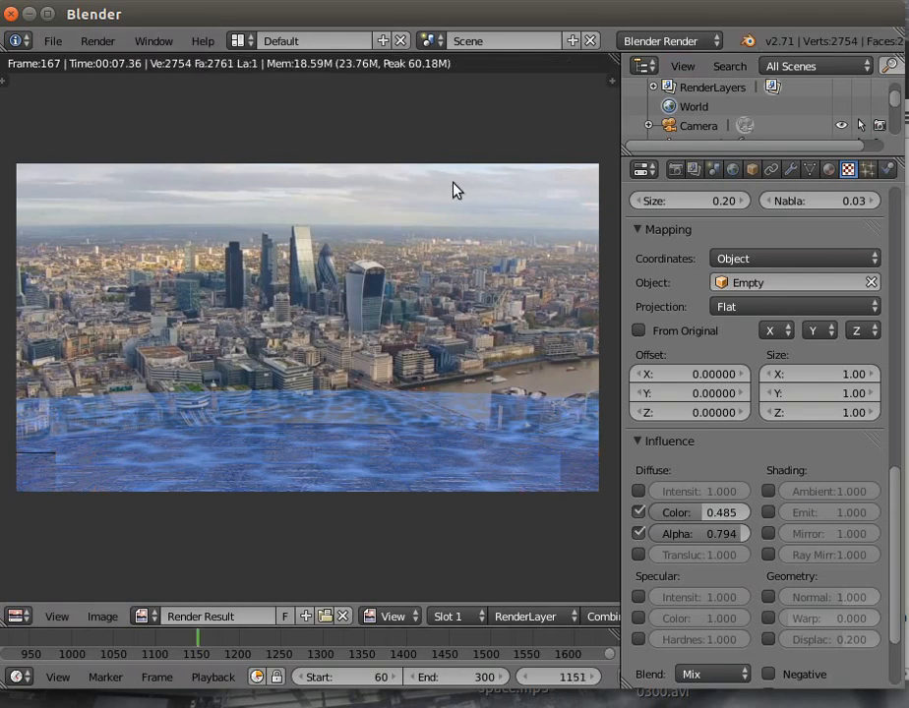
# Play back the rendered animation to examine how the shield's texture moves, and close the playback window
pyautogui.click(99, 41)
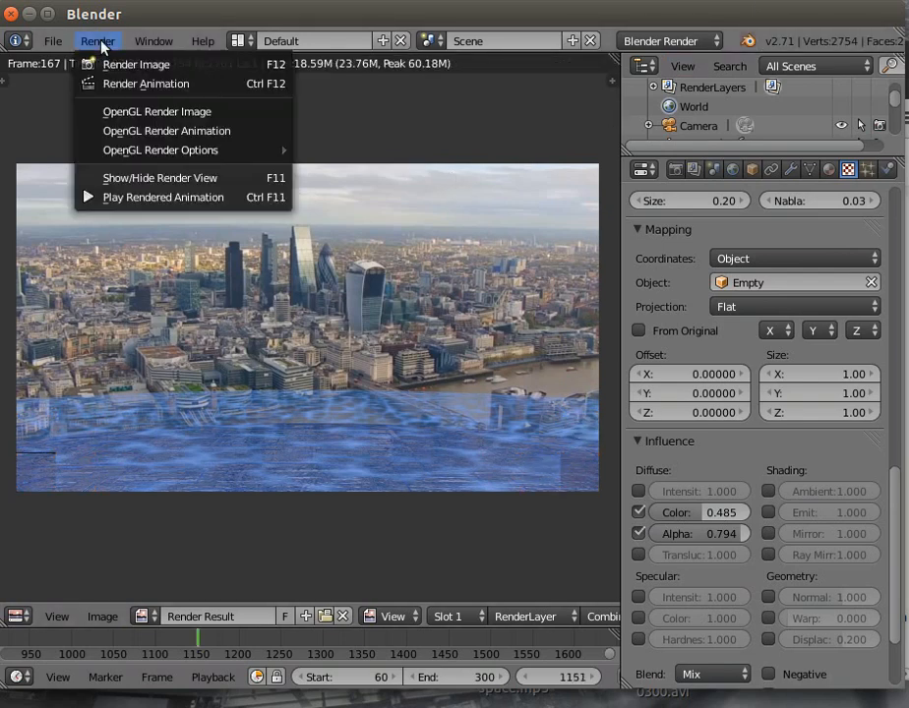
pyautogui.click(154, 199)
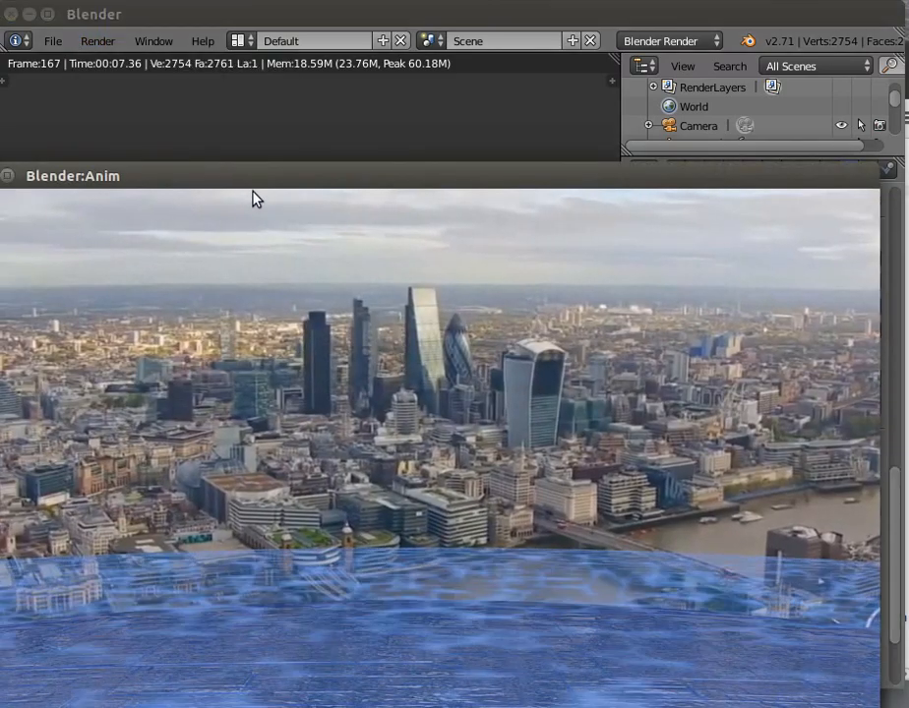
pyautogui.moveTo(282, 174); pyautogui.dragTo(330, 79)
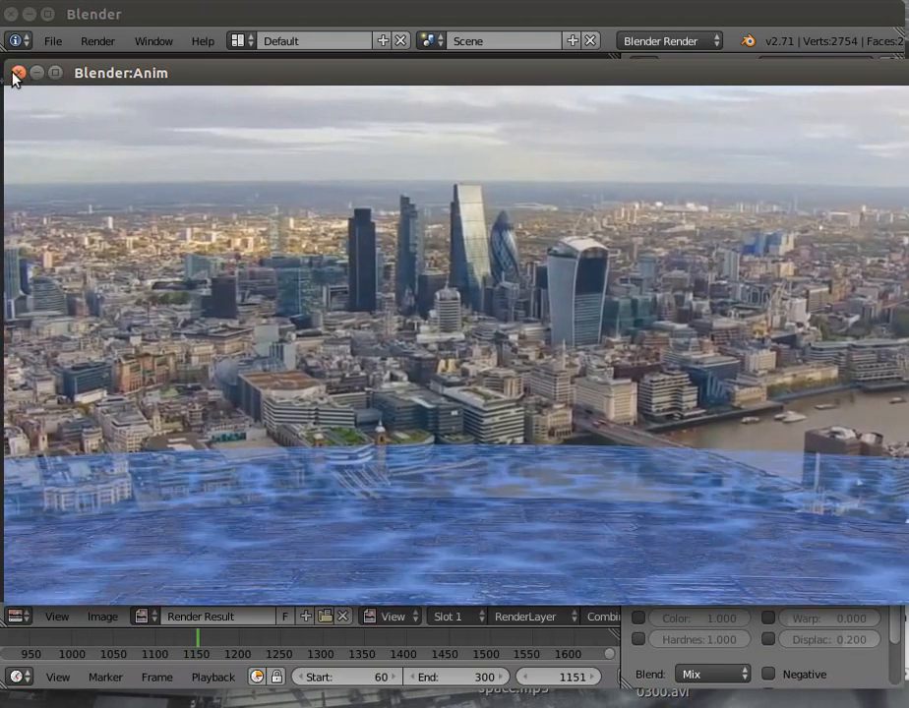
pyautogui.click(16, 73)
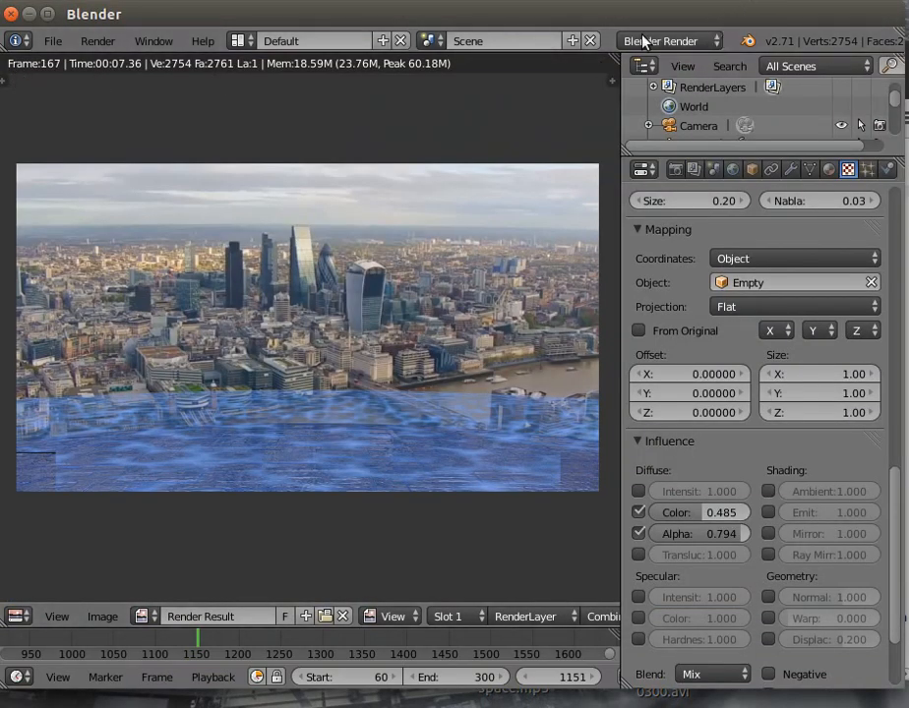
# Hide the render view and snap the 3D cursor to the selected blue shield dome
pyautogui.click(108, 41)
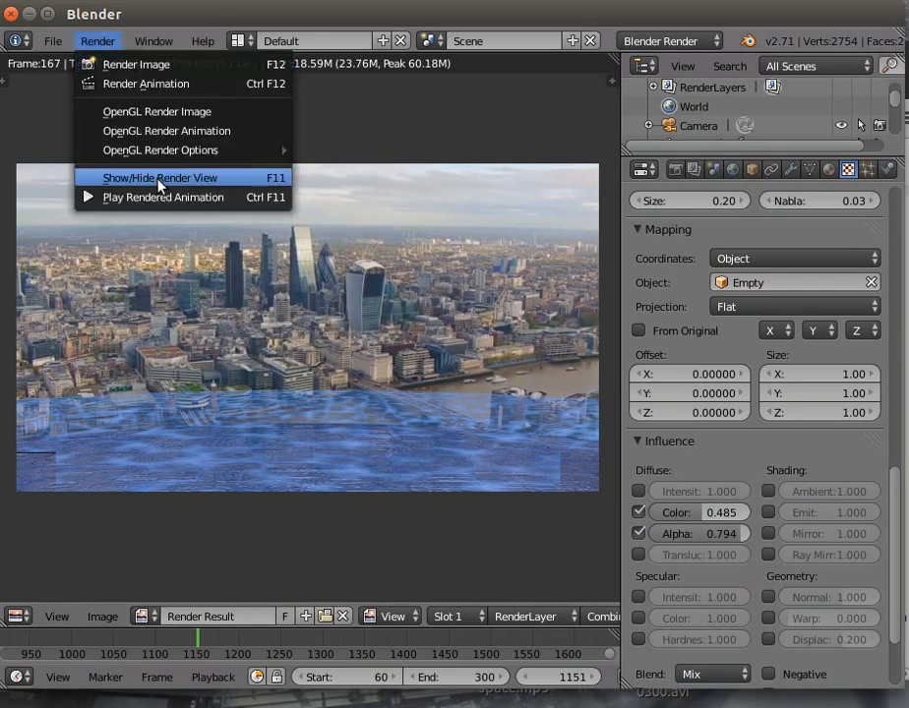
pyautogui.click(159, 182)
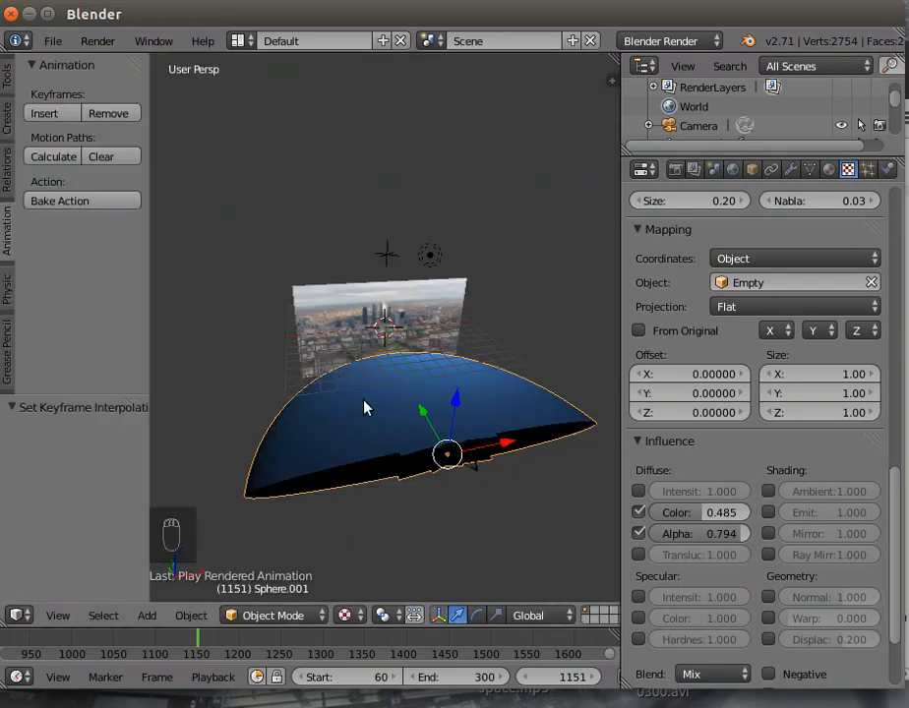
pyautogui.click(190, 615)
pyautogui.moveTo(229, 449)
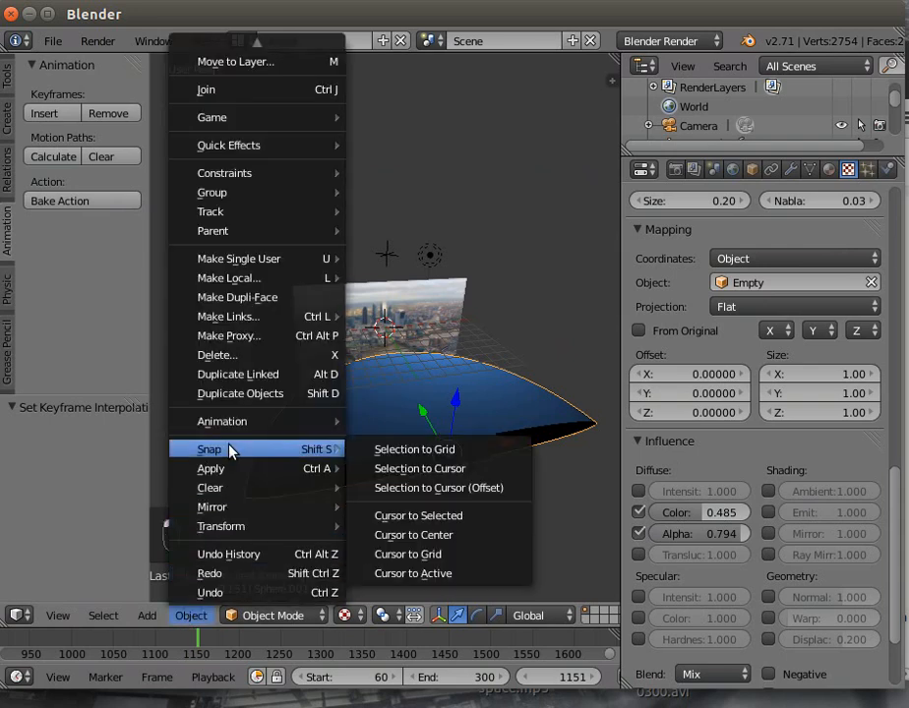
pyautogui.click(414, 518)
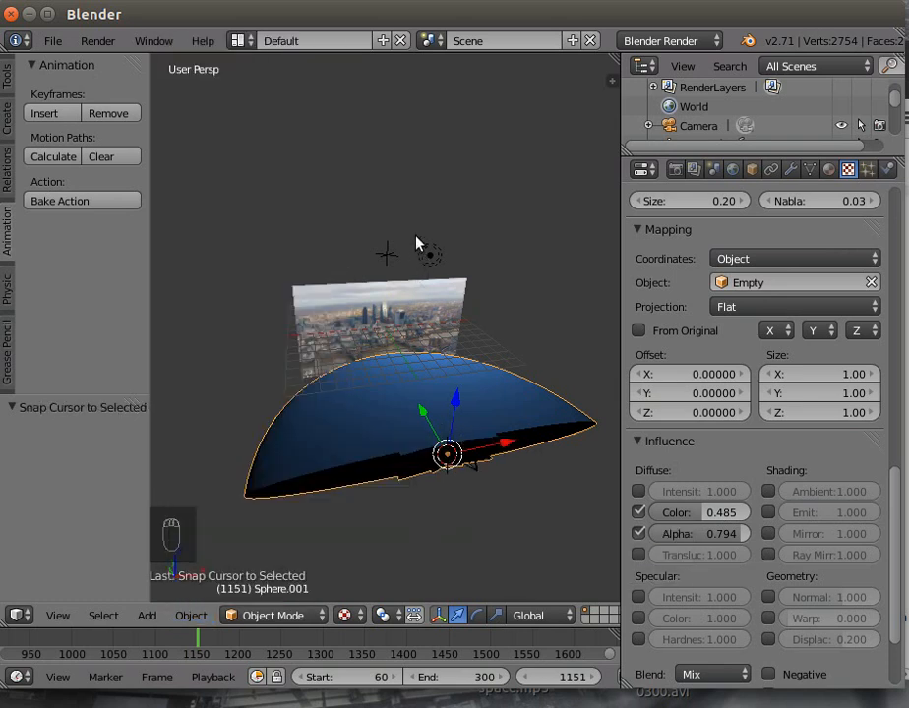
# Select the empty above the skyline backdrop and snap it to the 3D cursor at the shield's origin
pyautogui.rightClick(388, 258)
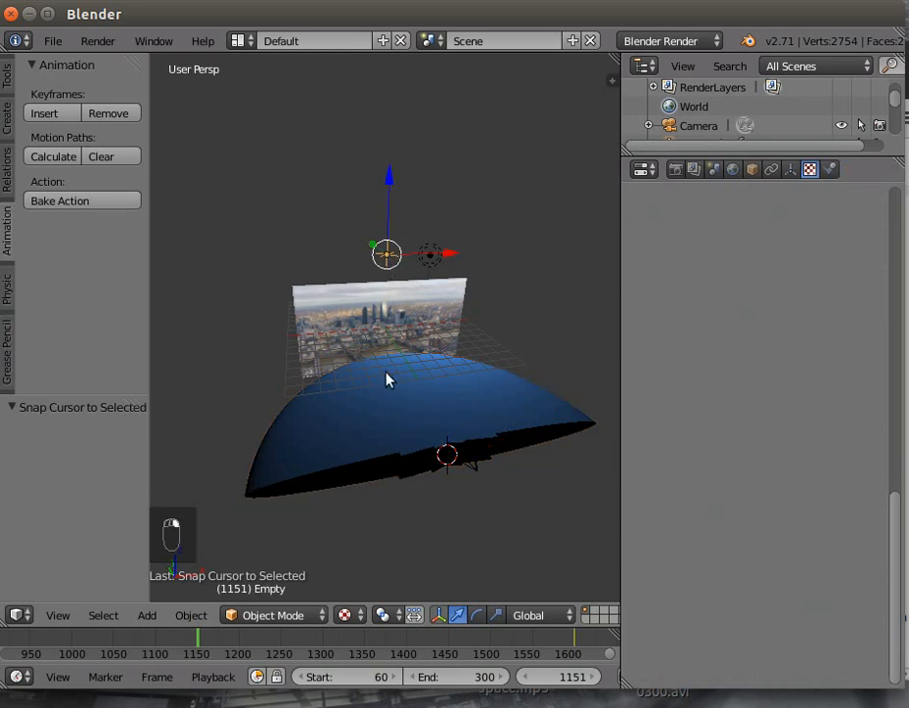
pyautogui.click(192, 616)
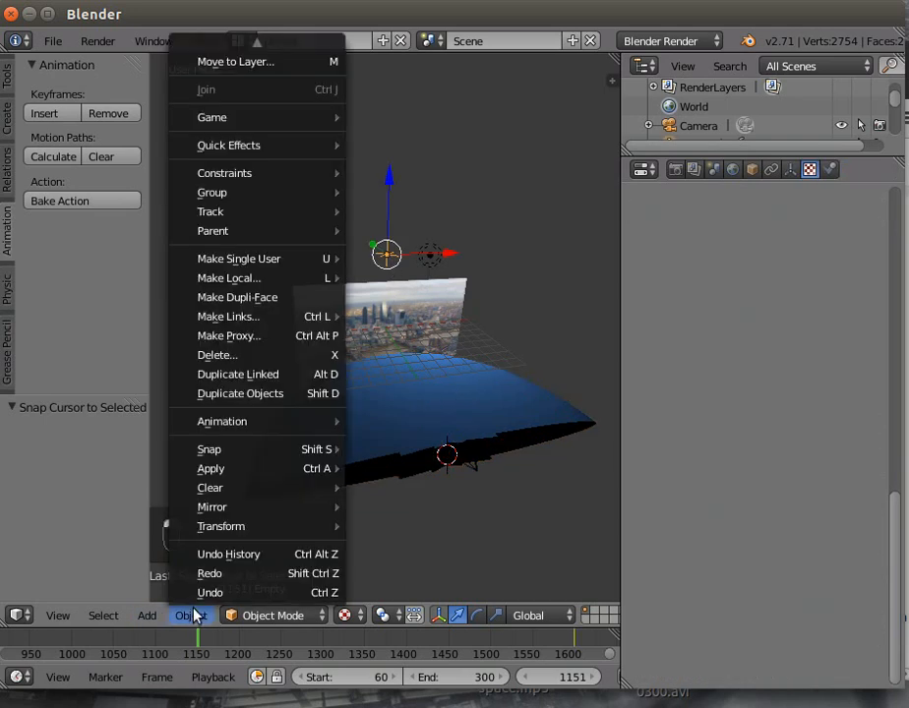
pyautogui.moveTo(286, 456)
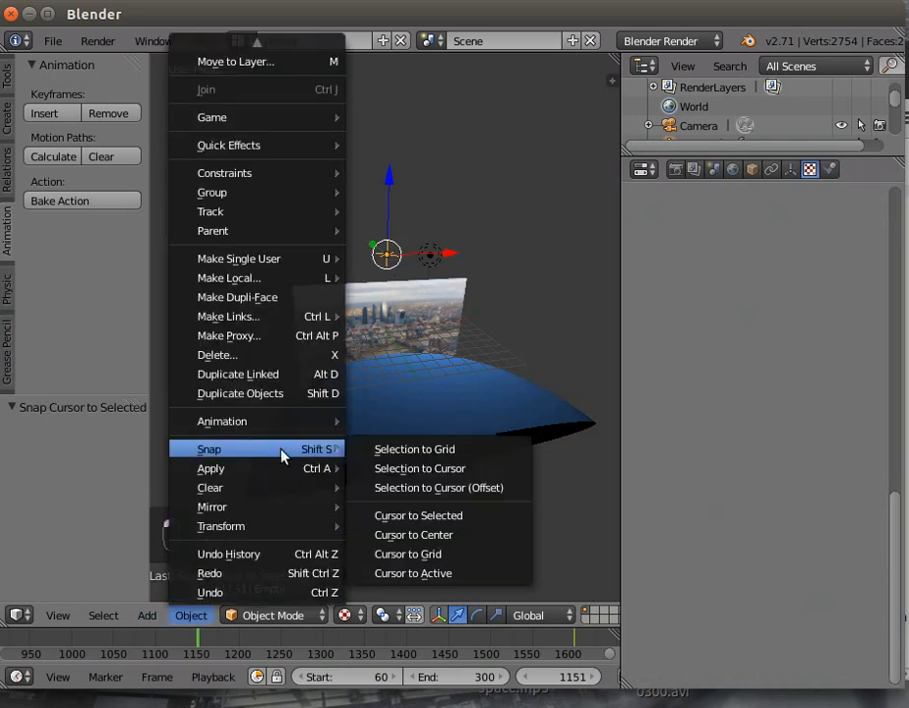
pyautogui.click(405, 469)
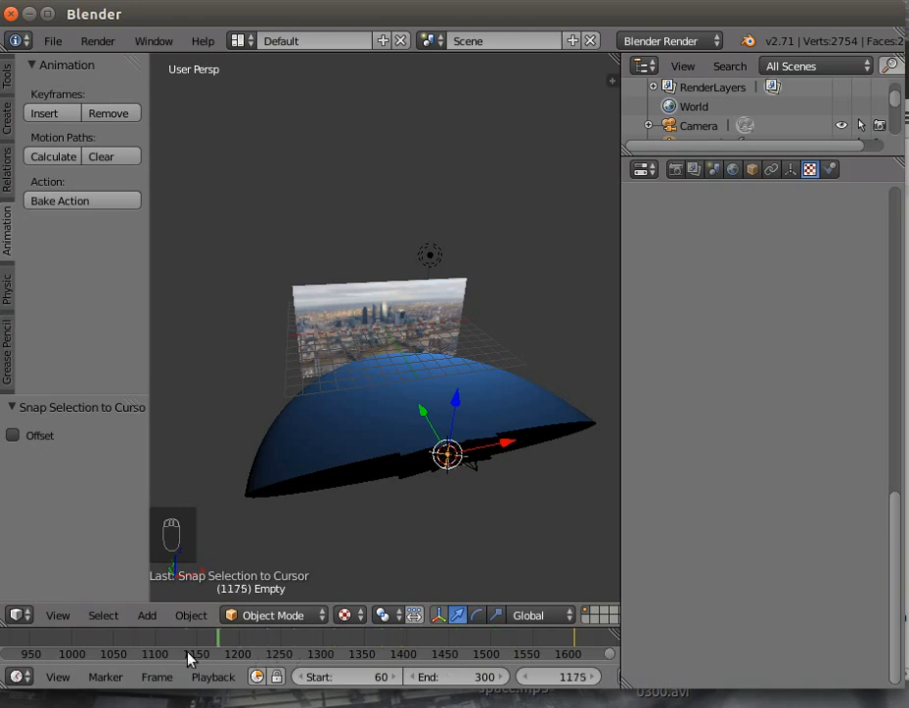
# Render the animation again with the empty at the shield's origin, and stop the render at about frame 115
pyautogui.click(94, 41)
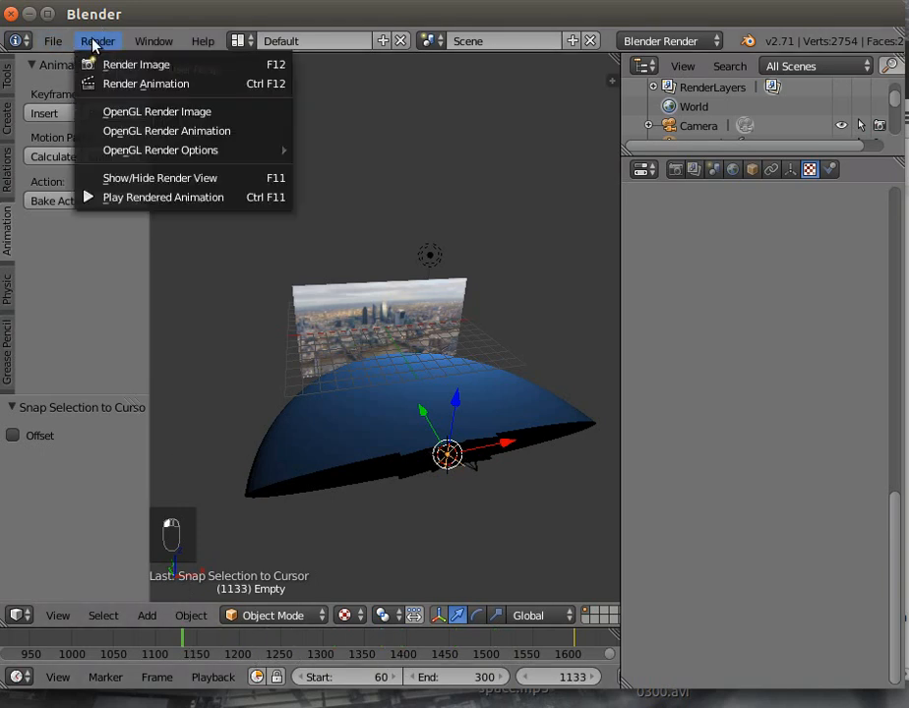
pyautogui.click(117, 85)
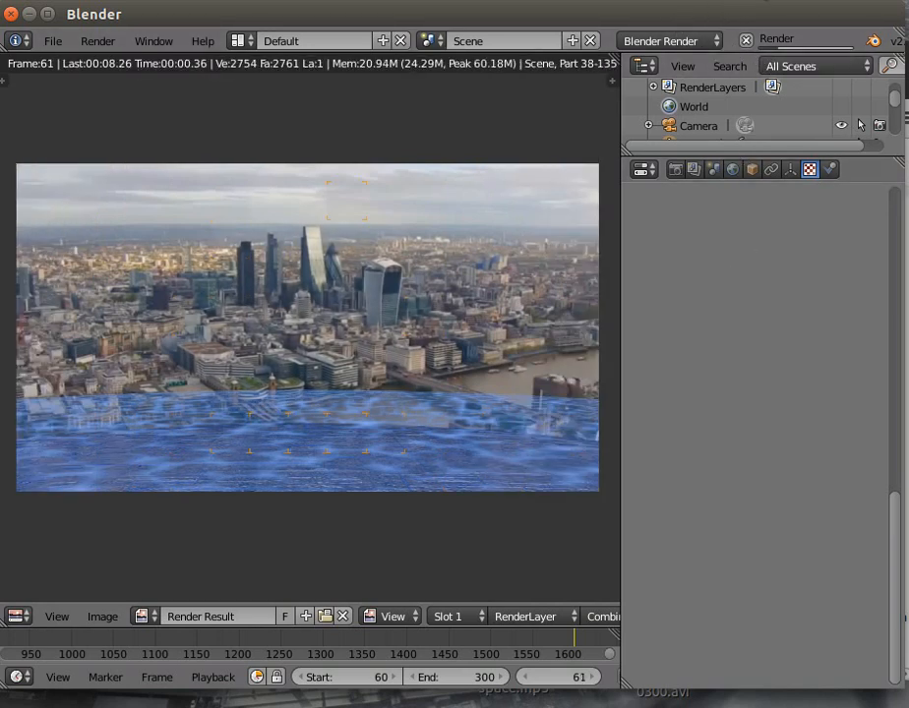
pyautogui.click(775, 24)
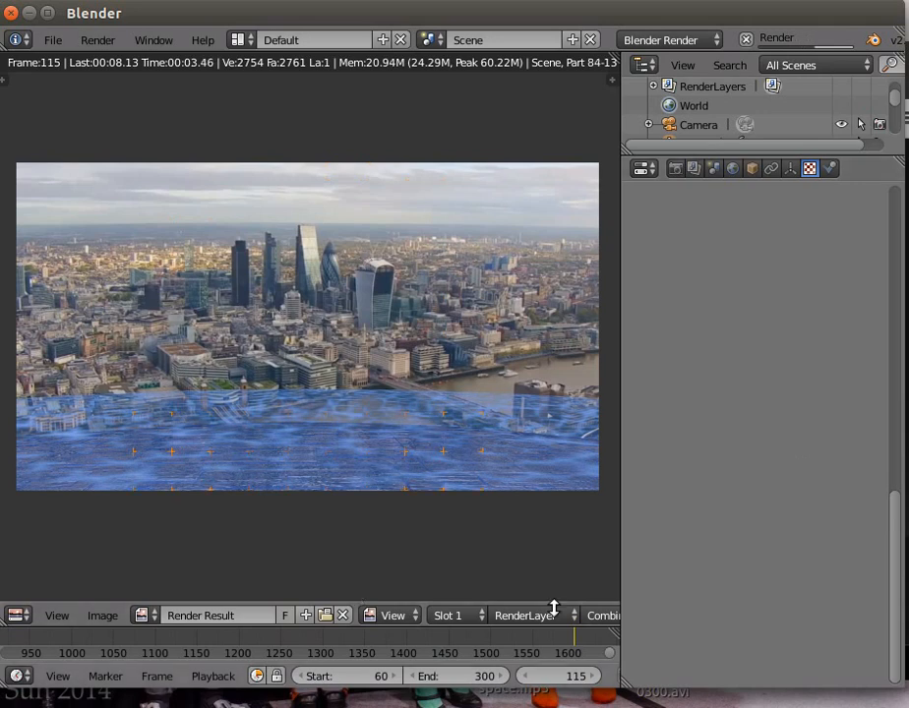
pyautogui.click(746, 39)
# Play the newly rendered animation to check the shield's texture motion with the moved empty, and close the playback
pyautogui.click(99, 38)
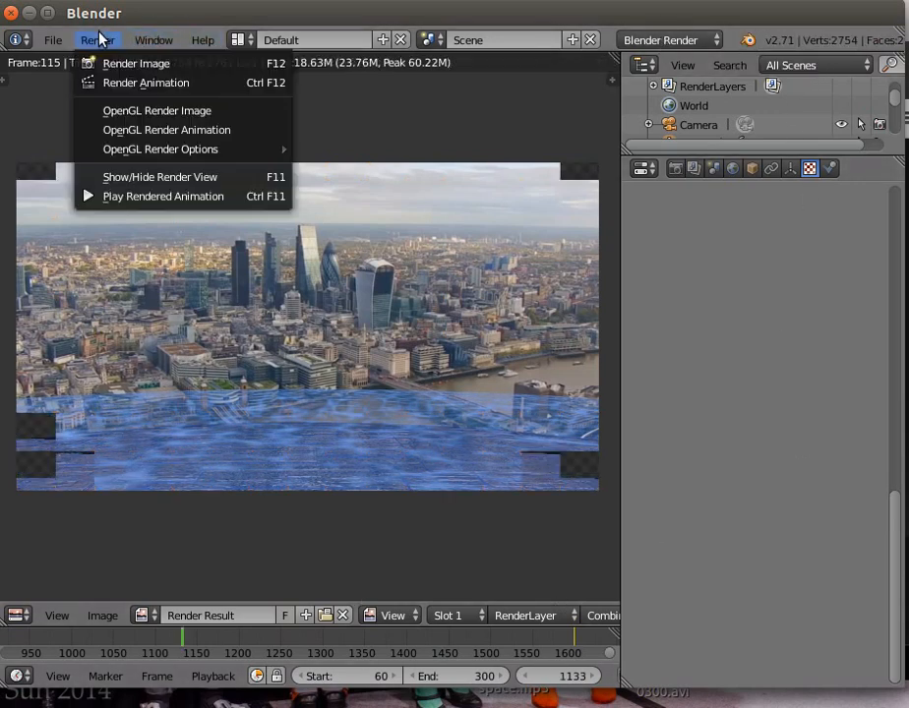
pyautogui.click(154, 196)
pyautogui.moveTo(278, 178); pyautogui.dragTo(320, 110)
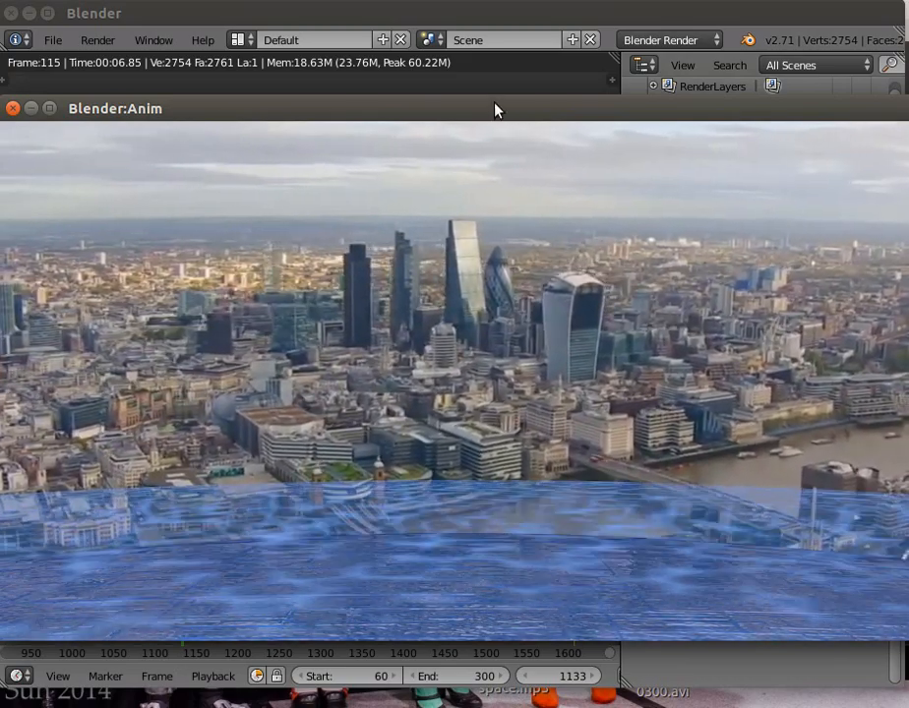
pyautogui.moveTo(494, 110); pyautogui.dragTo(491, 99)
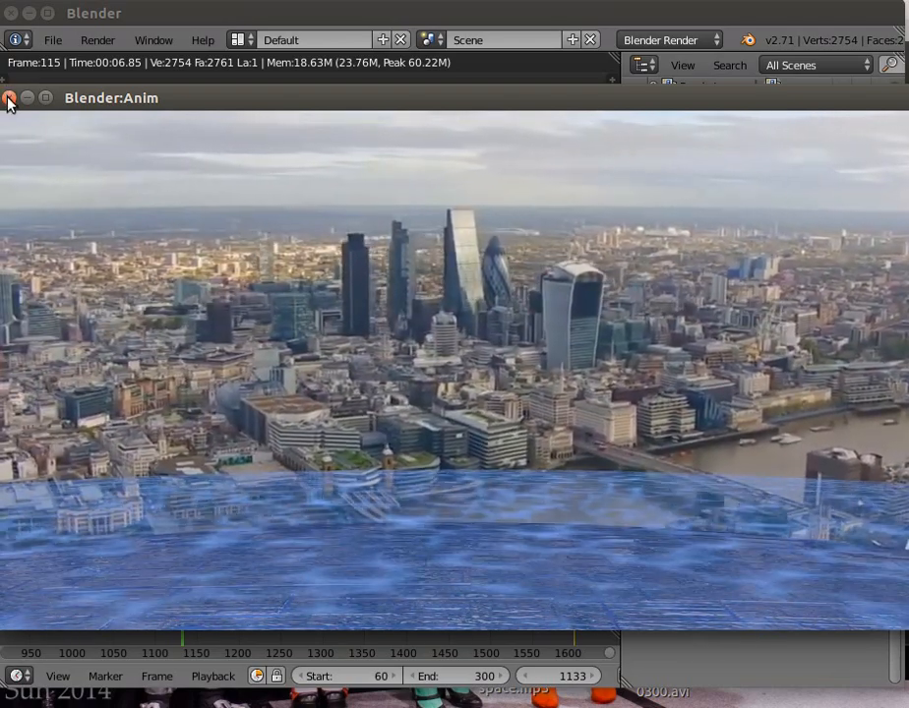
pyautogui.click(9, 98)
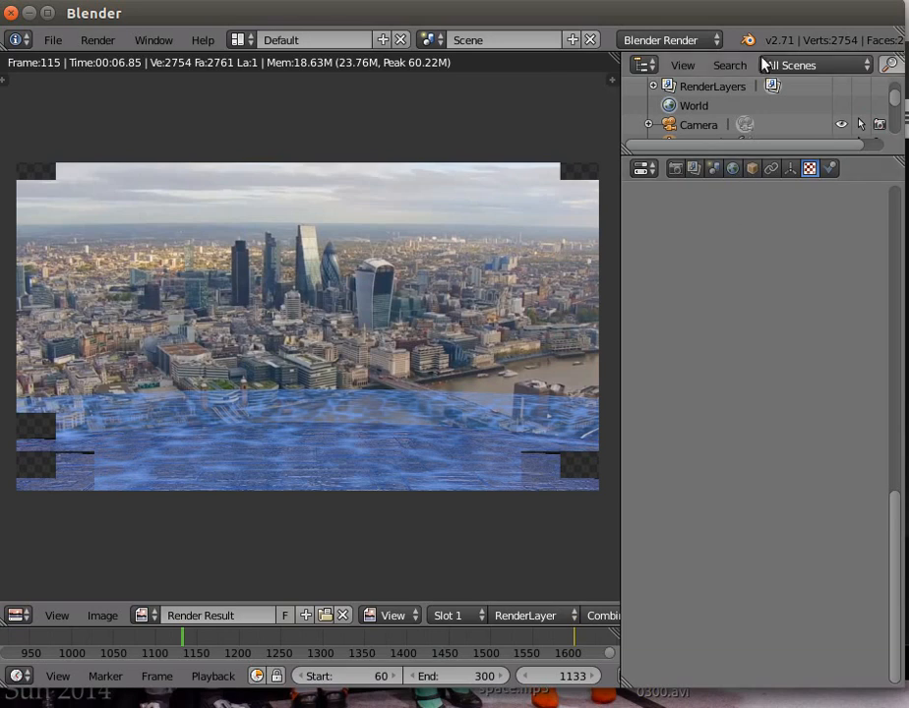
pyautogui.click(763, 0)
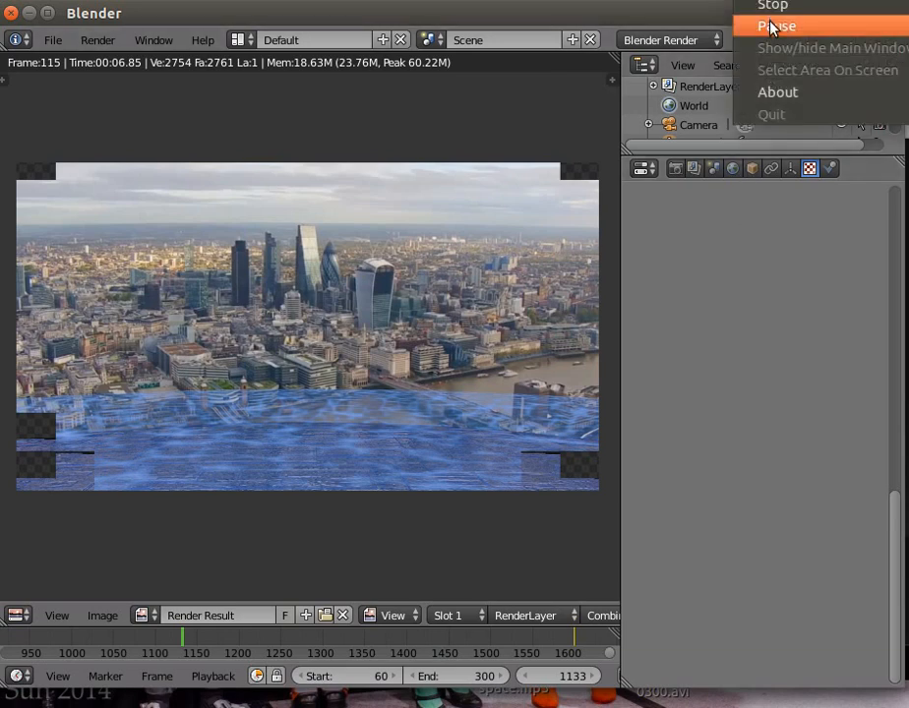